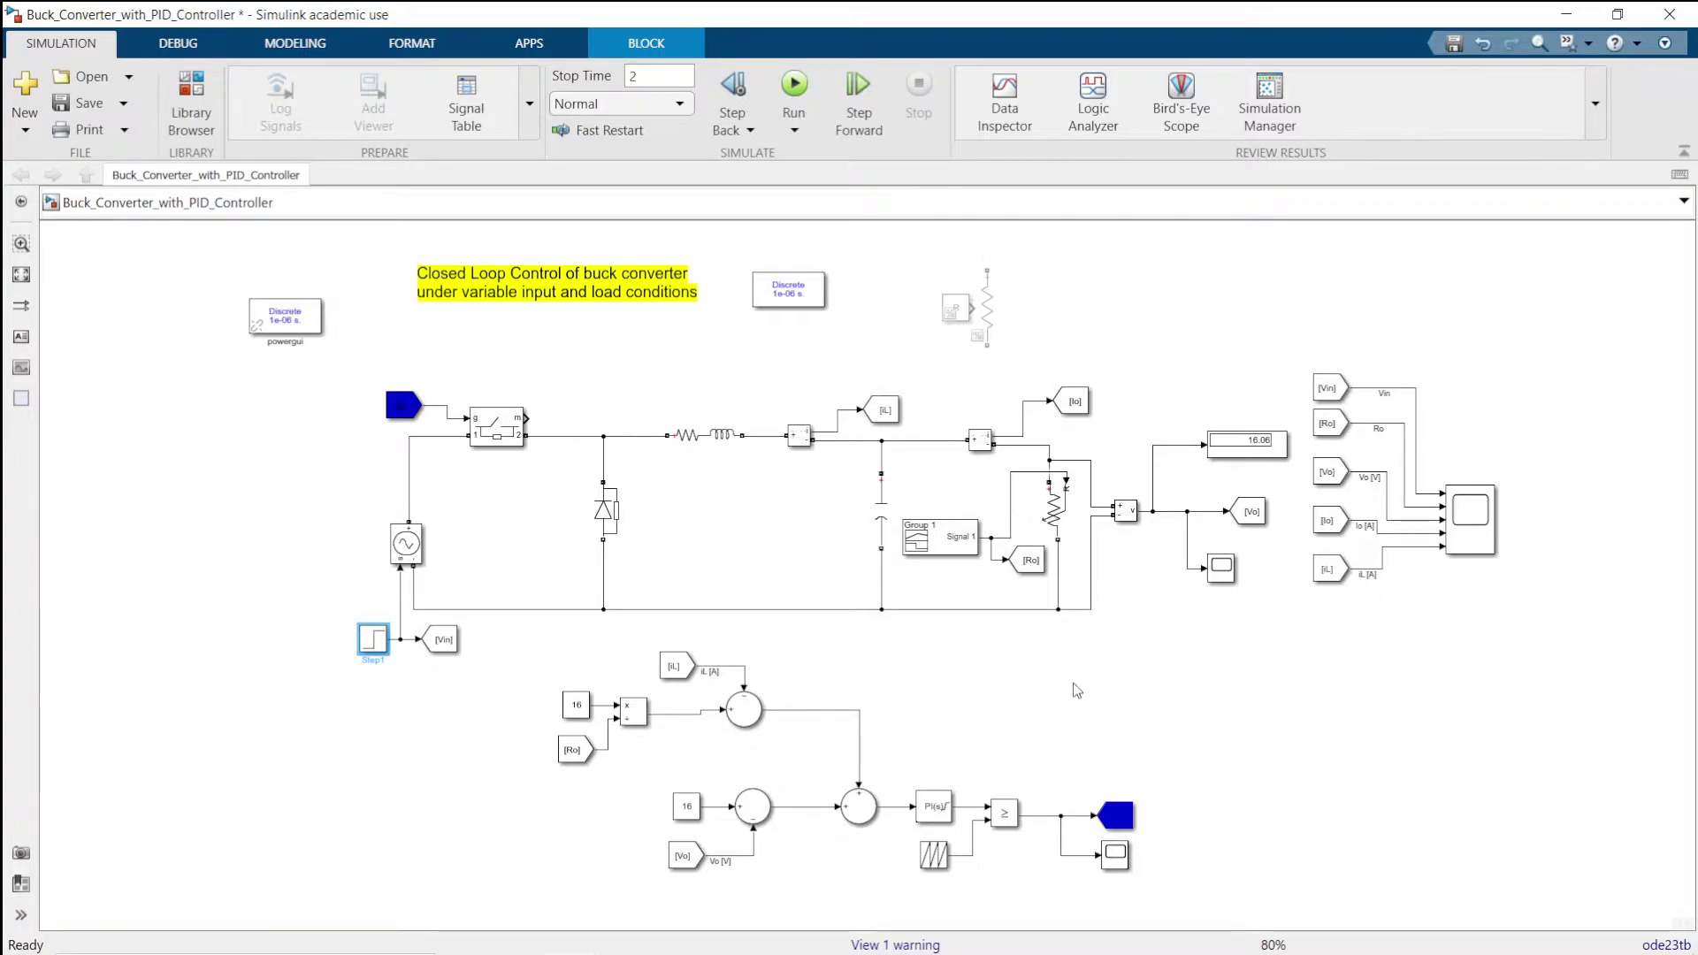
Examine the power stage blocks: controlled voltage source, switch, diode, RL branch, output capacitor and variable resistor.
click(413, 554)
click(490, 435)
click(603, 511)
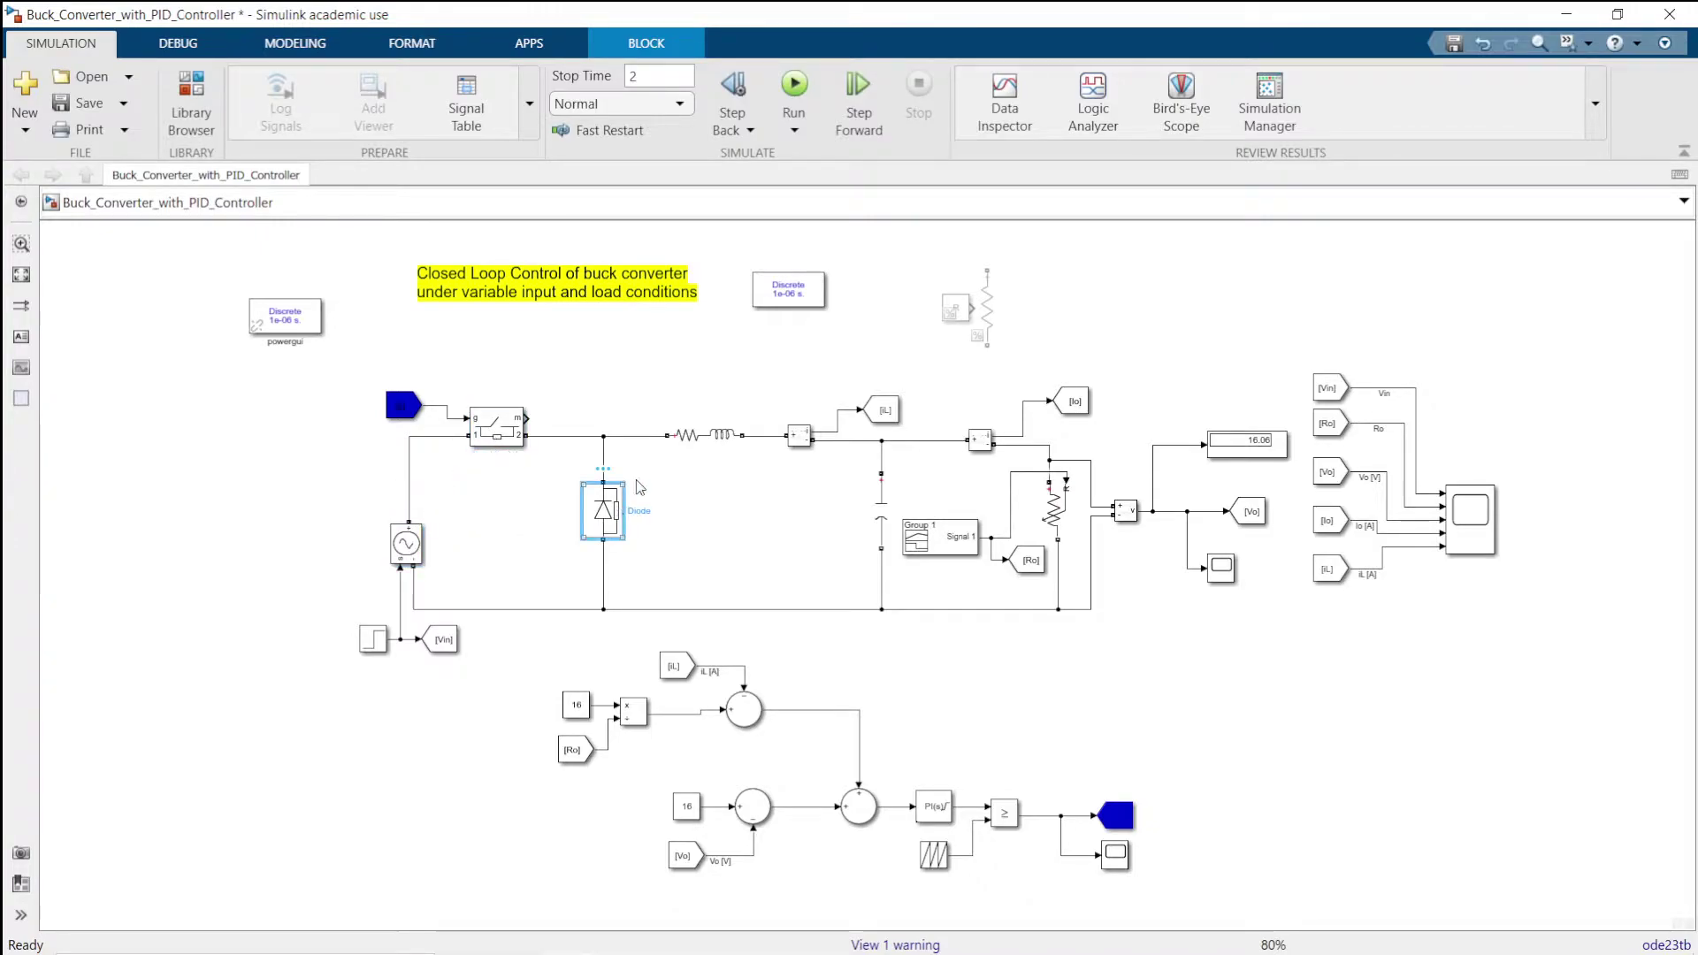
click(730, 437)
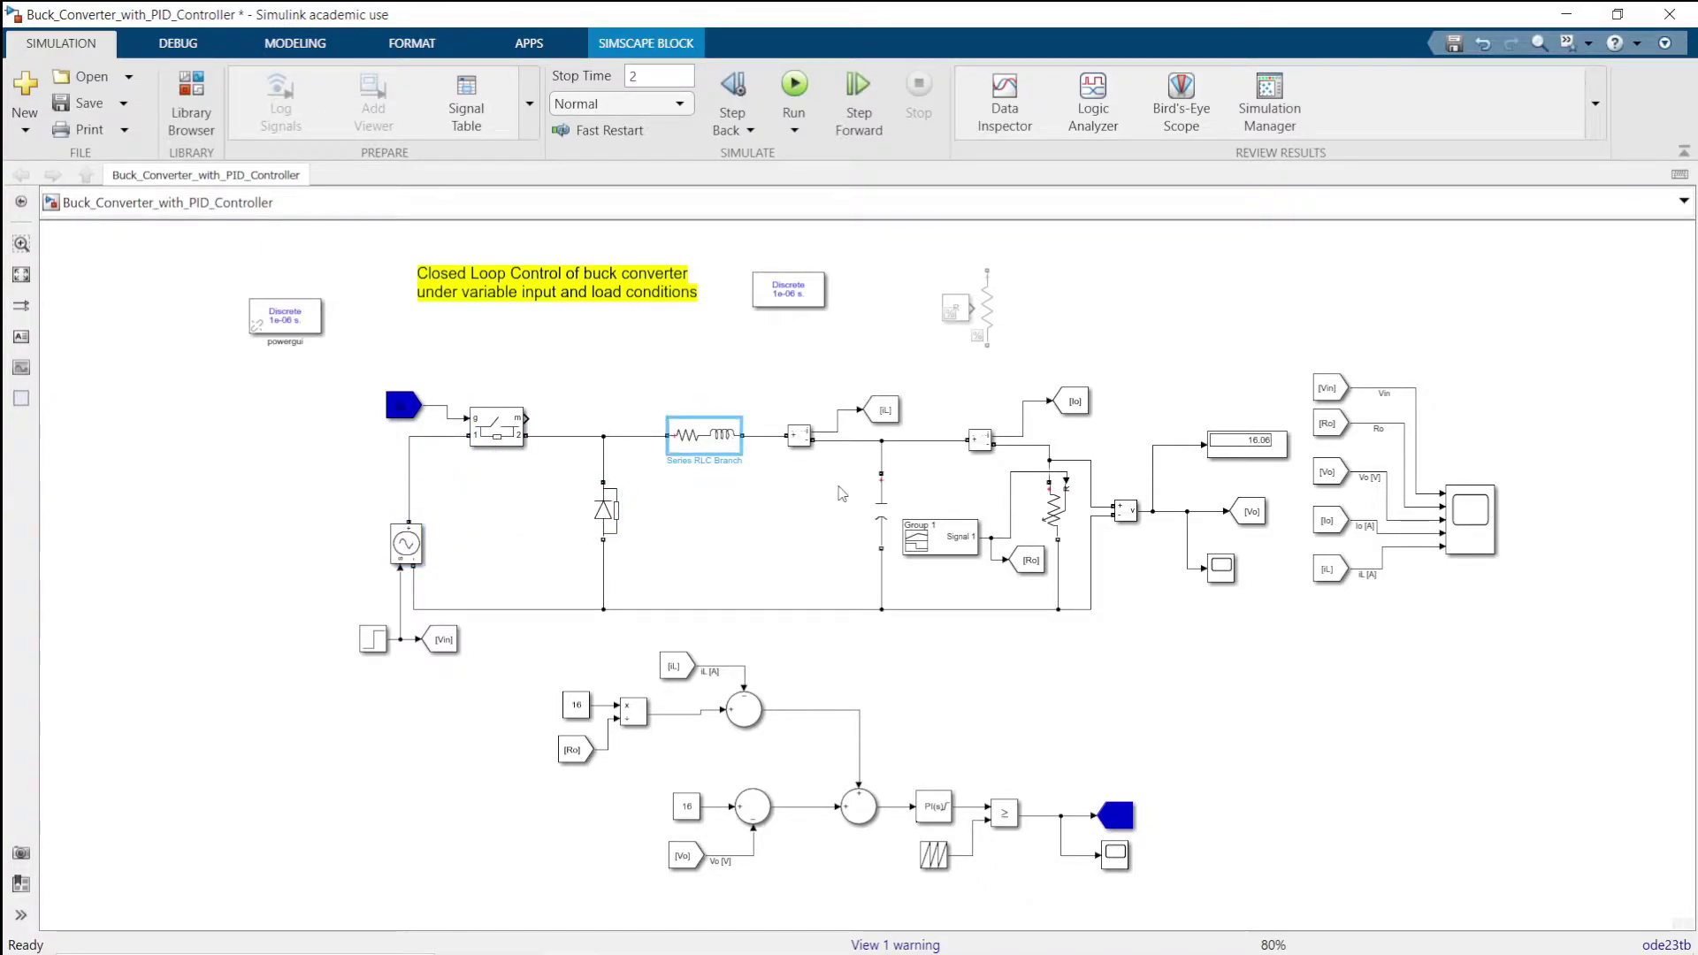
click(884, 523)
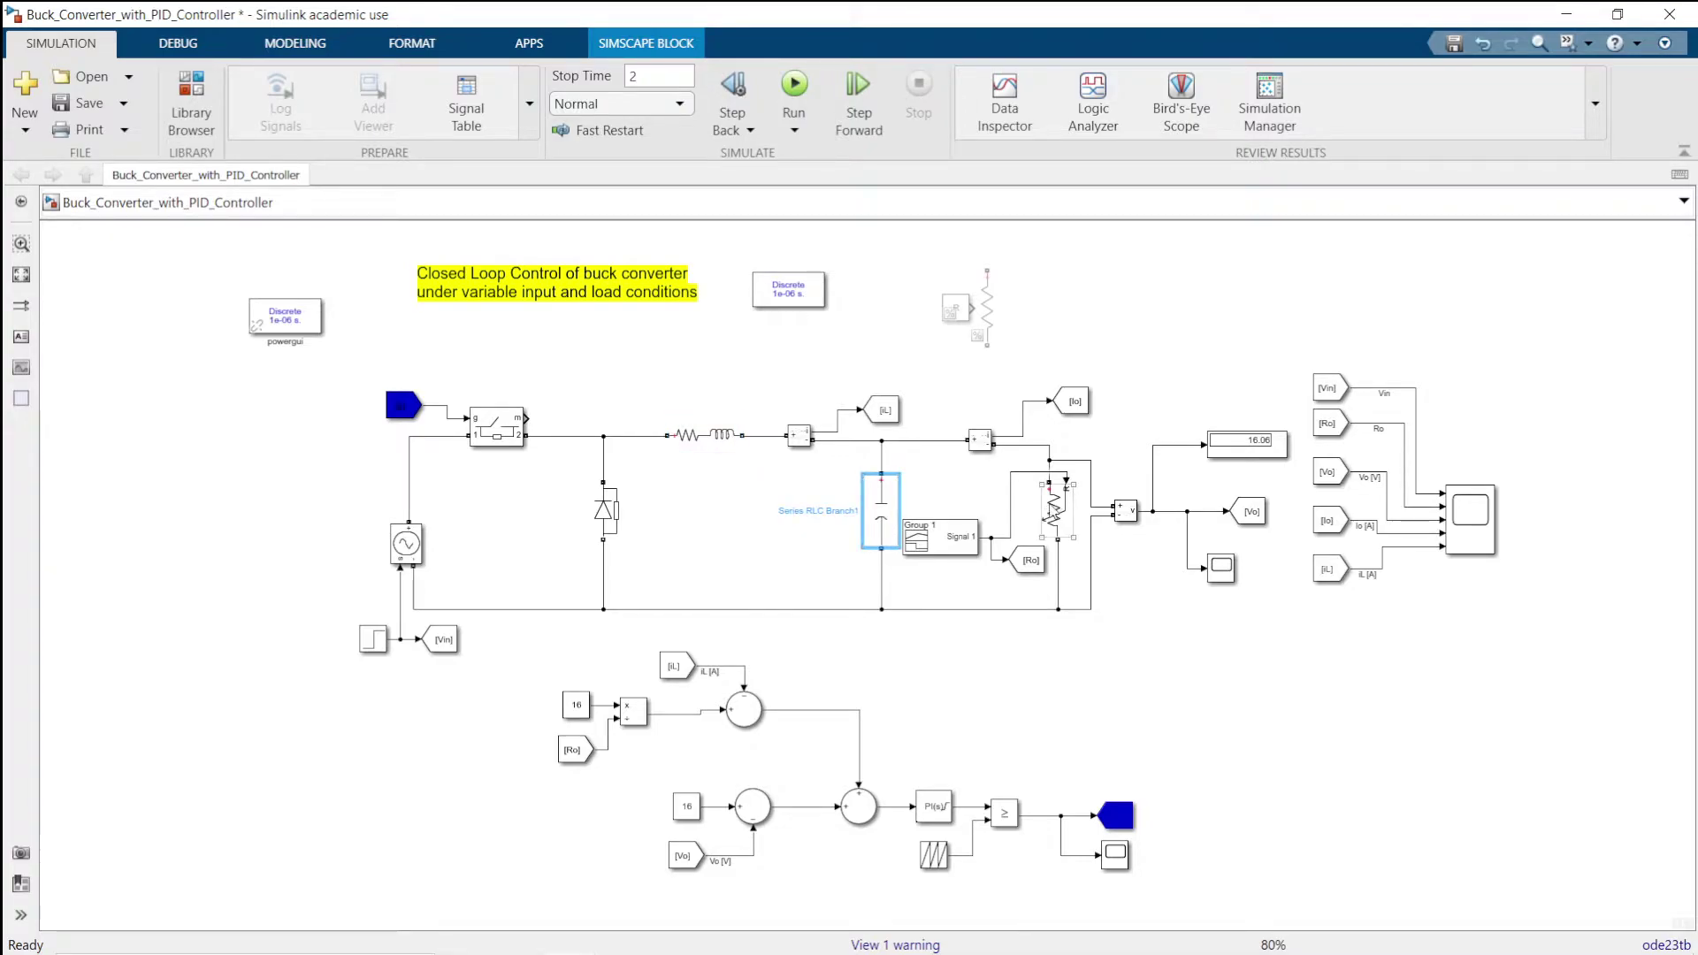
click(1054, 510)
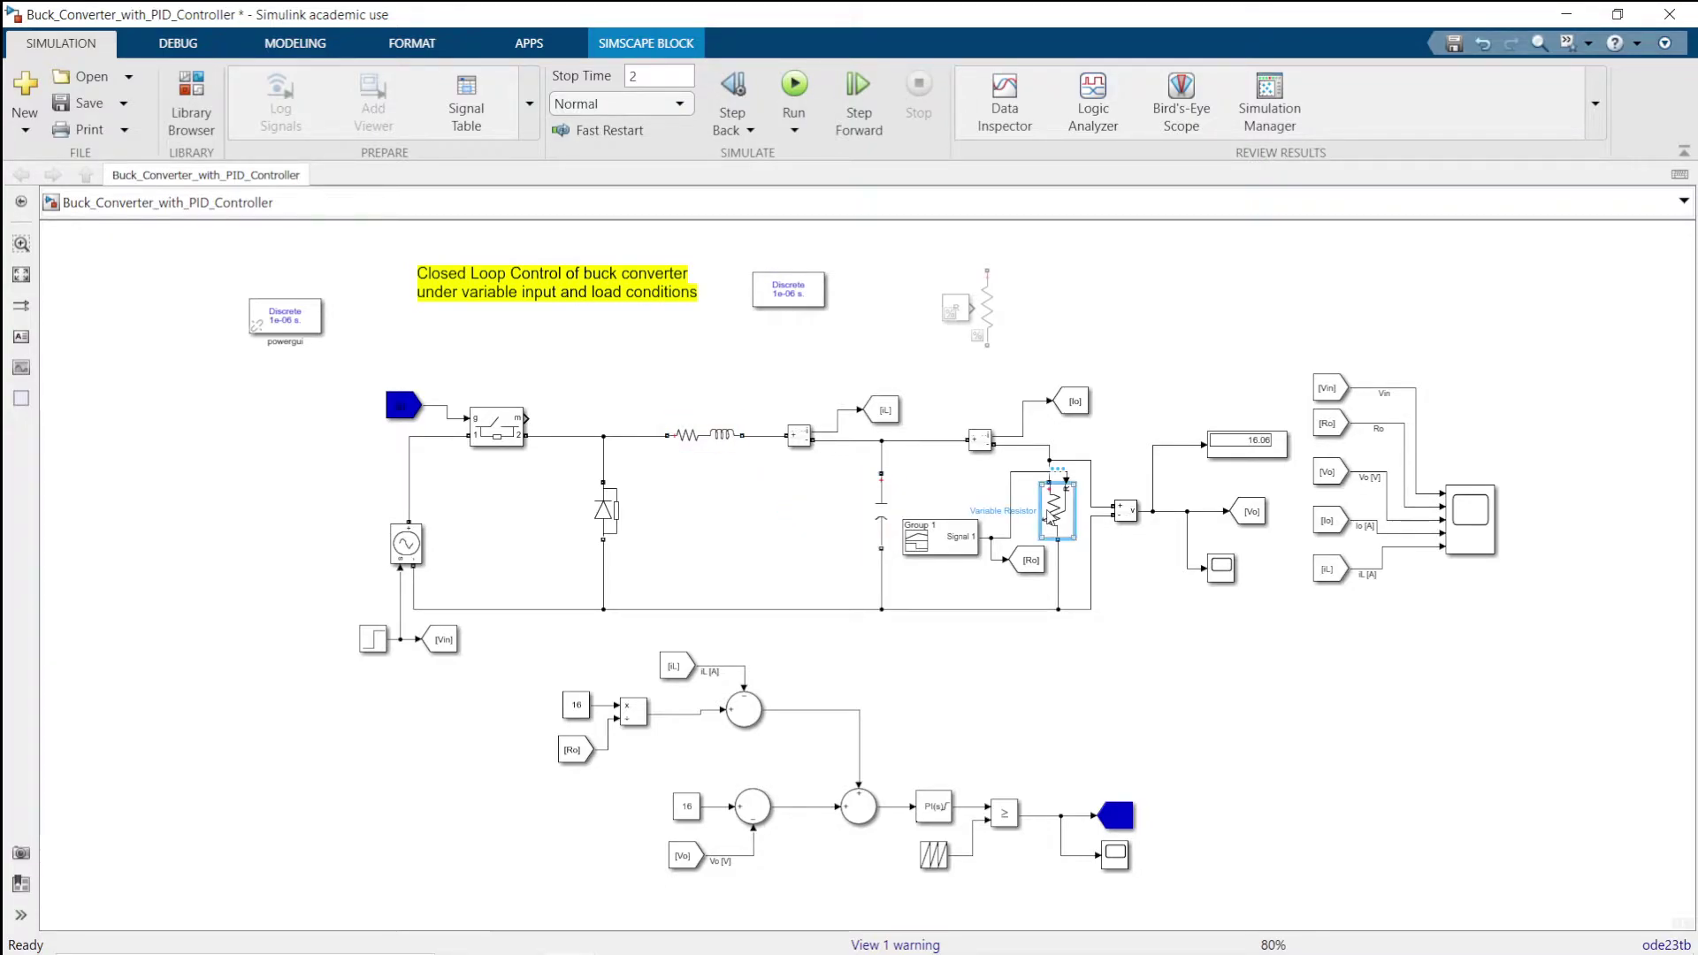
click(1125, 630)
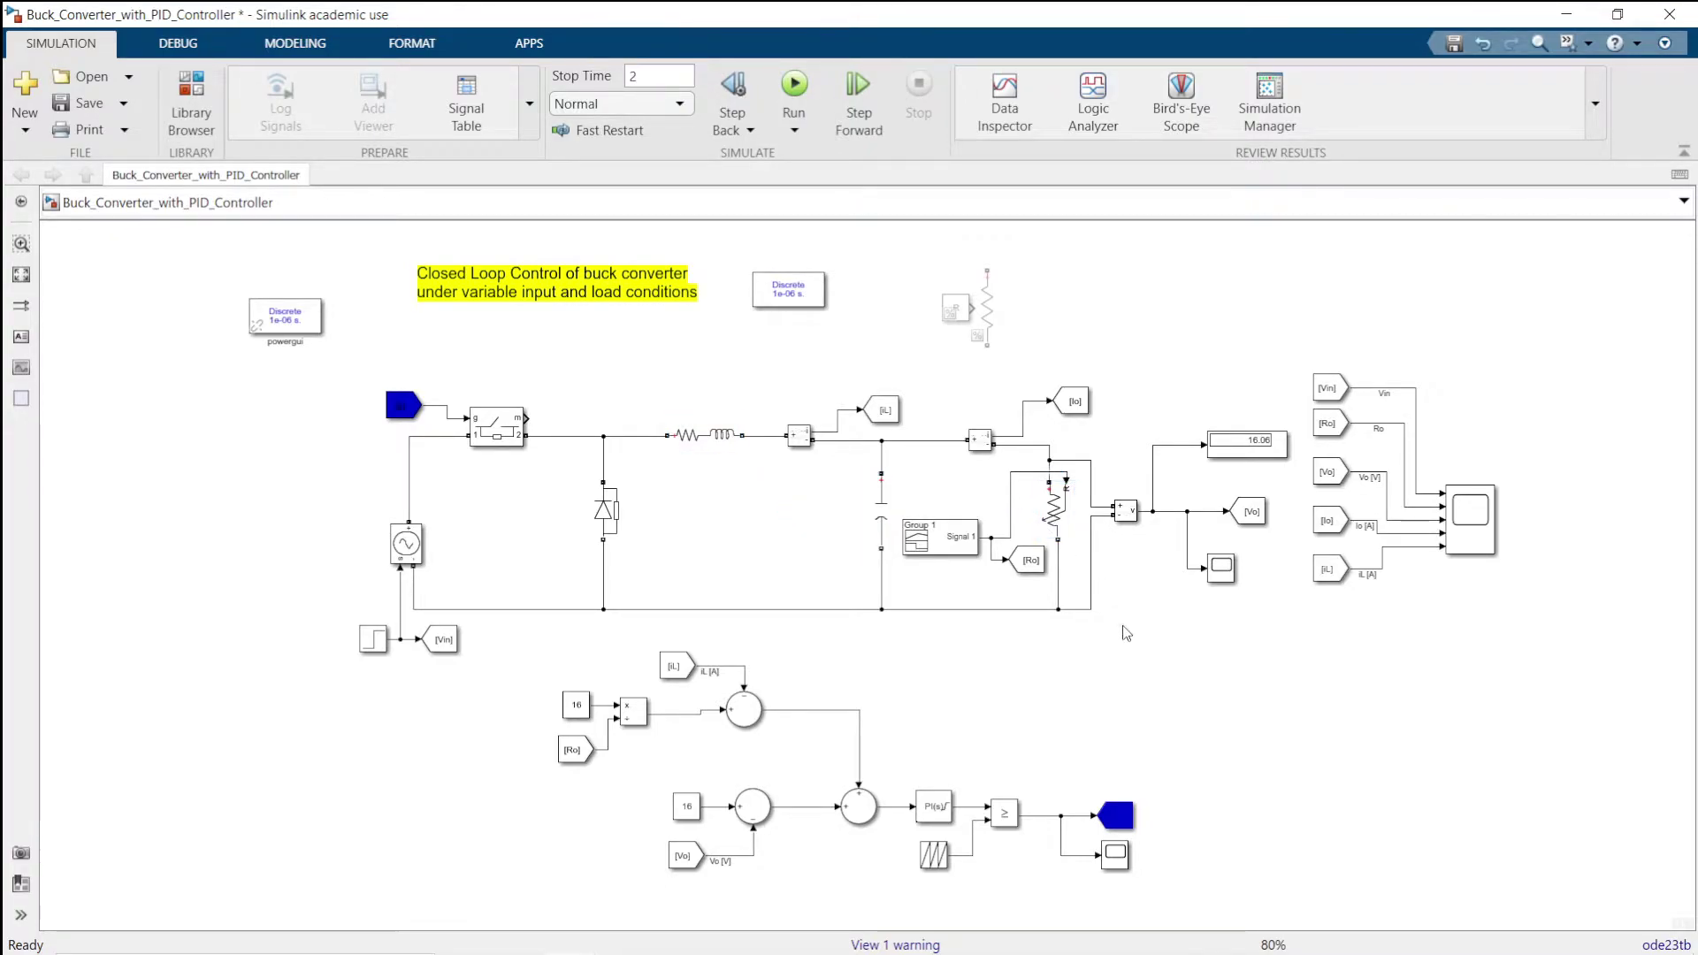
Examine the PID Controller block in the feedback loop below the converter circuit.
click(935, 811)
click(1012, 735)
click(938, 813)
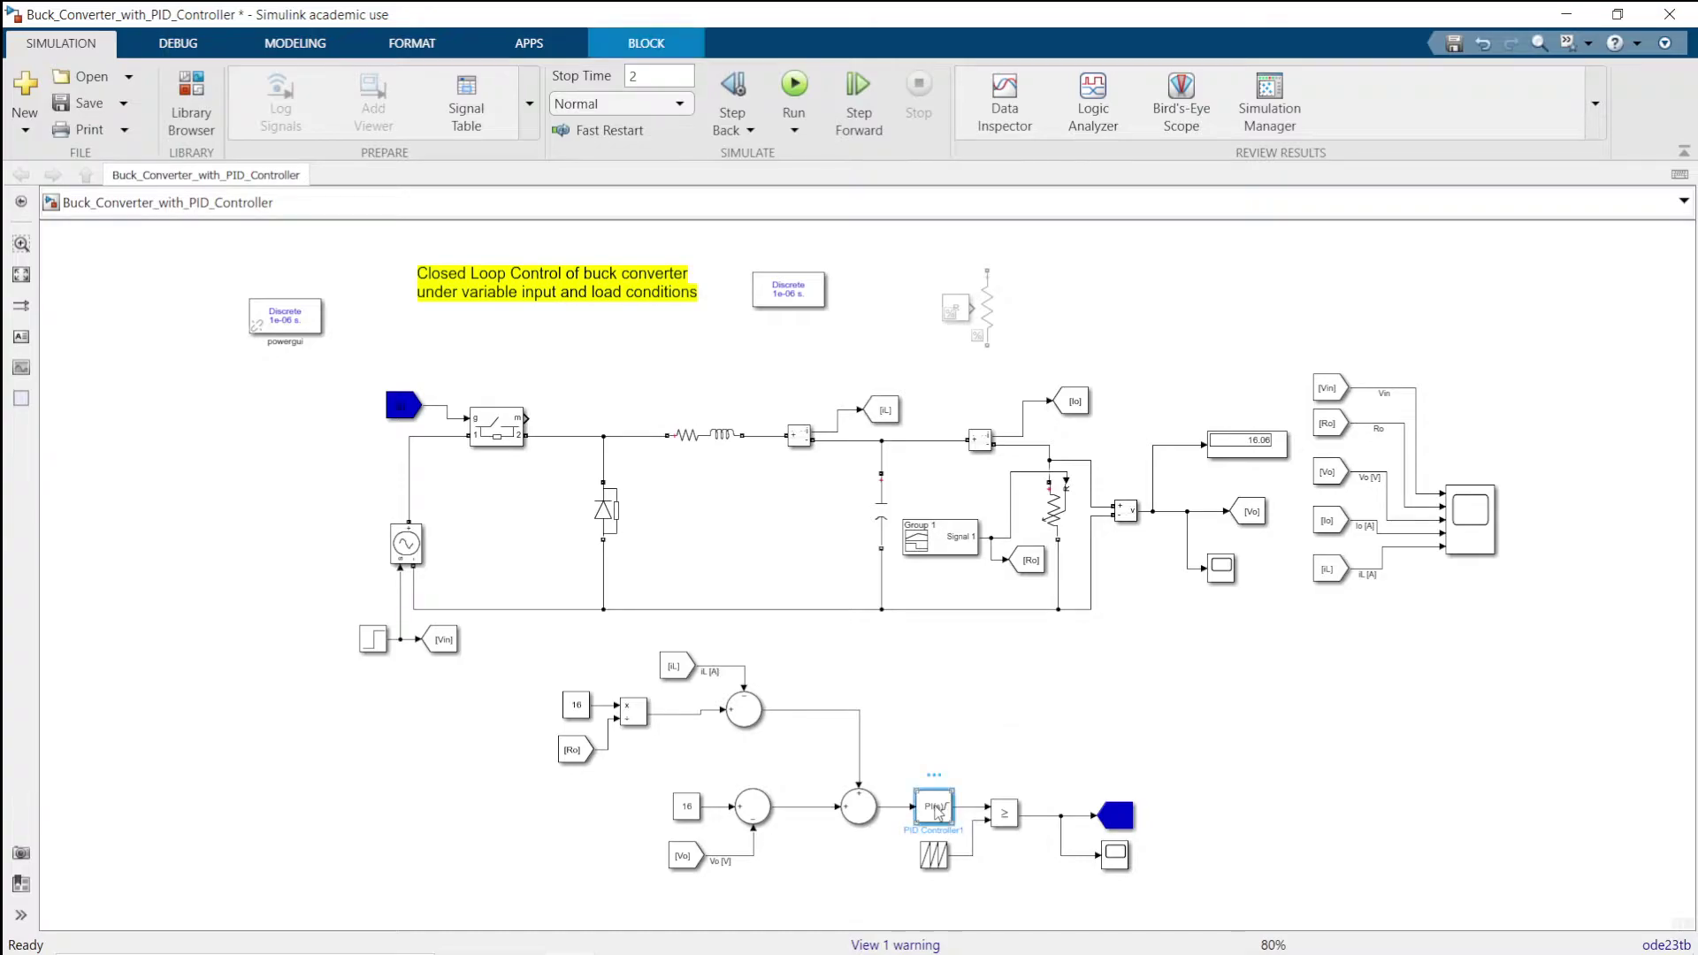
click(508, 628)
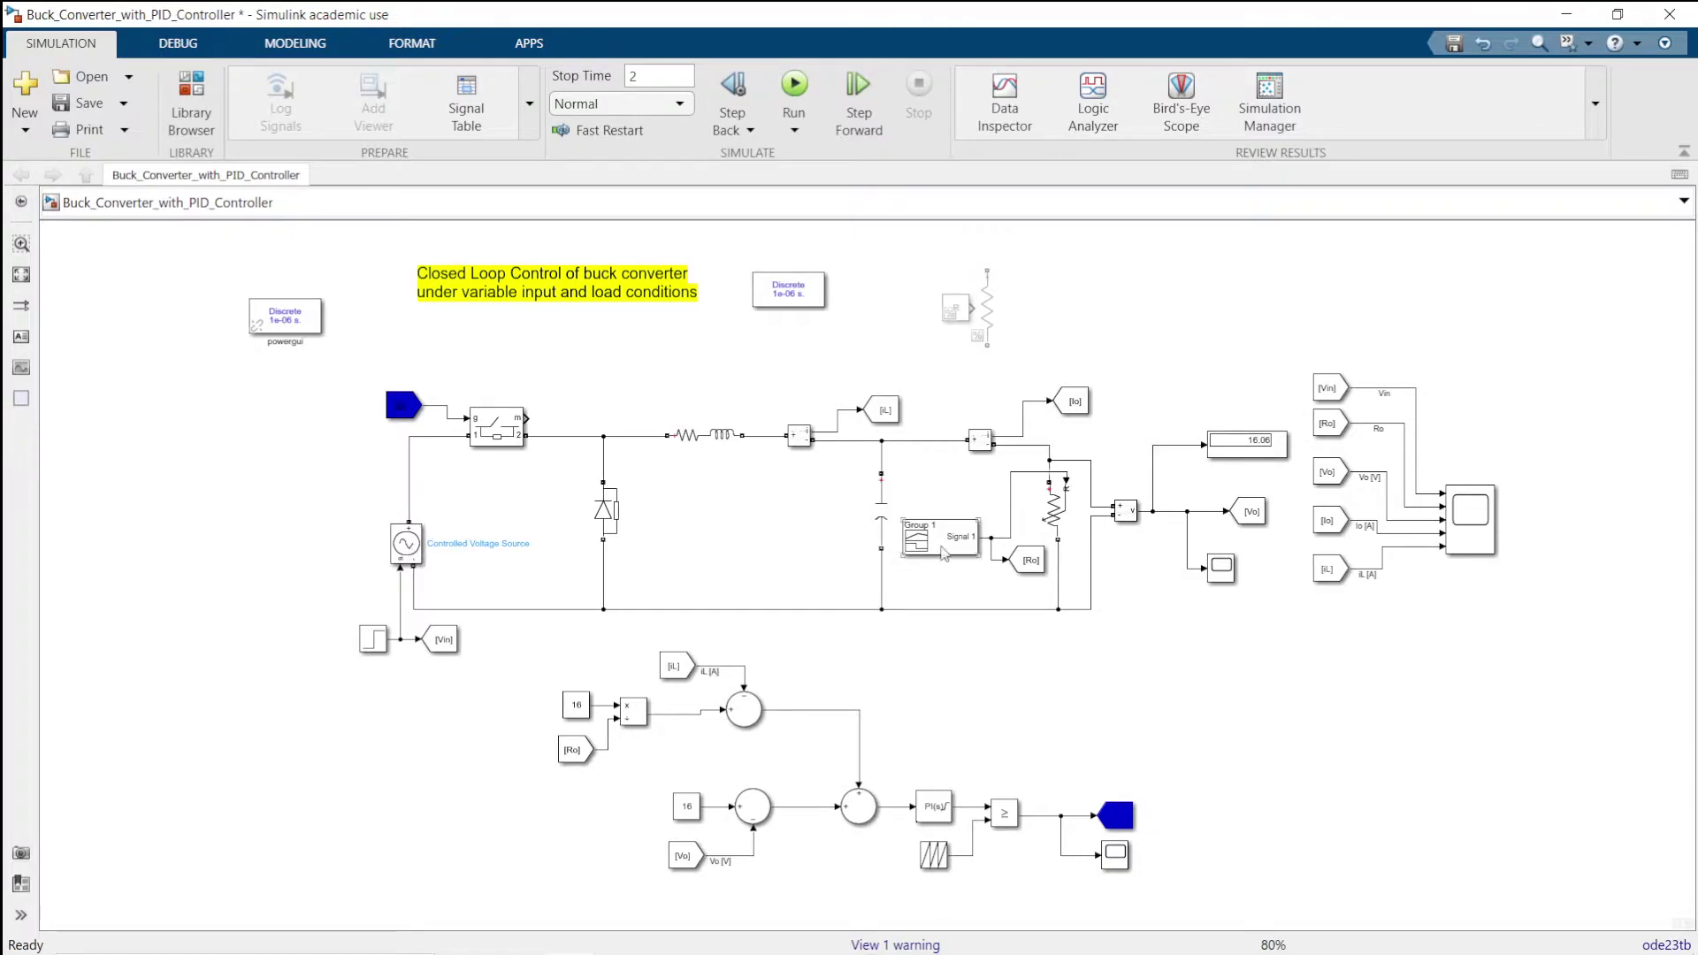
In the Signal Builder feeding the variable resistor, set the upper point of the first step to 3.2 and review the second step's point.
click(1053, 515)
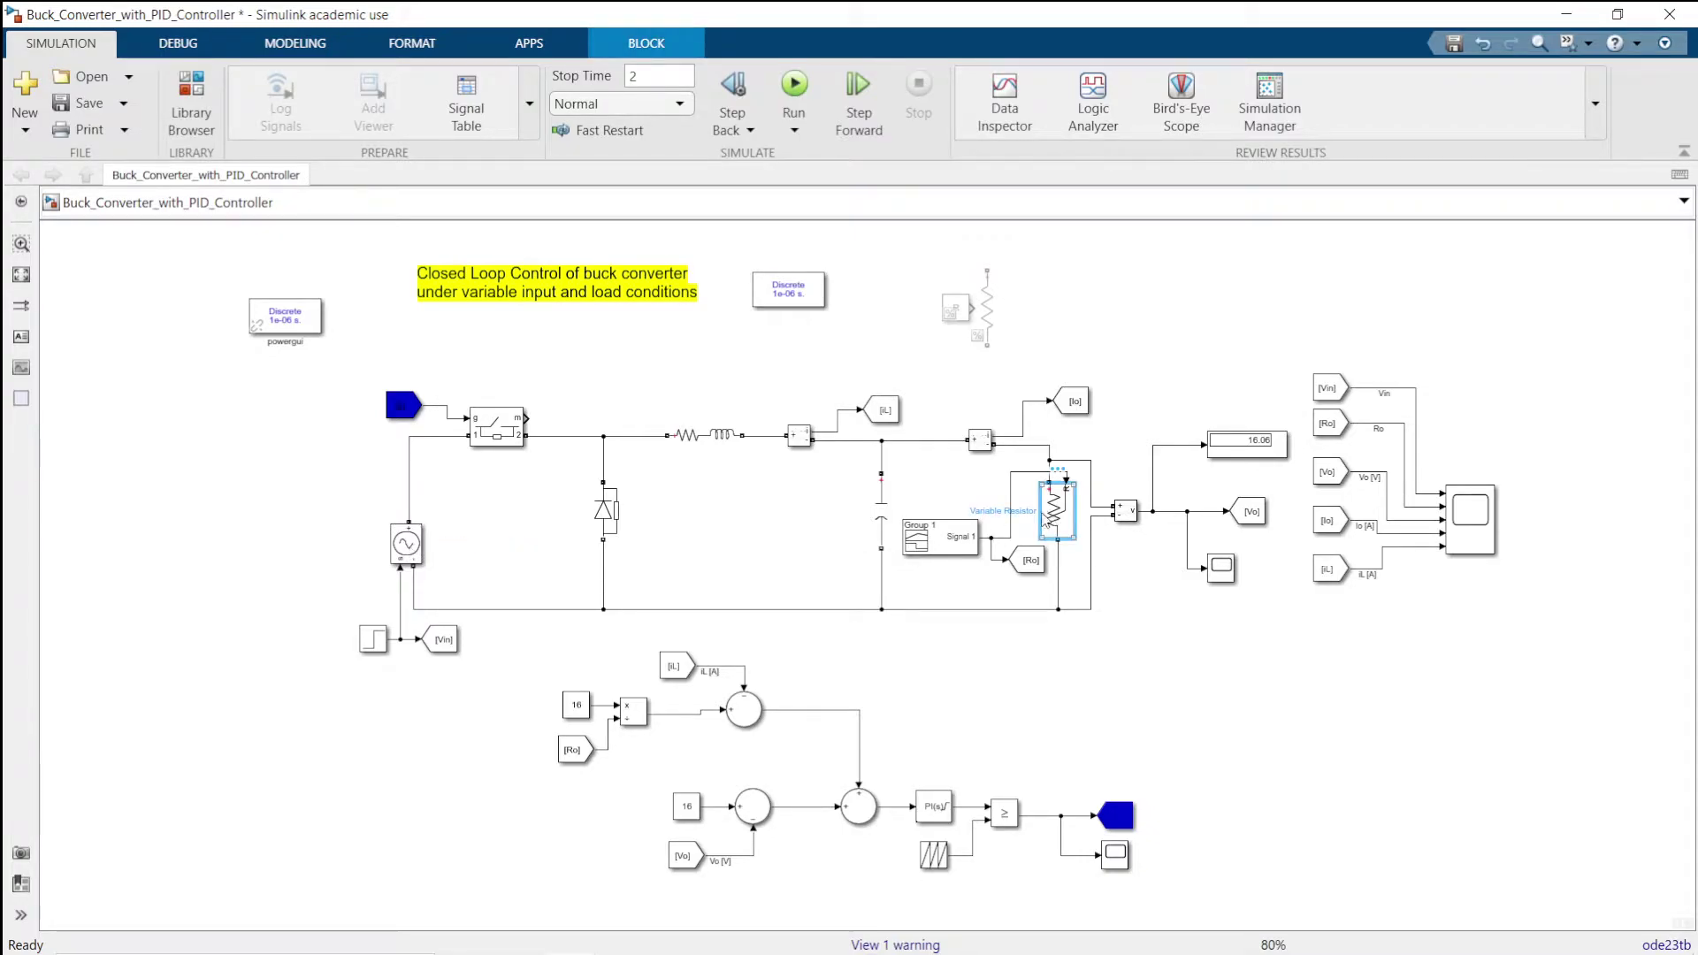
click(951, 543)
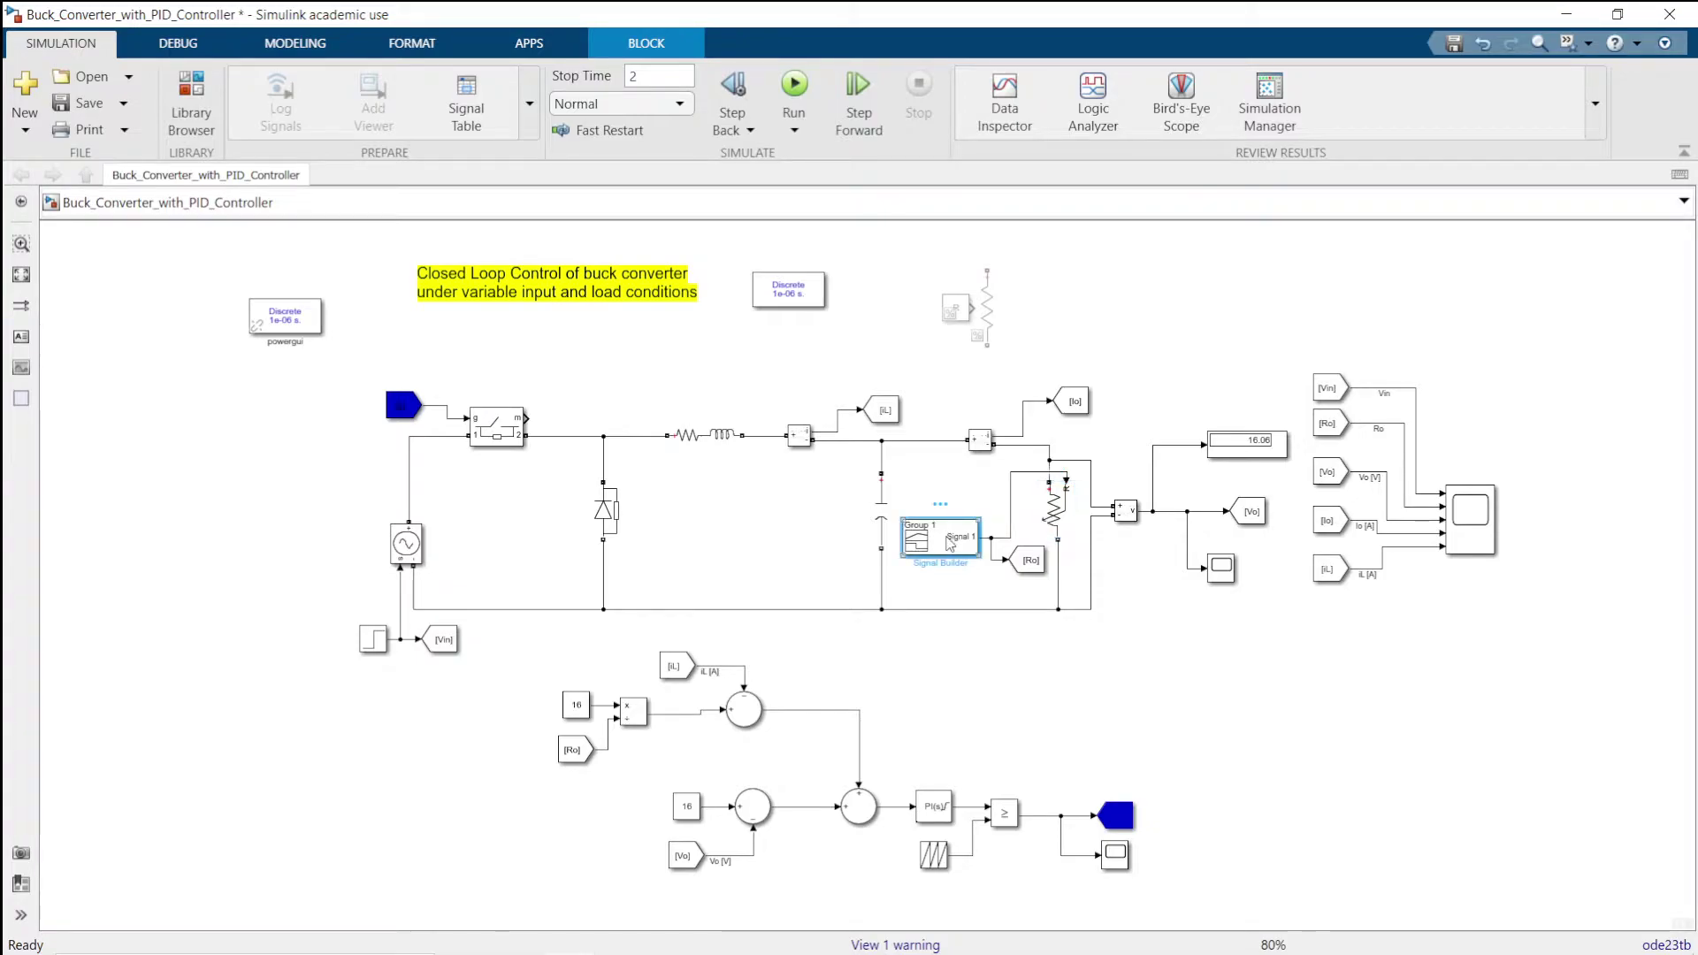
double_click(950, 543)
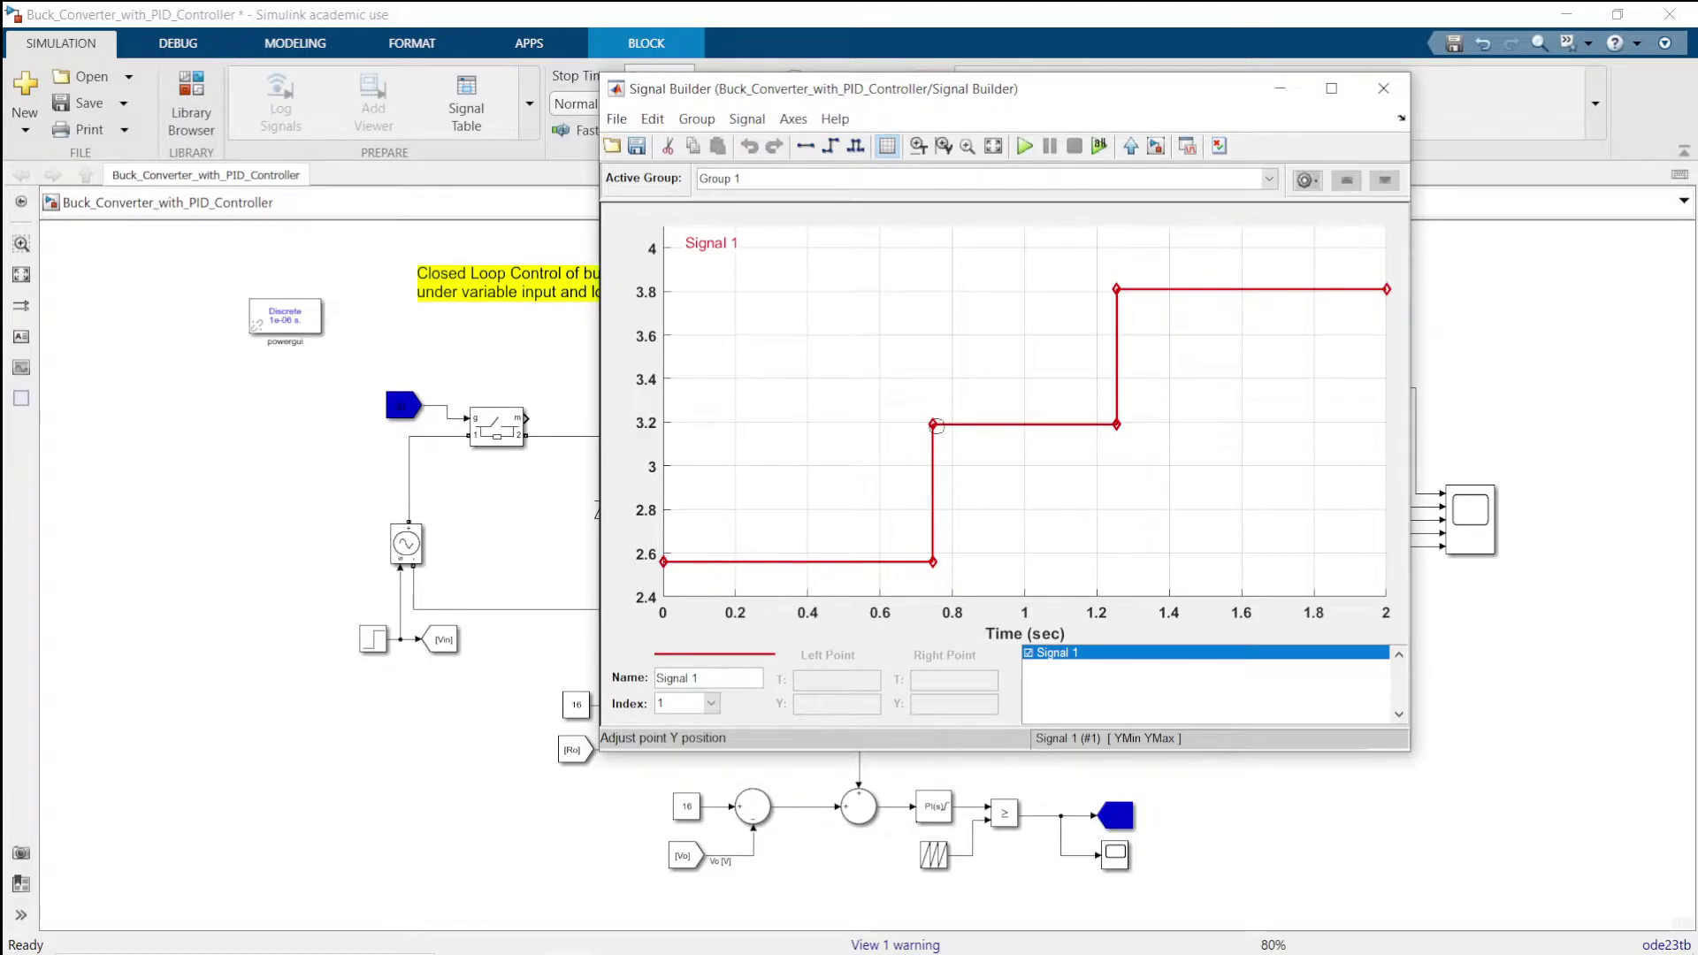
drag(934, 424, 934, 421)
click(933, 422)
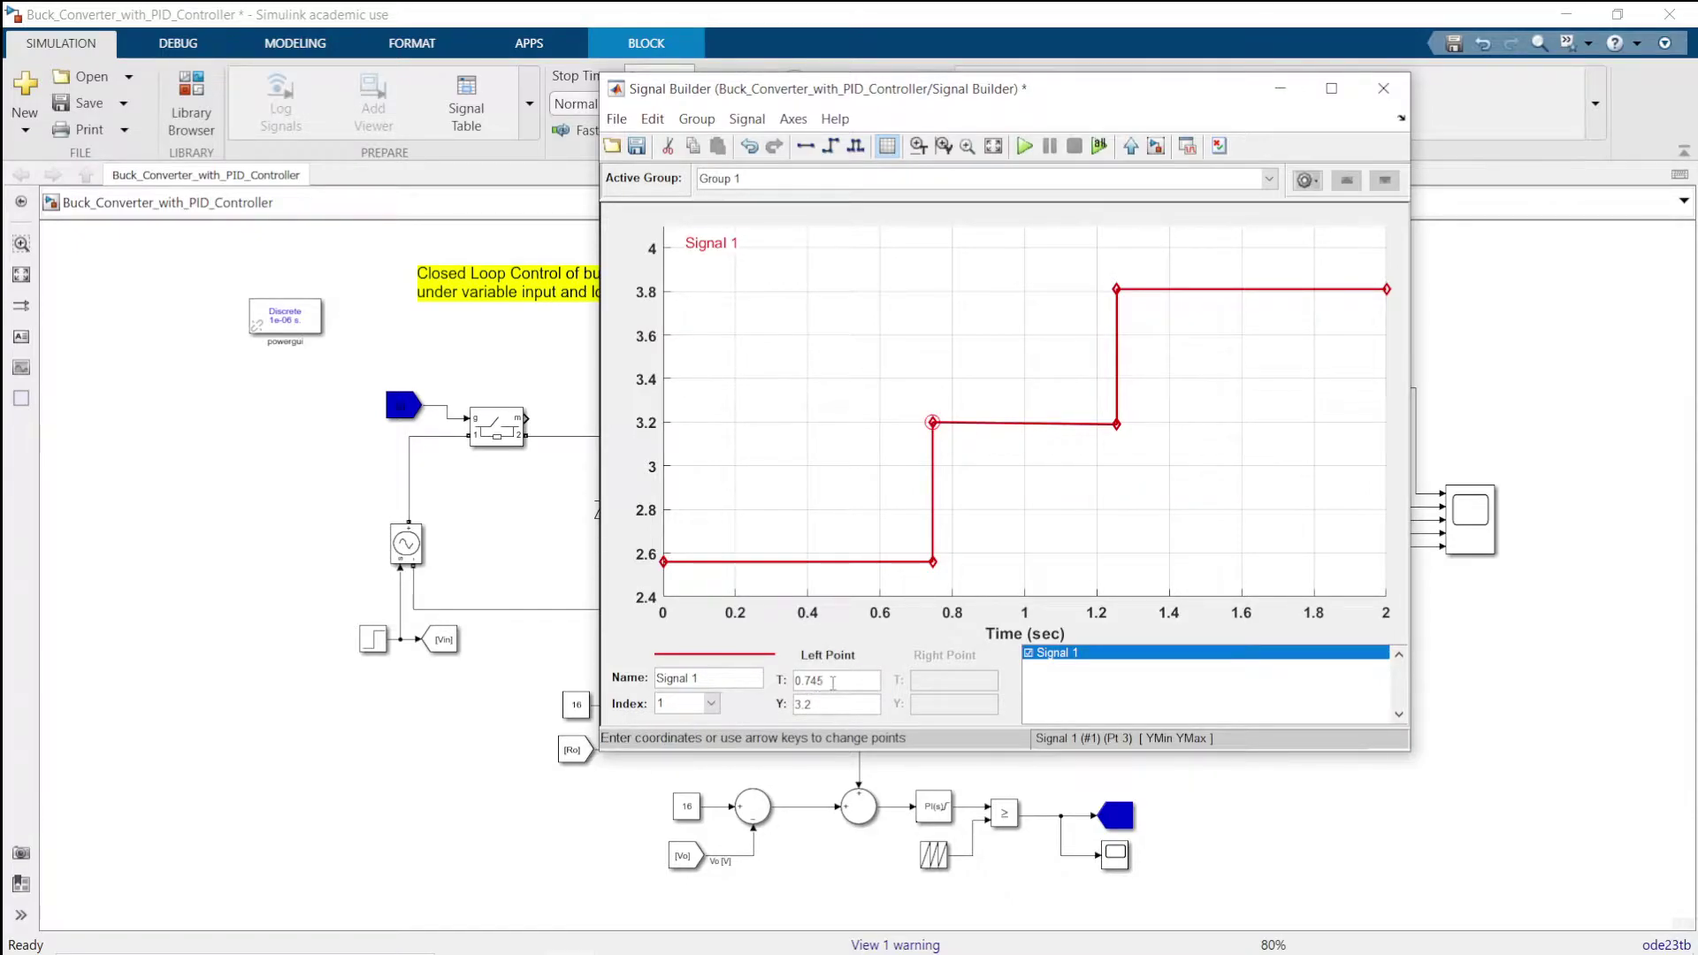
click(1117, 288)
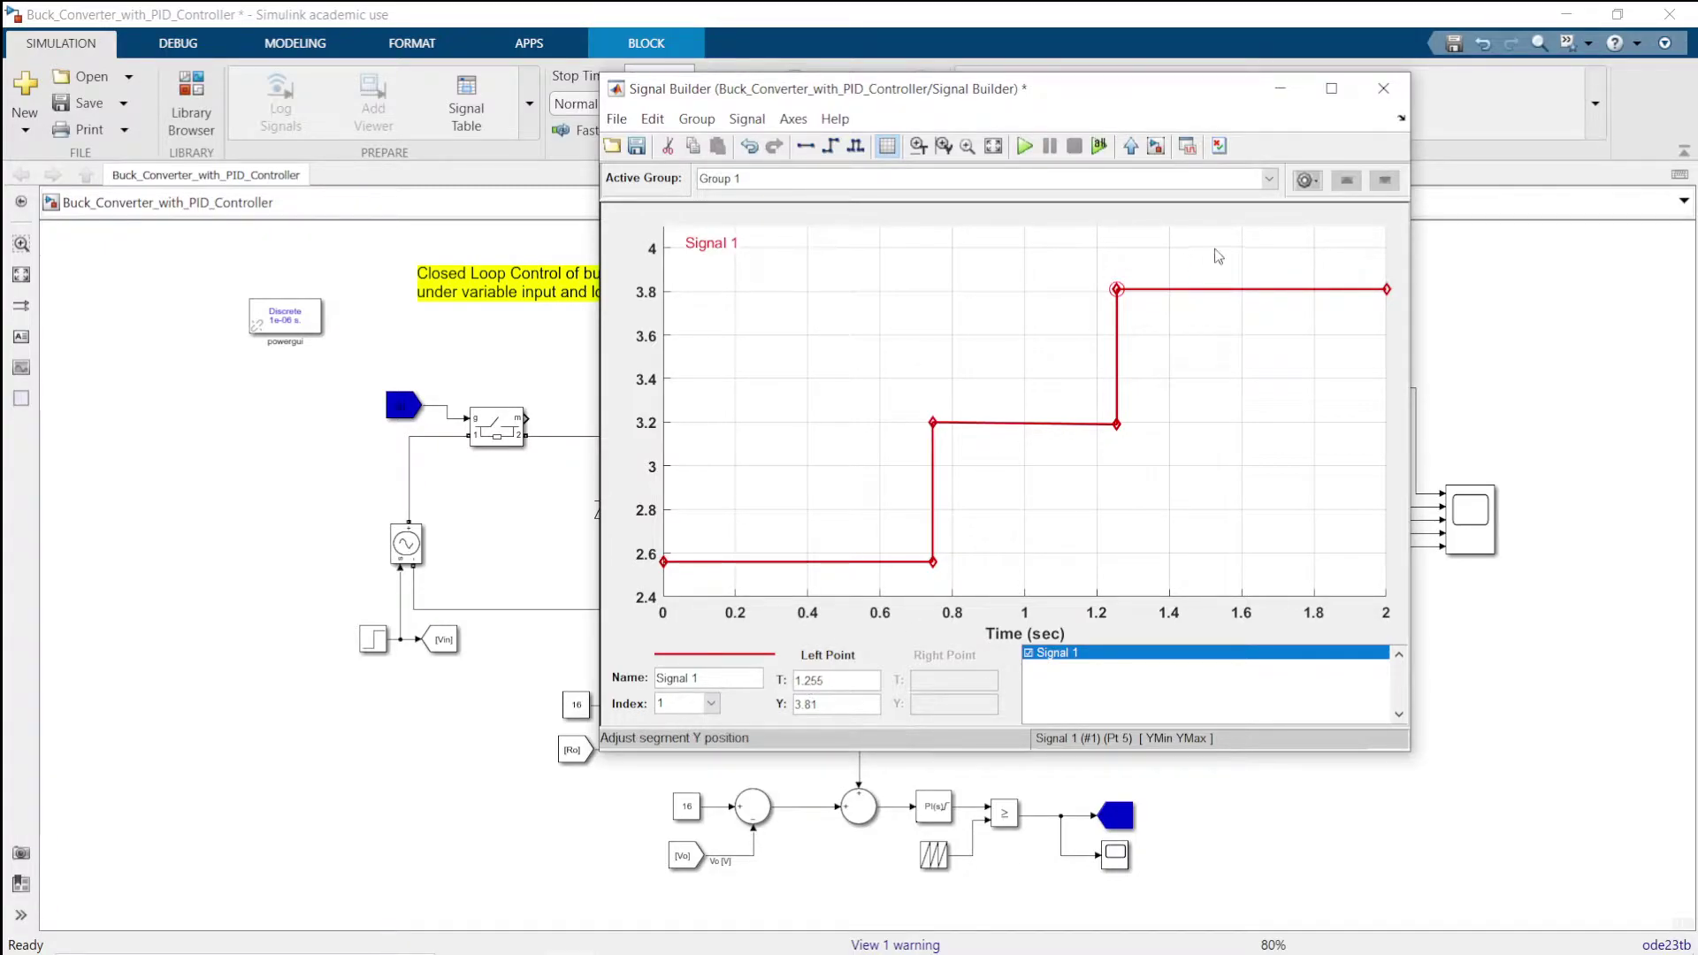
click(1376, 97)
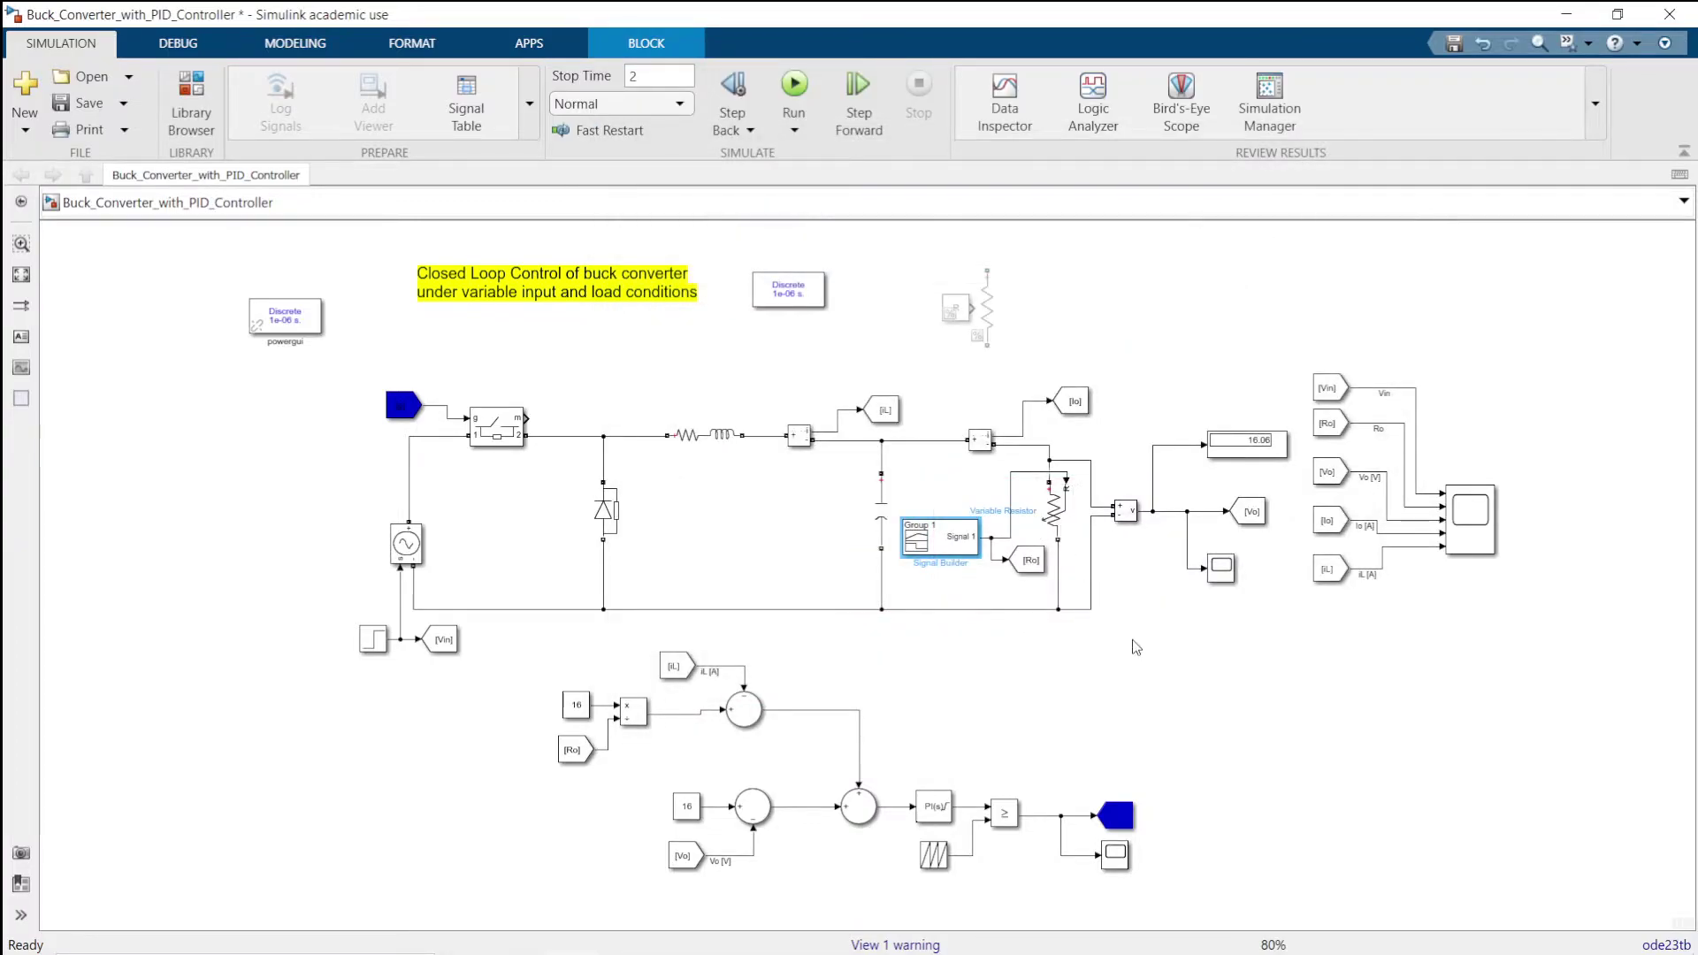
Review the parameters of the Controlled Voltage Source and of the Step block driving it, leaving them as they are.
click(934, 806)
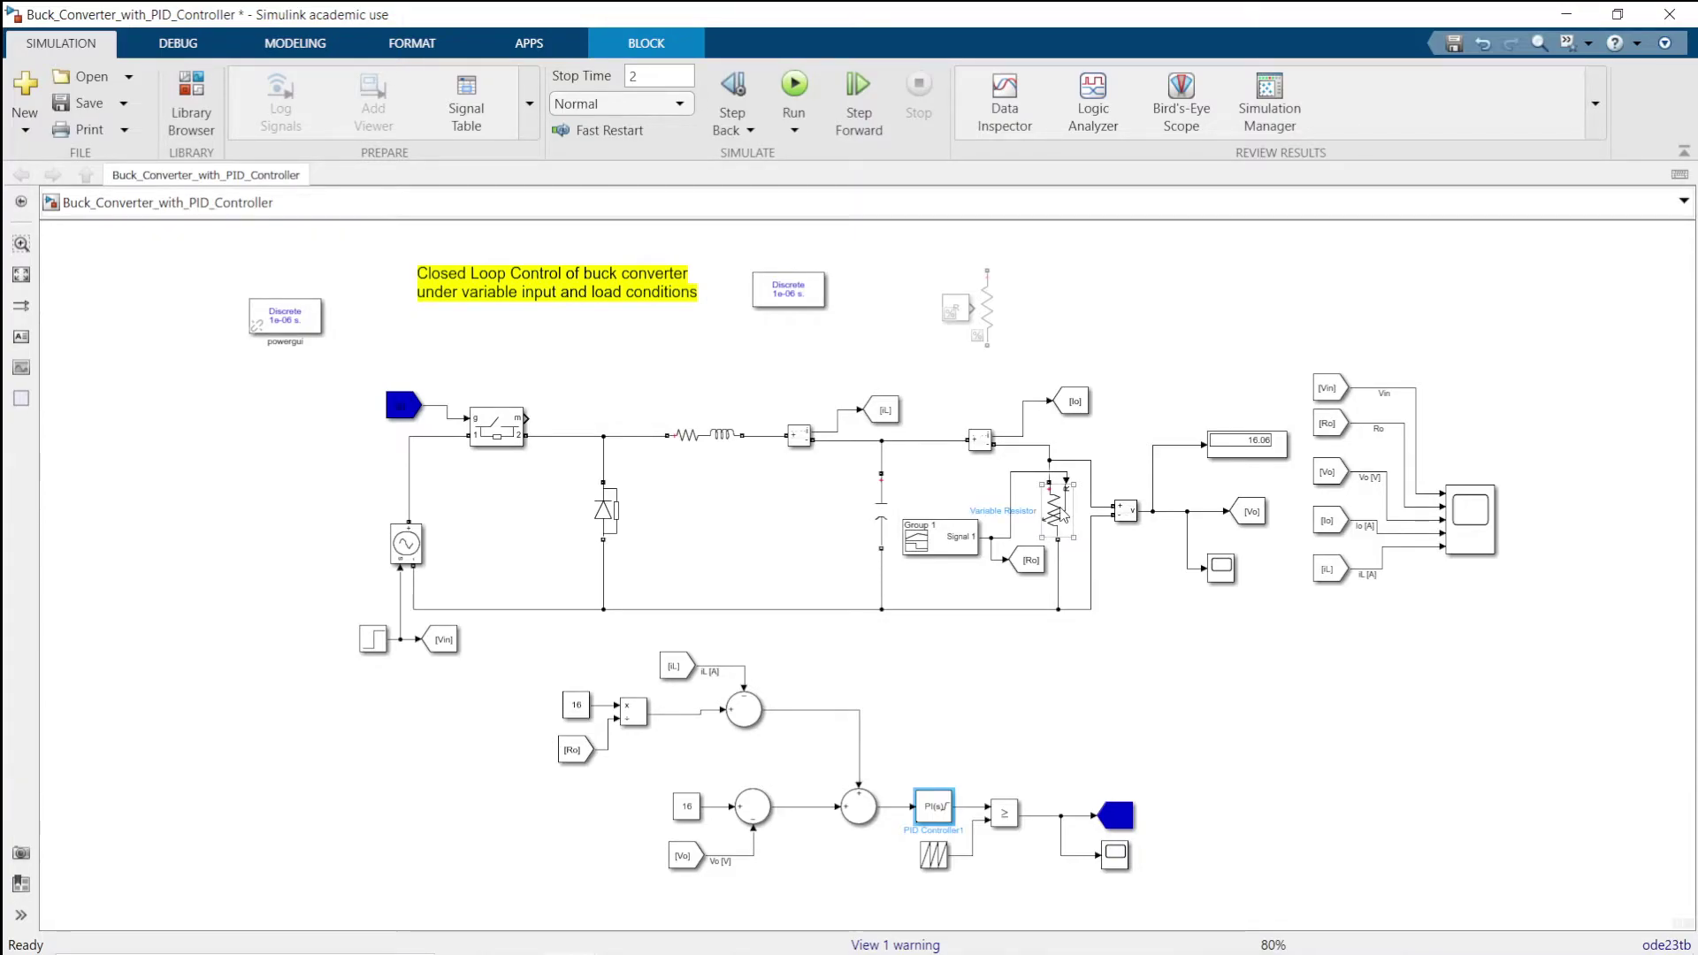
double_click(411, 555)
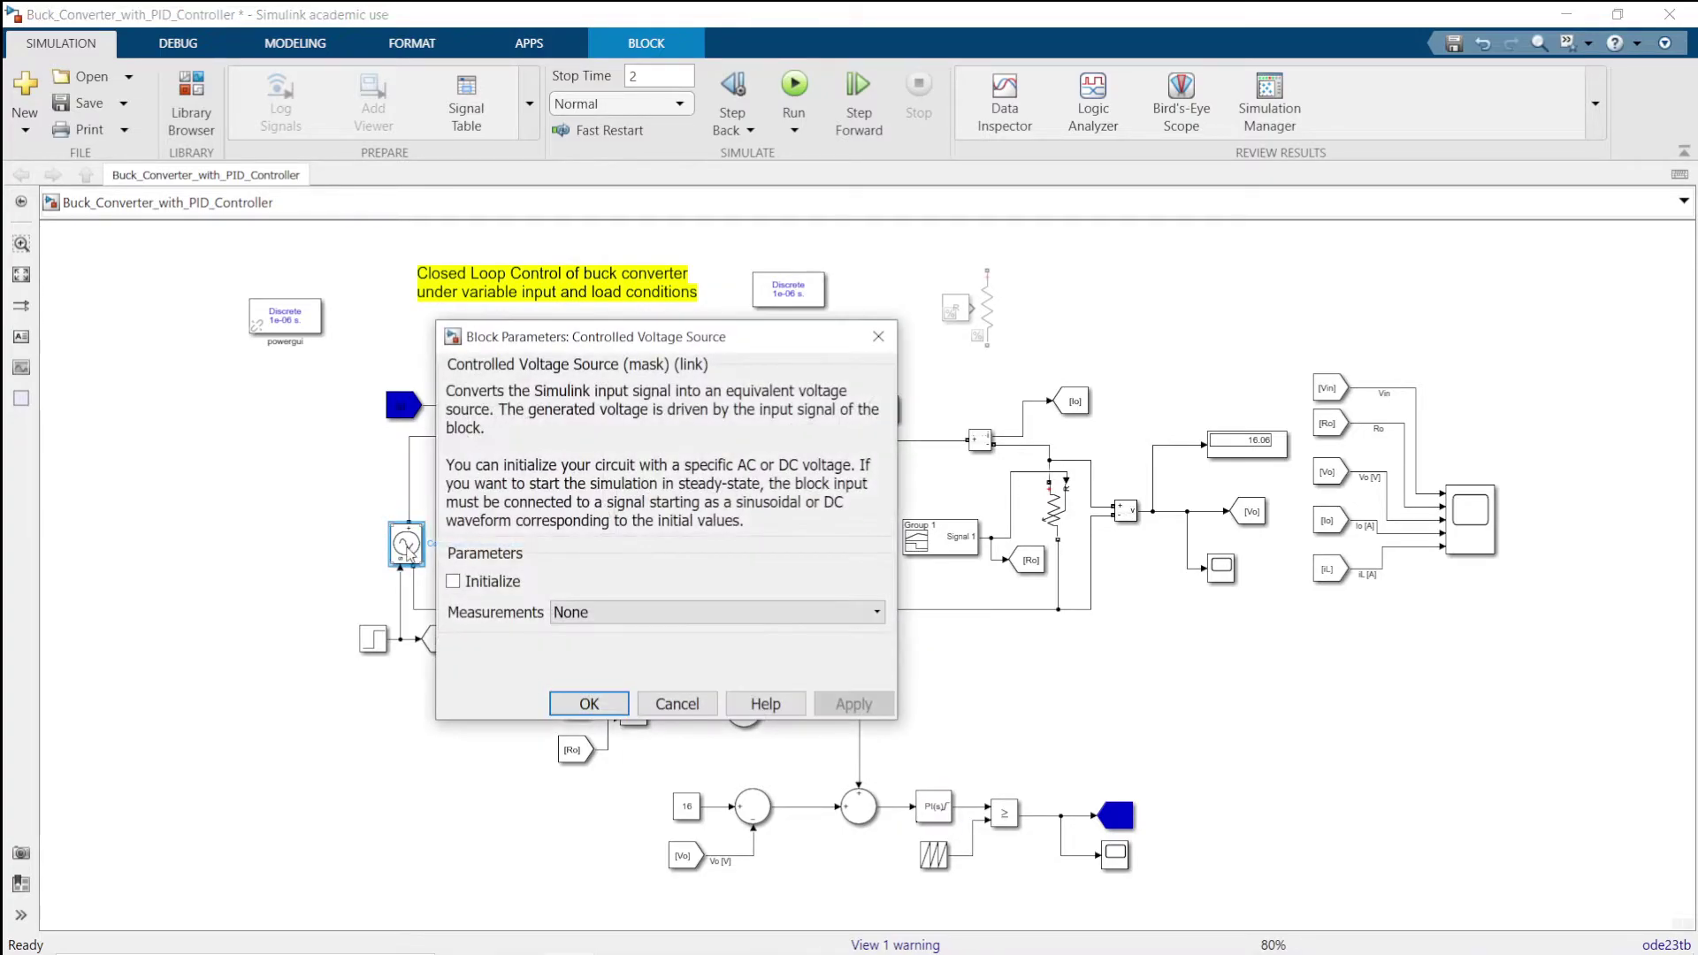
click(583, 705)
double_click(380, 643)
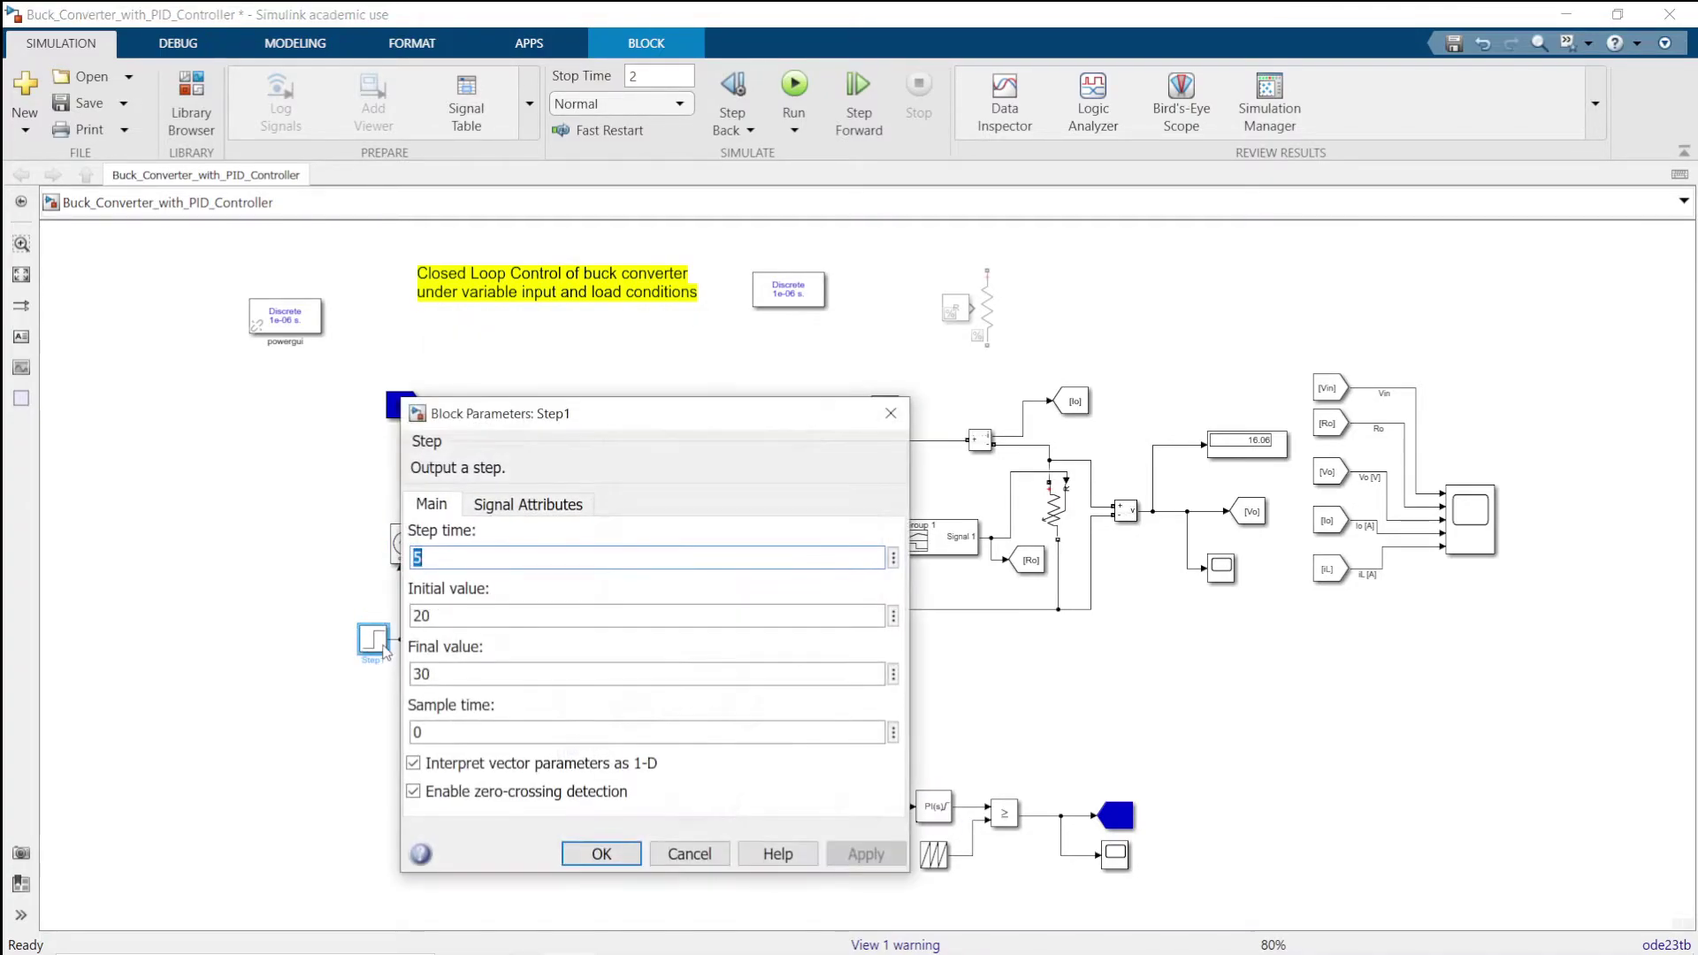
double_click(438, 618)
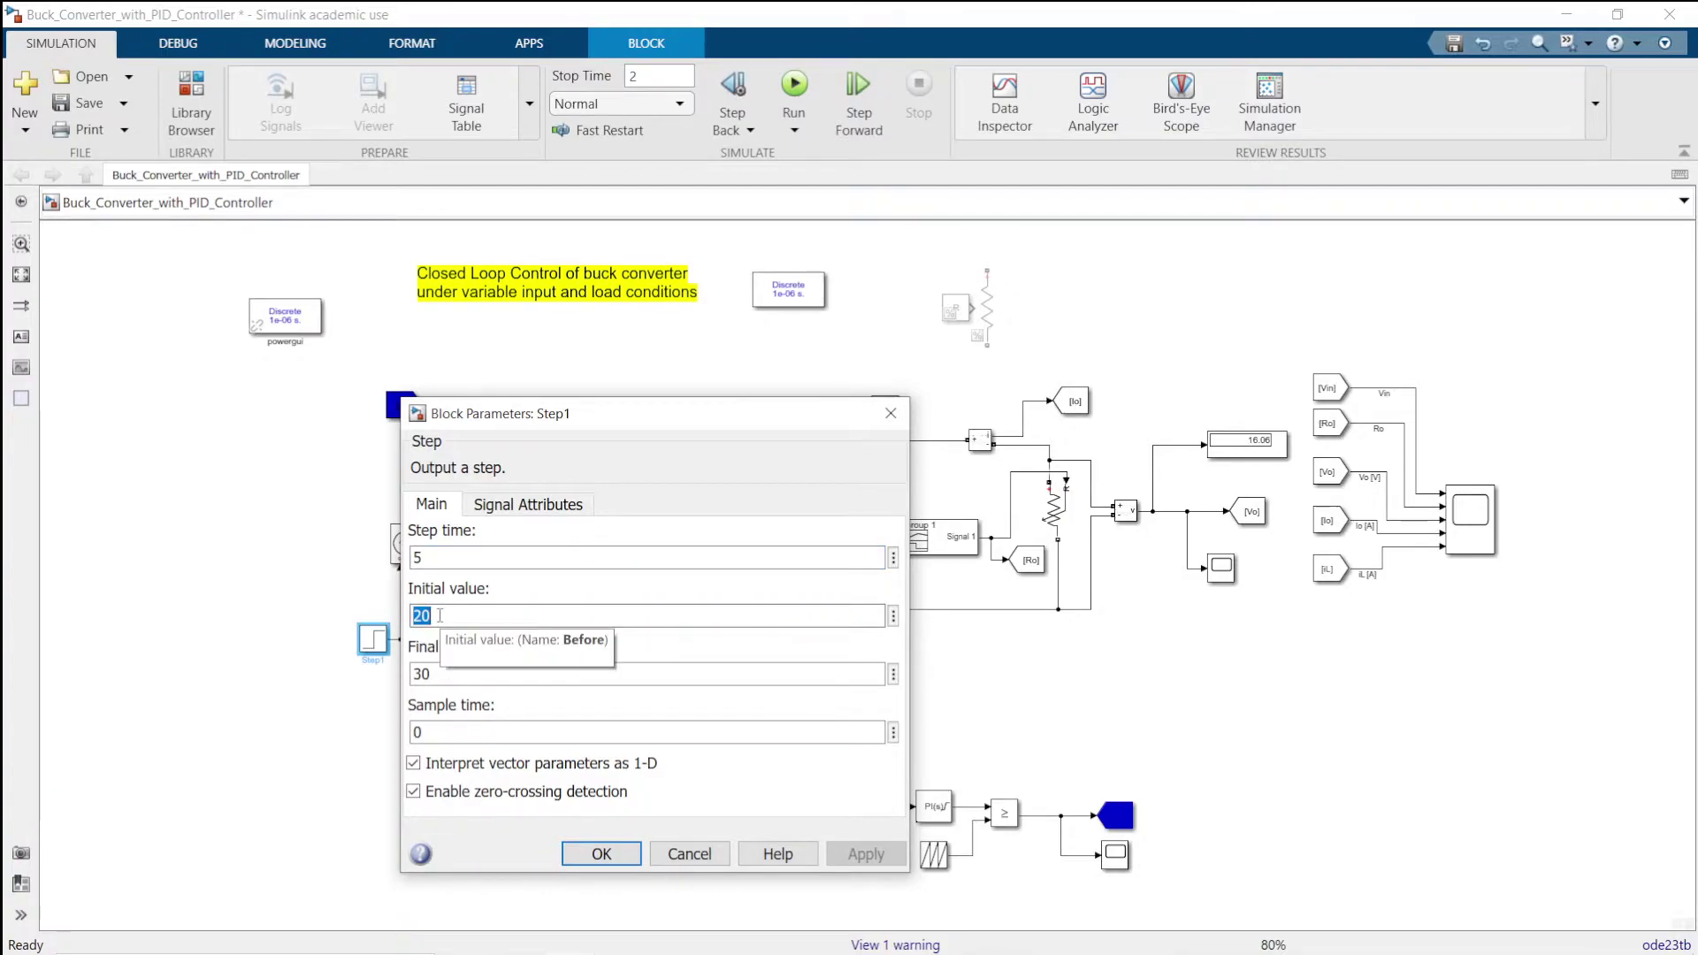
click(890, 413)
click(948, 697)
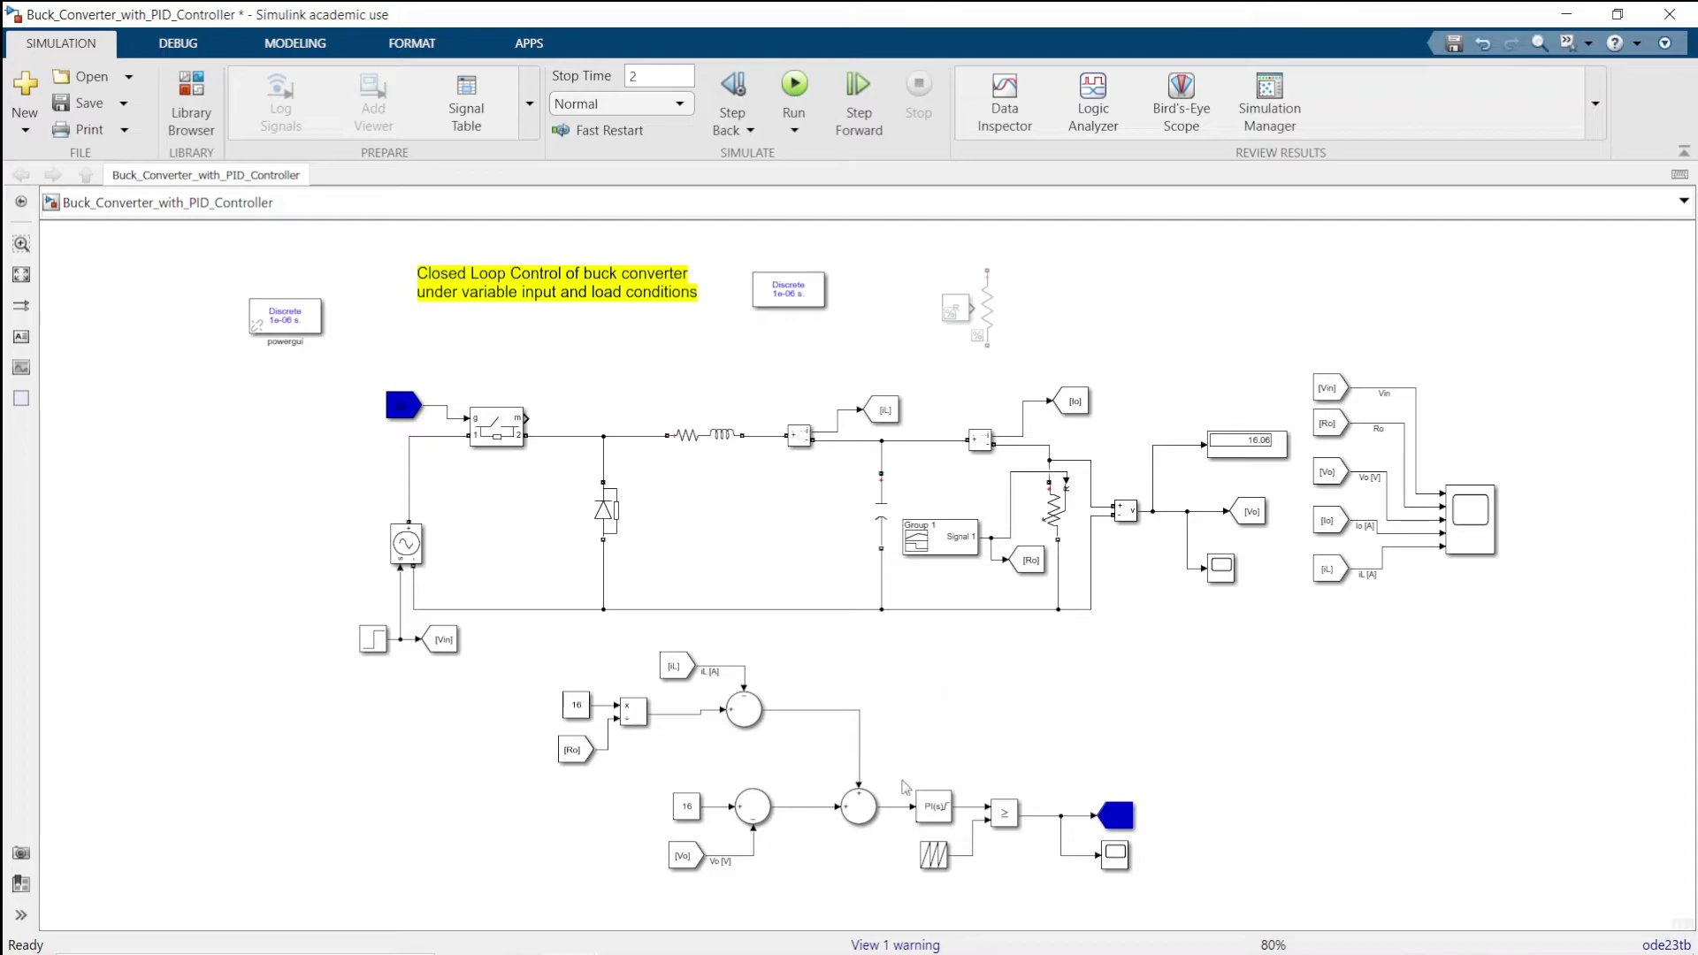
Run the simulation and display the five-input Scope, moving its window clear of the blocks beside it.
click(926, 815)
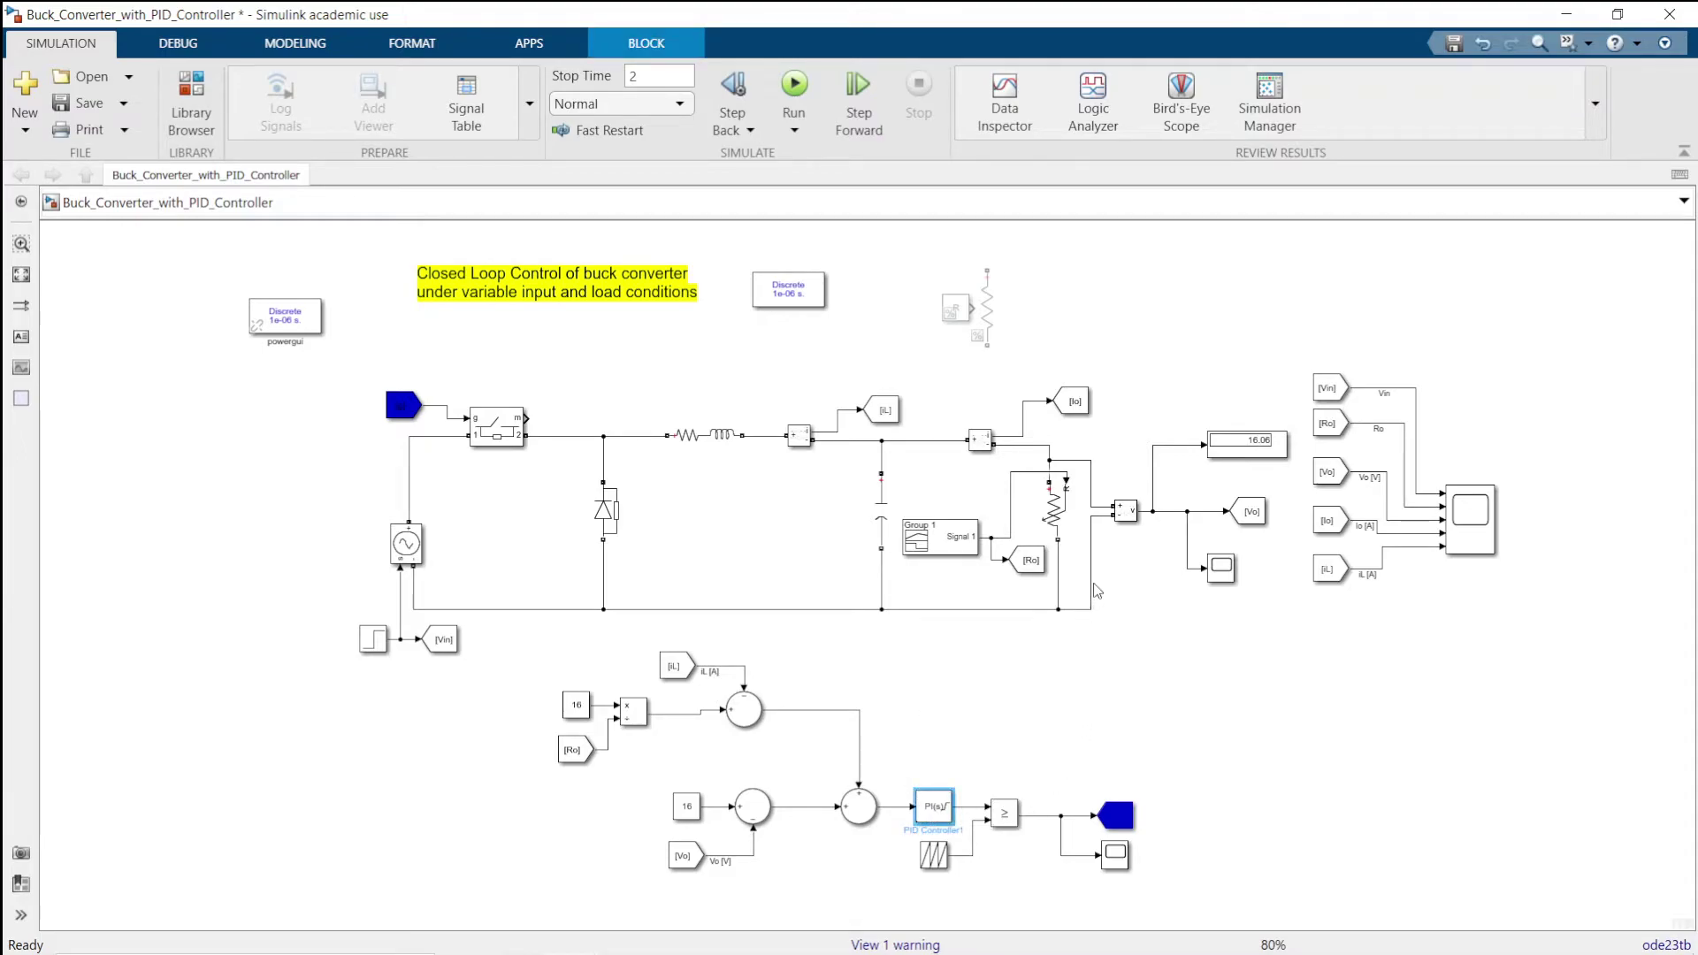
click(1224, 570)
click(1474, 665)
click(1469, 541)
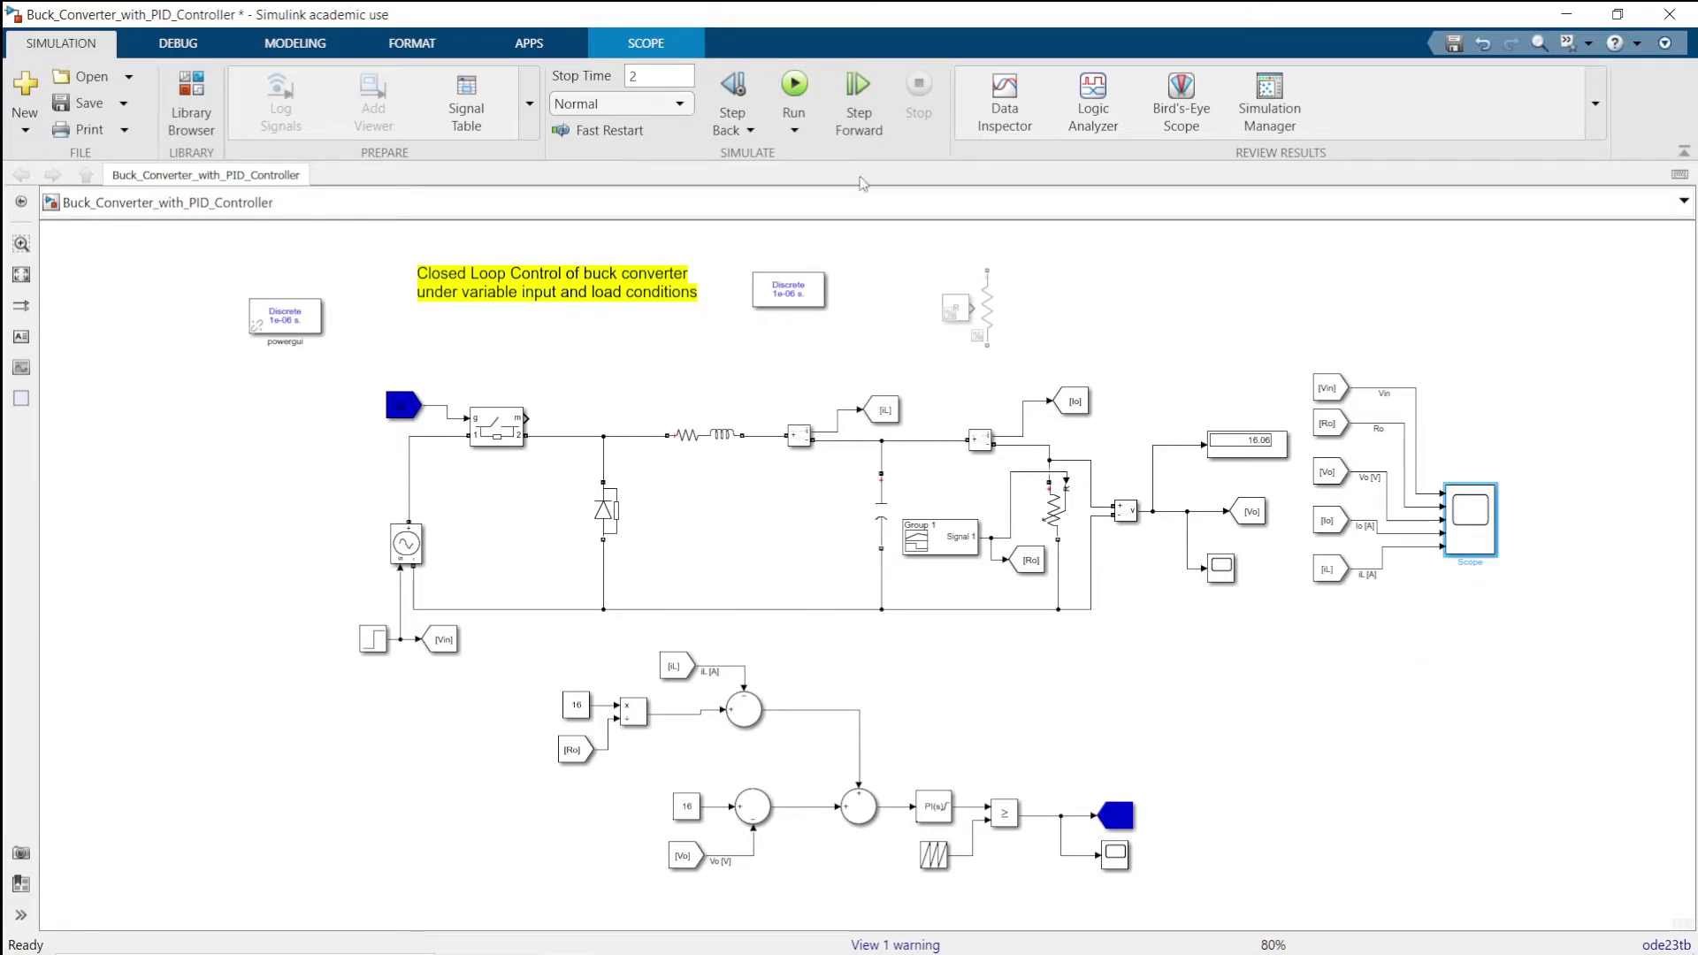
click(795, 86)
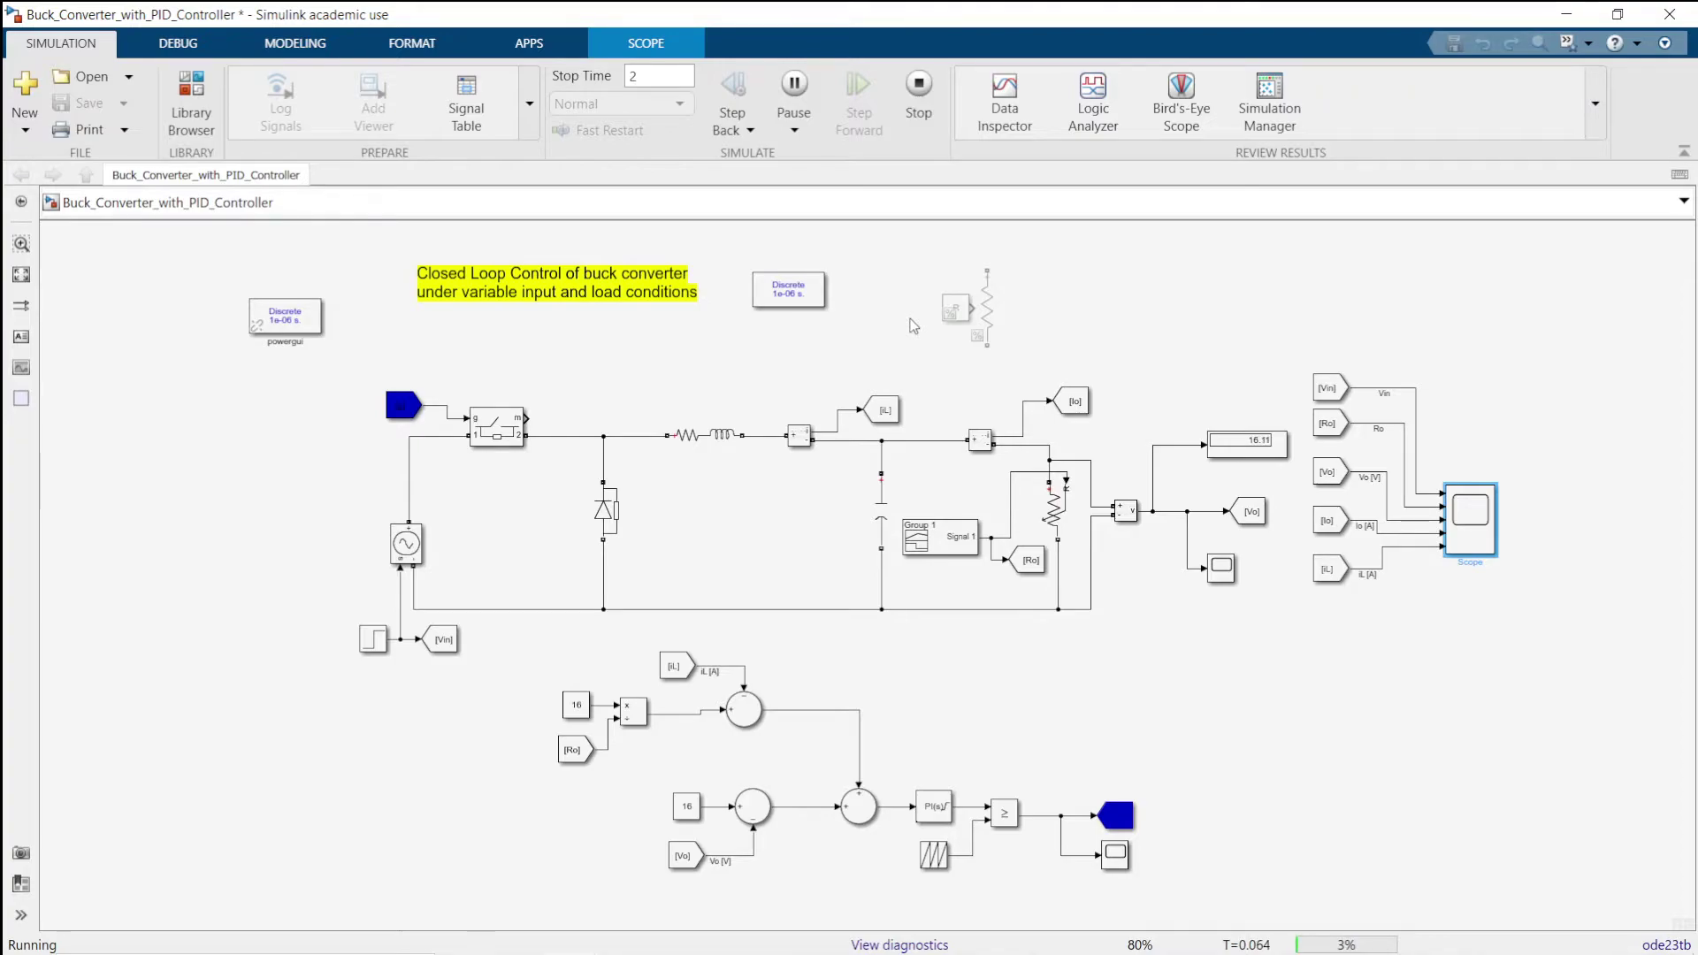
double_click(1482, 550)
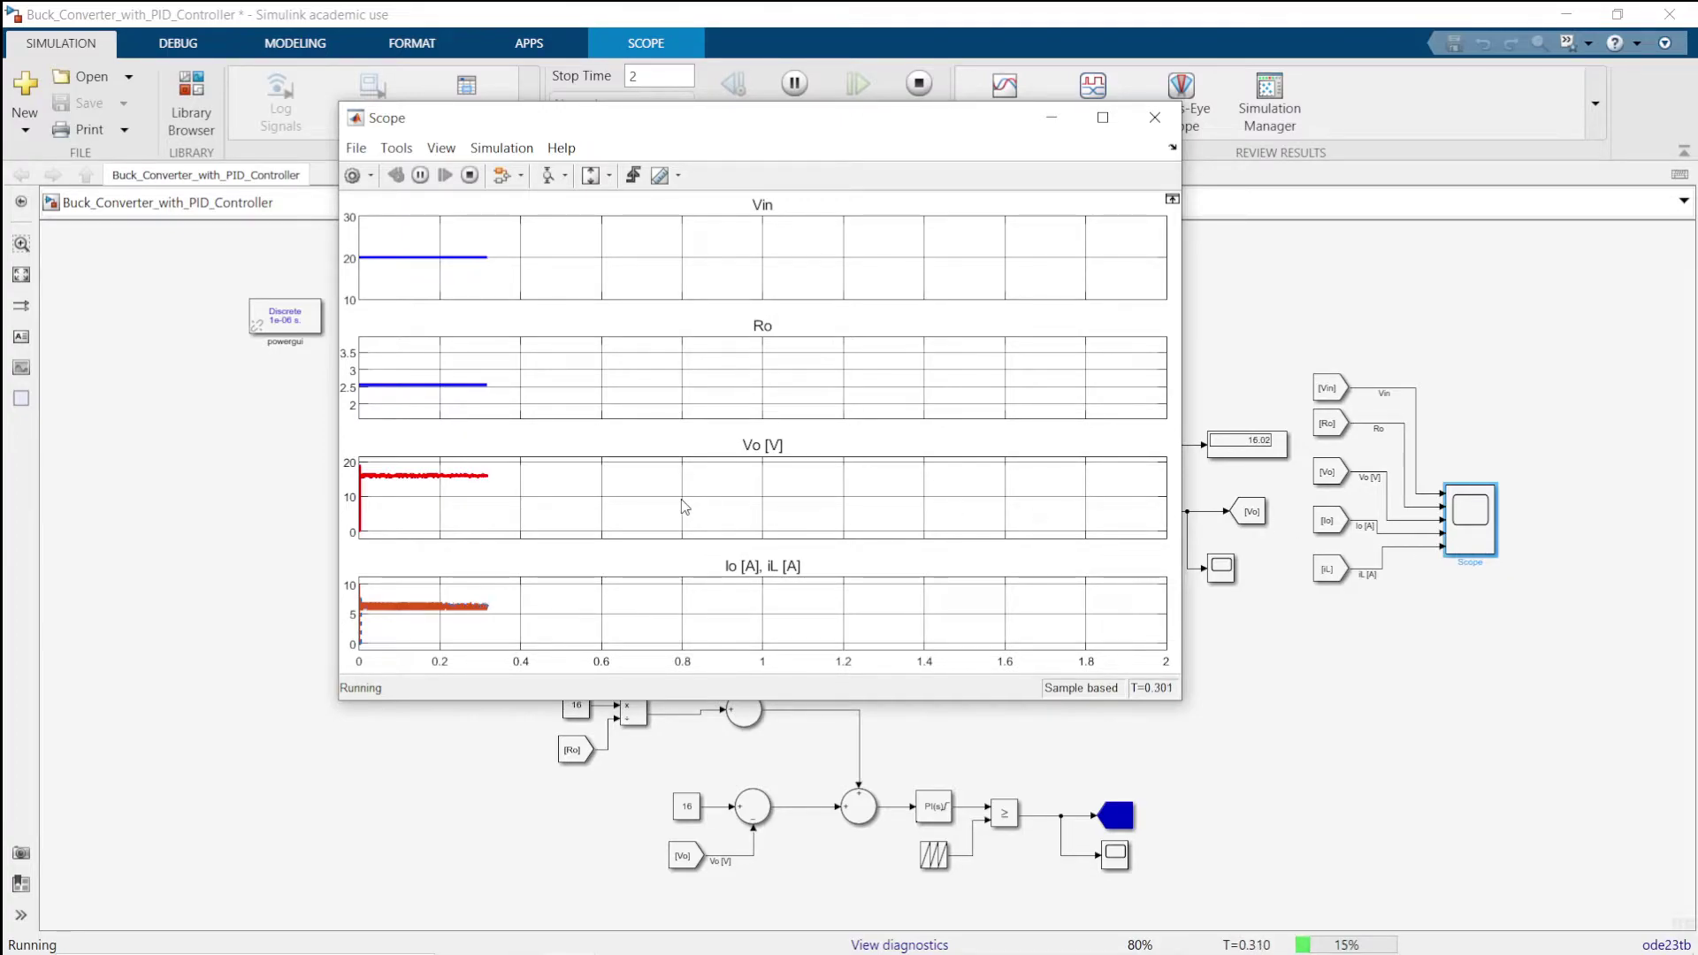
drag(801, 118, 602, 97)
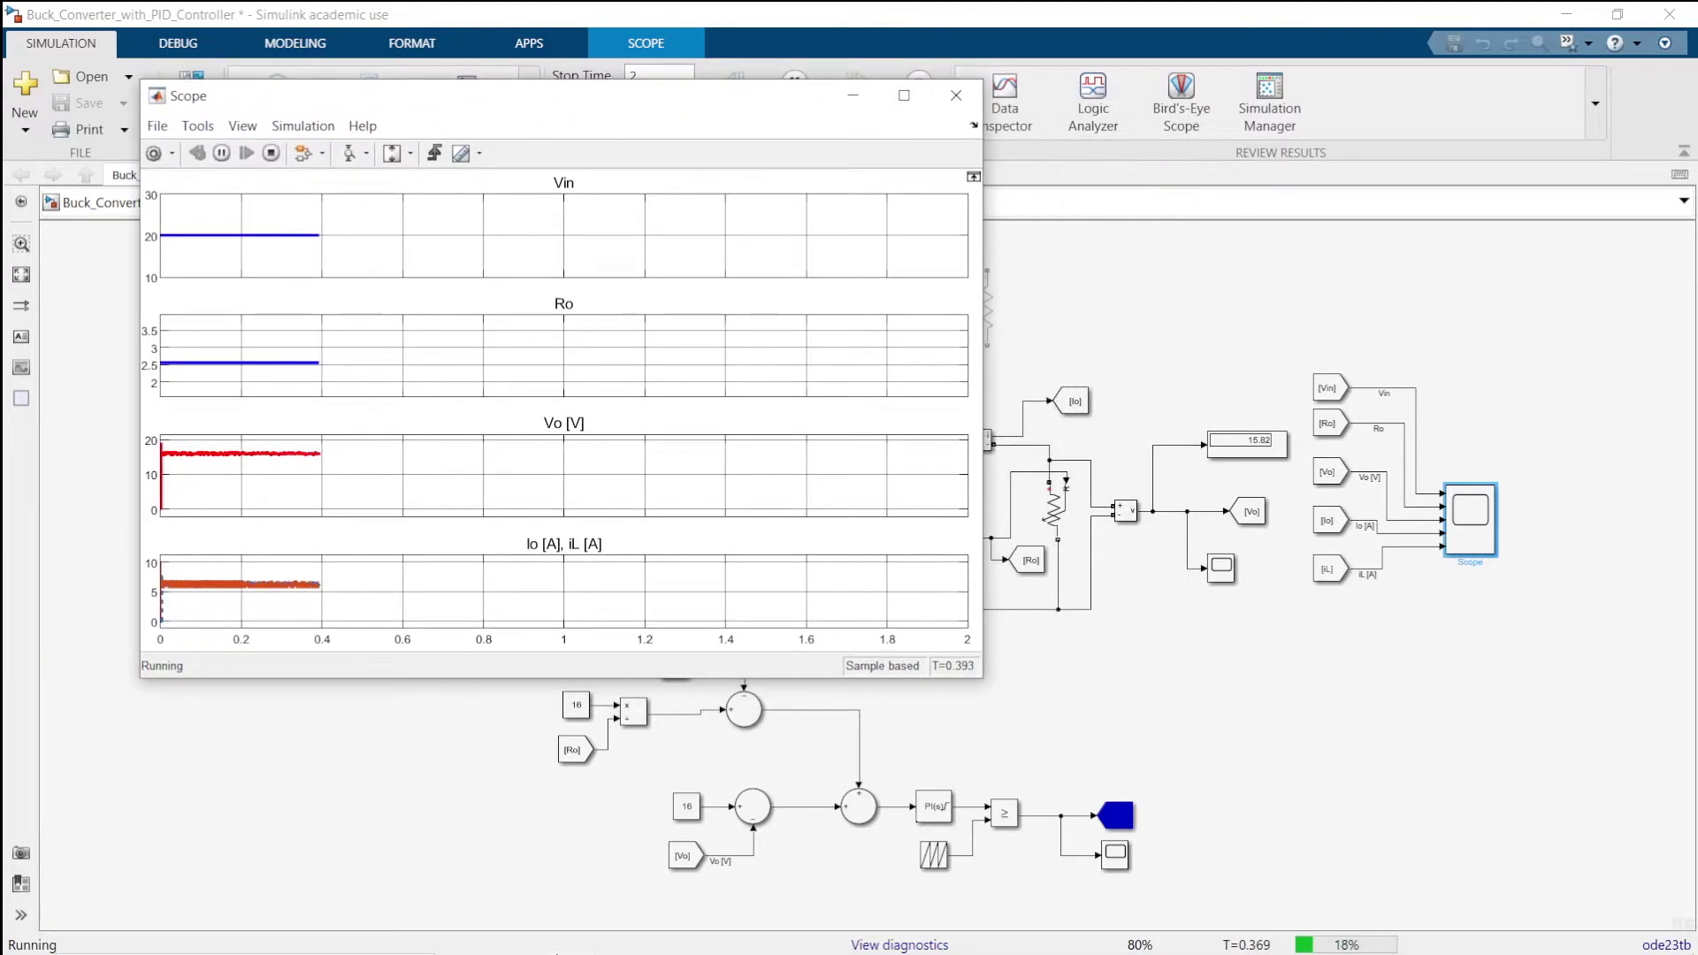
Switch to the Script notes in Notepad, find the two test cases and place the narrowed window beside the Scope.
mouse_move(610, 946)
click(1080, 948)
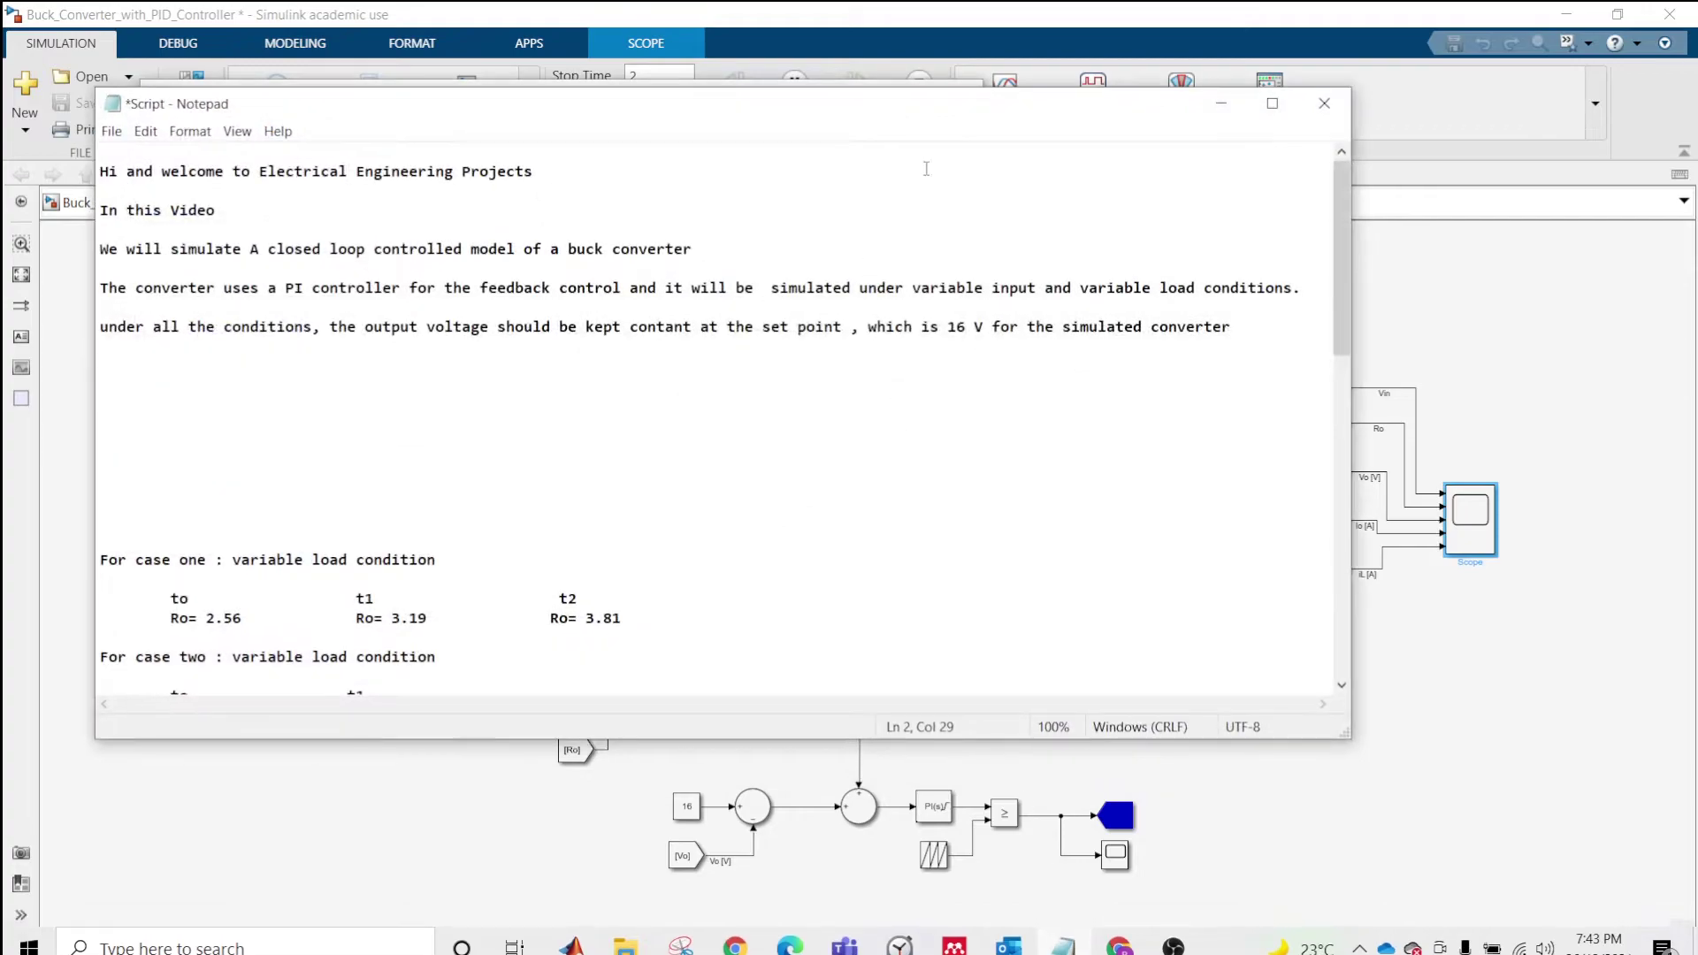
scroll(1203, 397, down, 5)
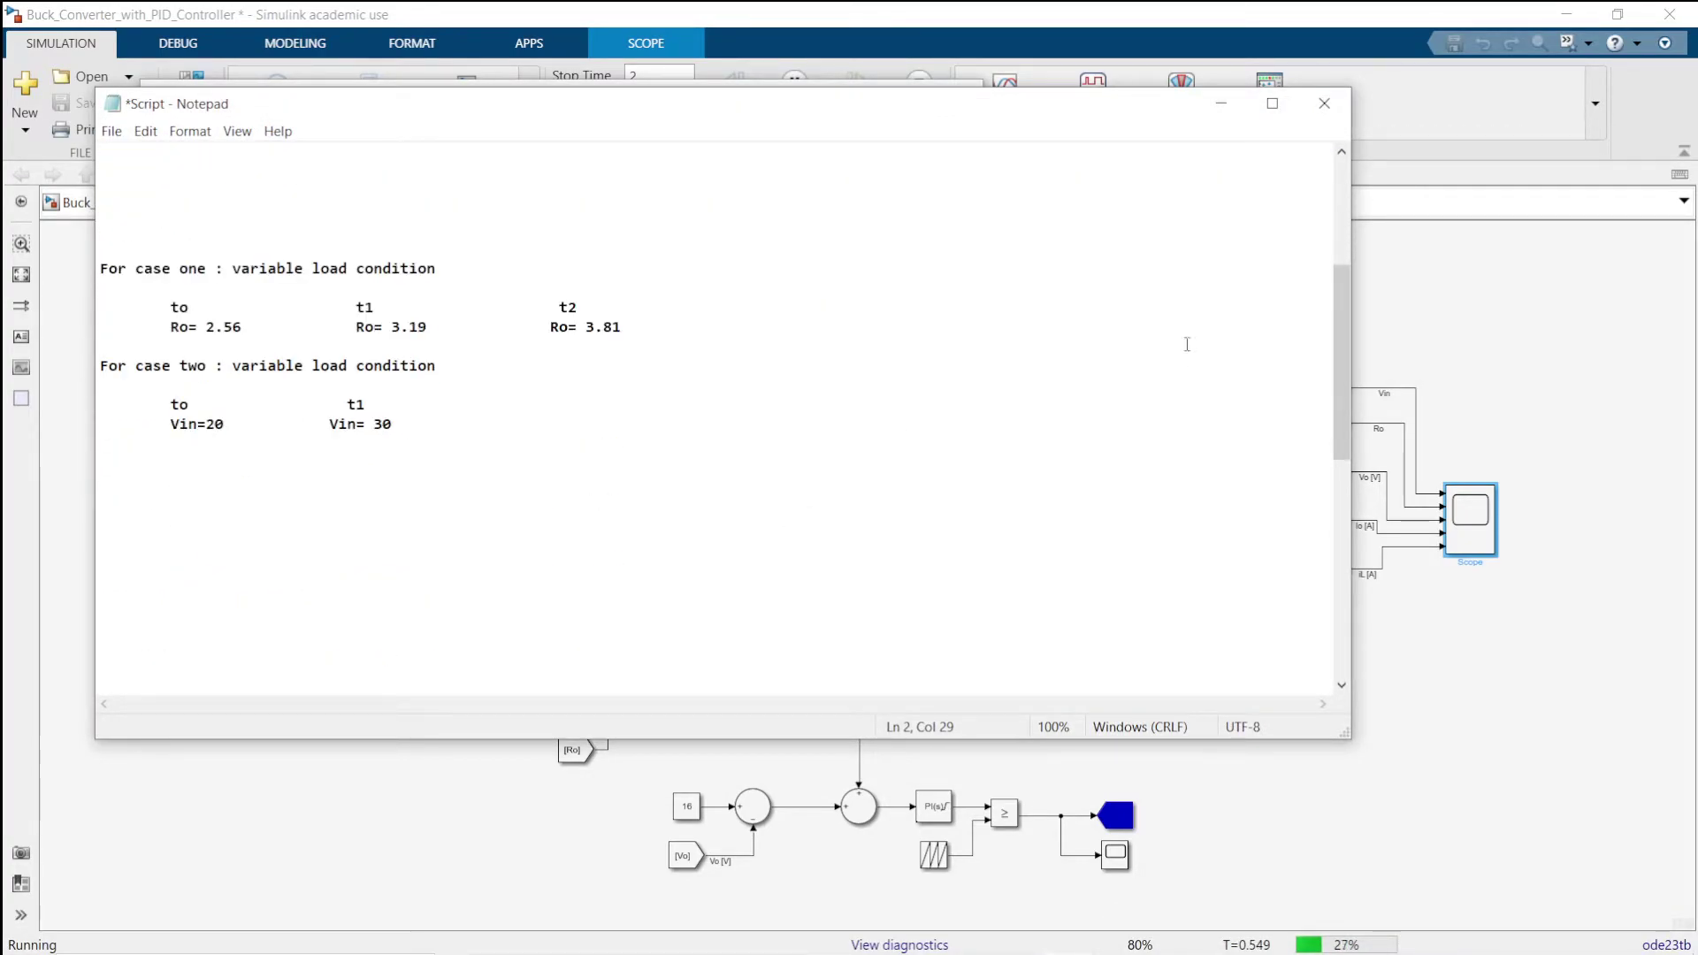
drag(1350, 482, 854, 465)
drag(625, 103, 1500, 92)
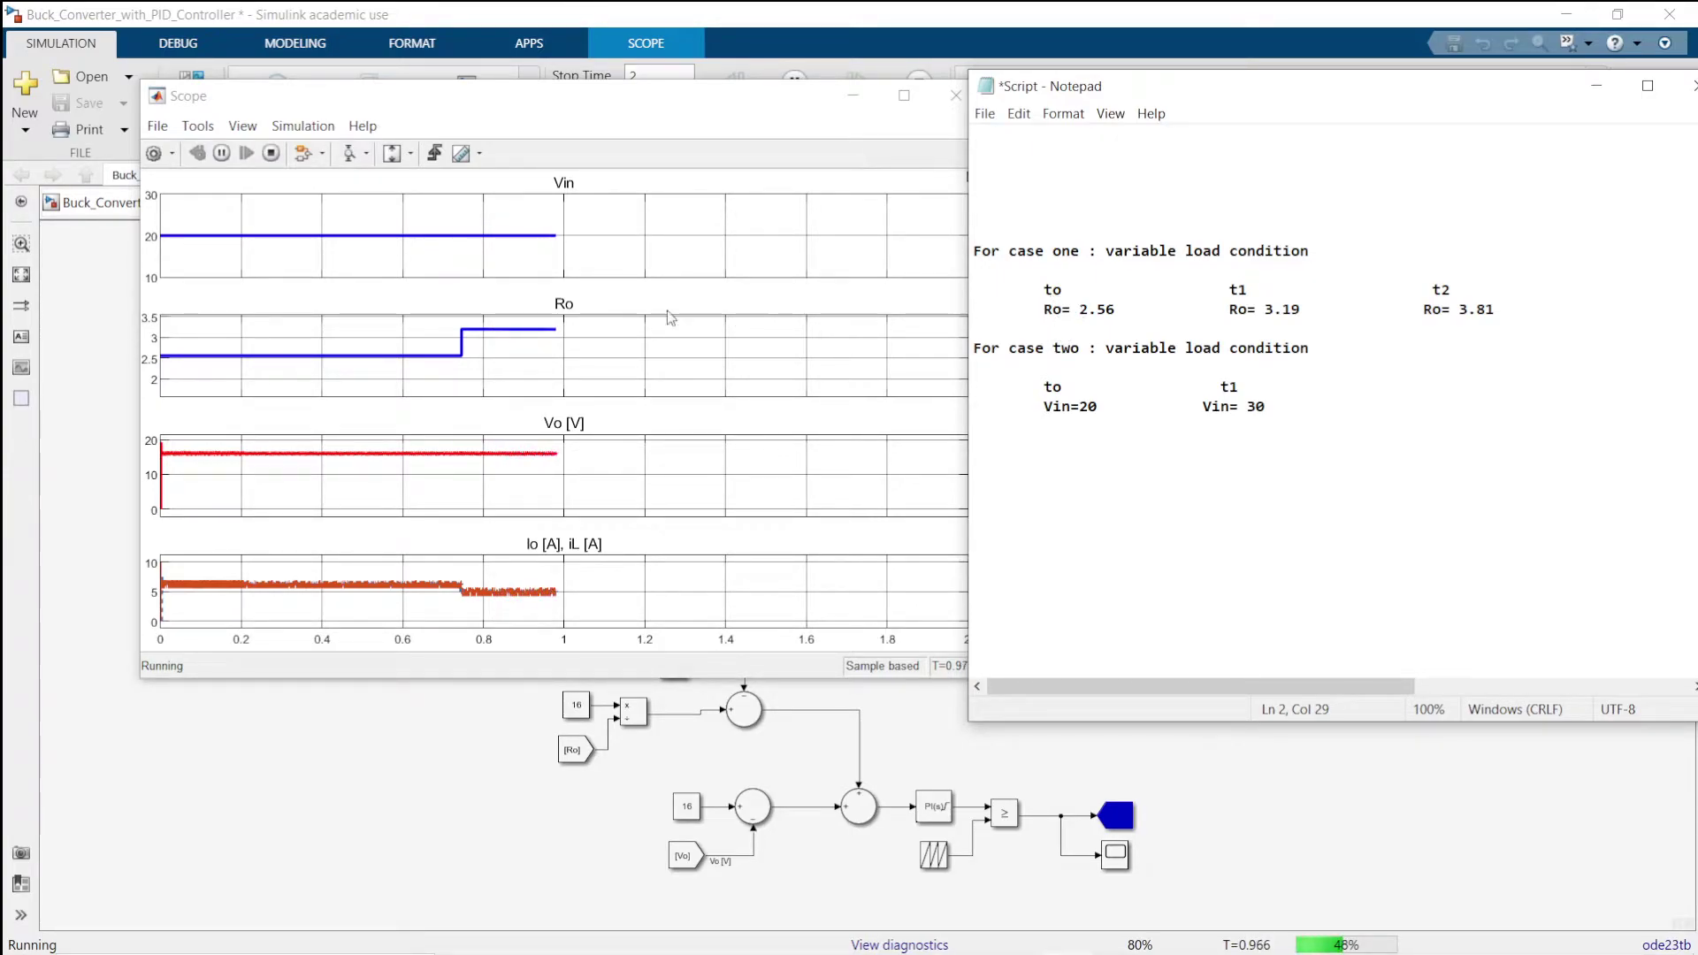
Compare the case one load resistances in the notes with the Ro trace and check the output voltage trace in the Scope.
drag(1081, 310, 1116, 308)
click(1110, 310)
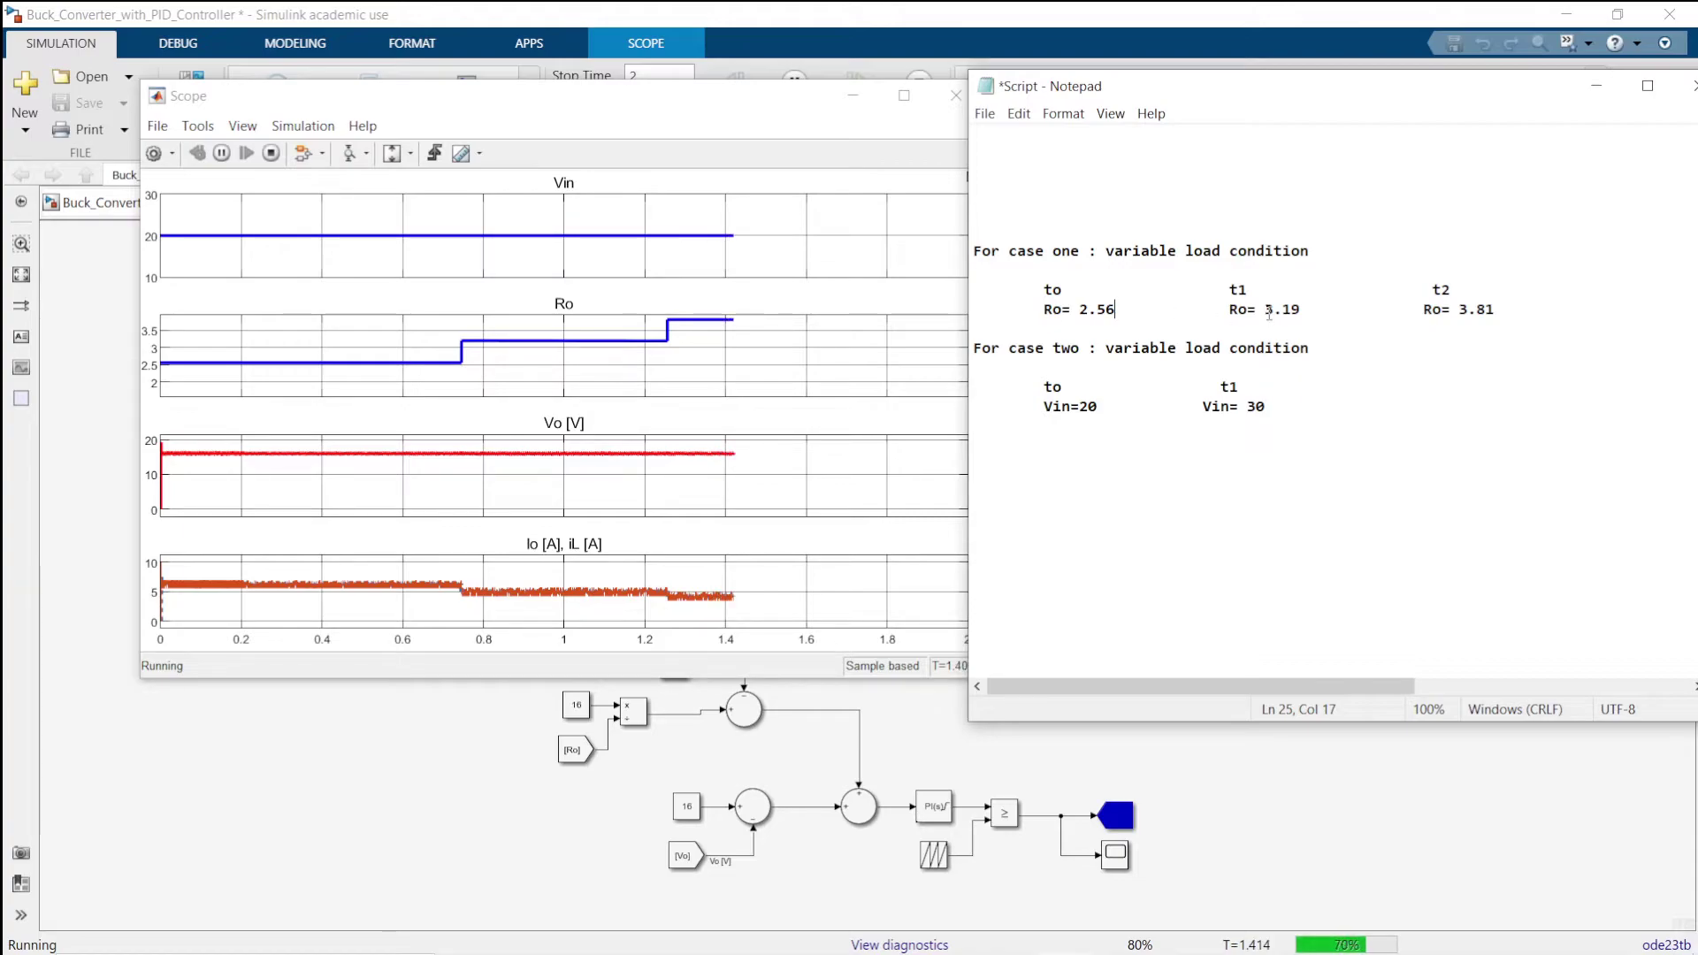
drag(1266, 311, 1309, 310)
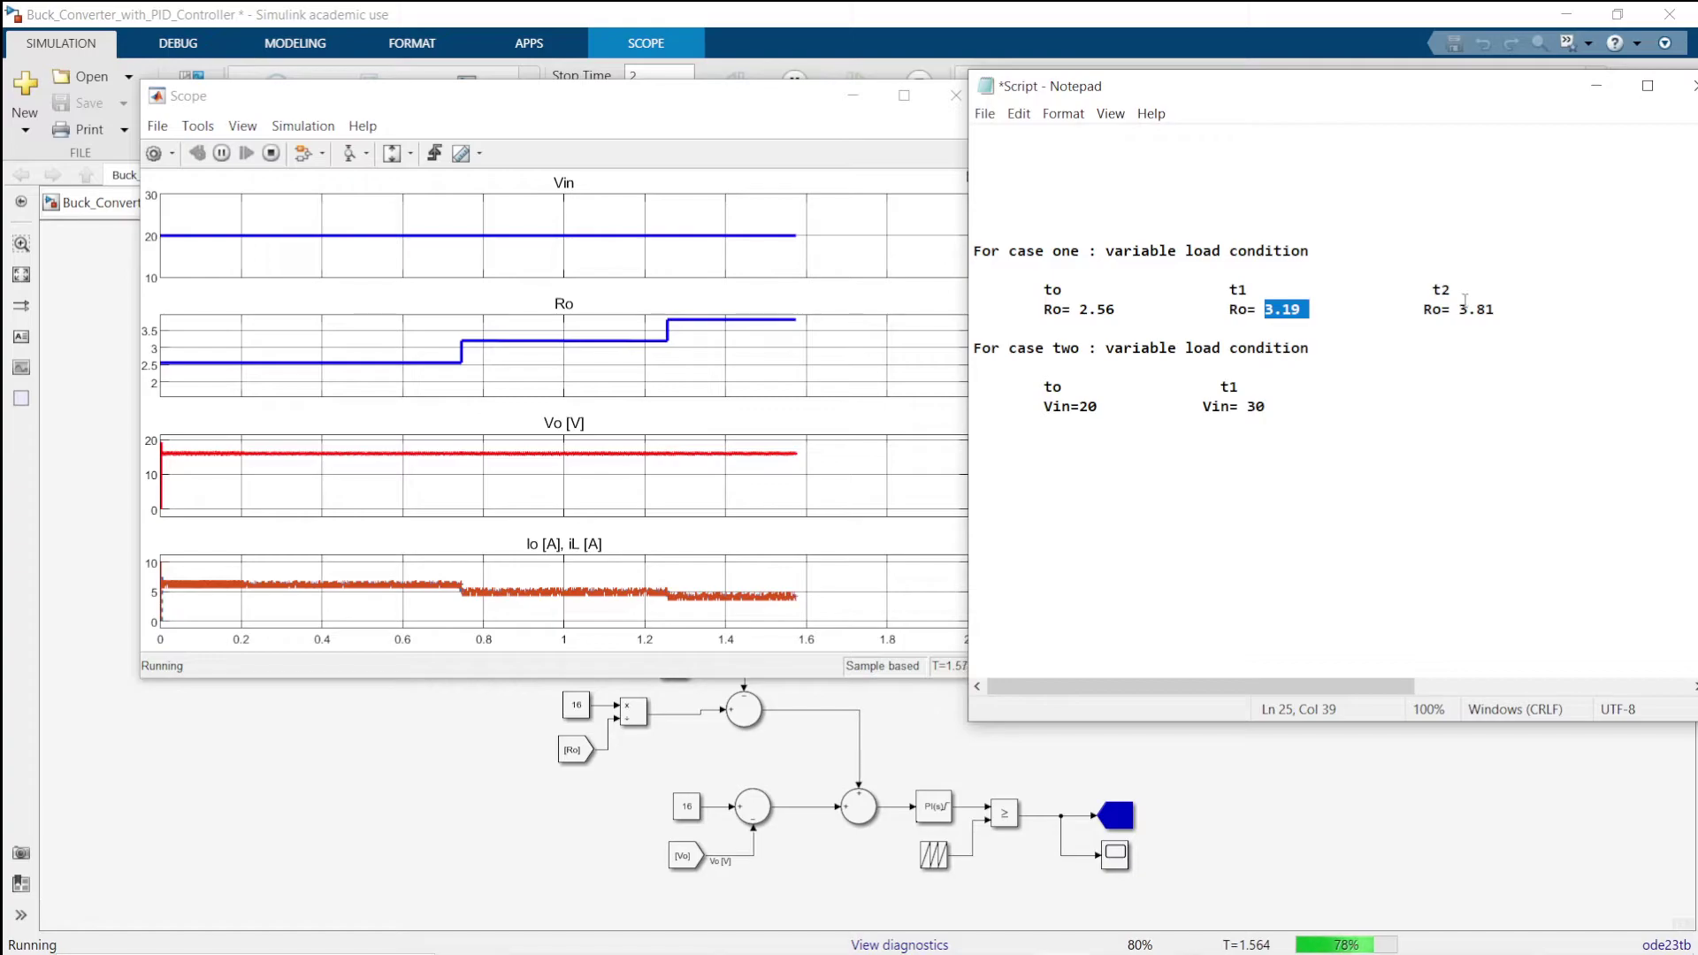
click(670, 331)
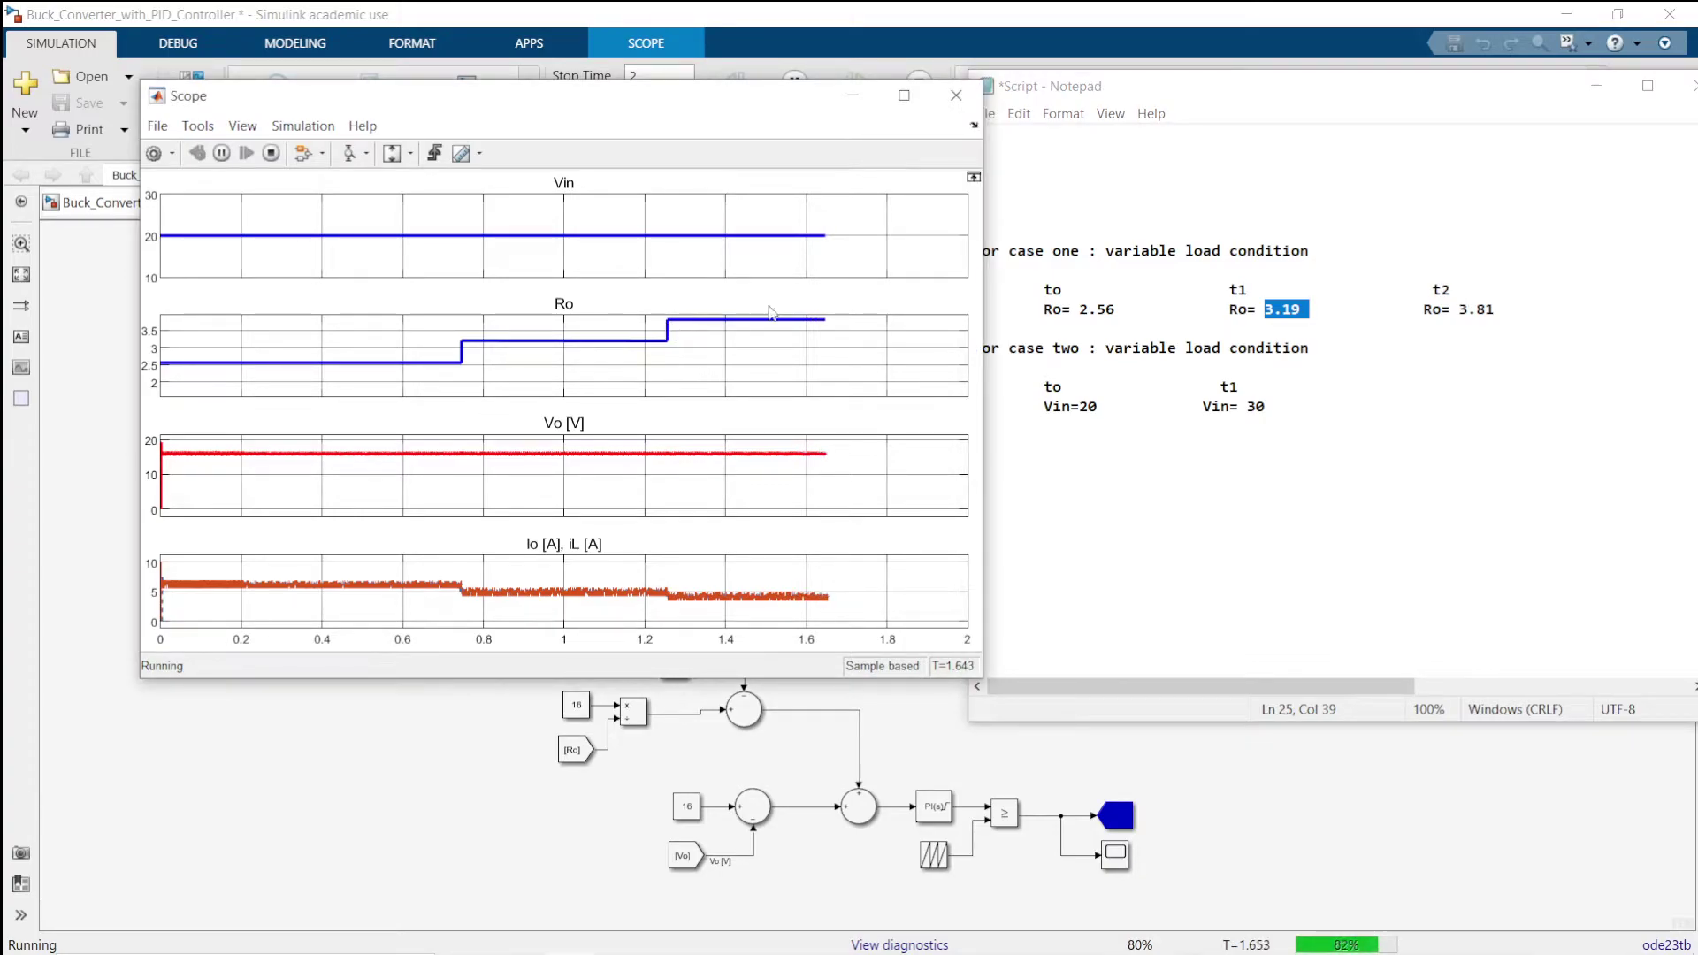
drag(1459, 310, 1501, 310)
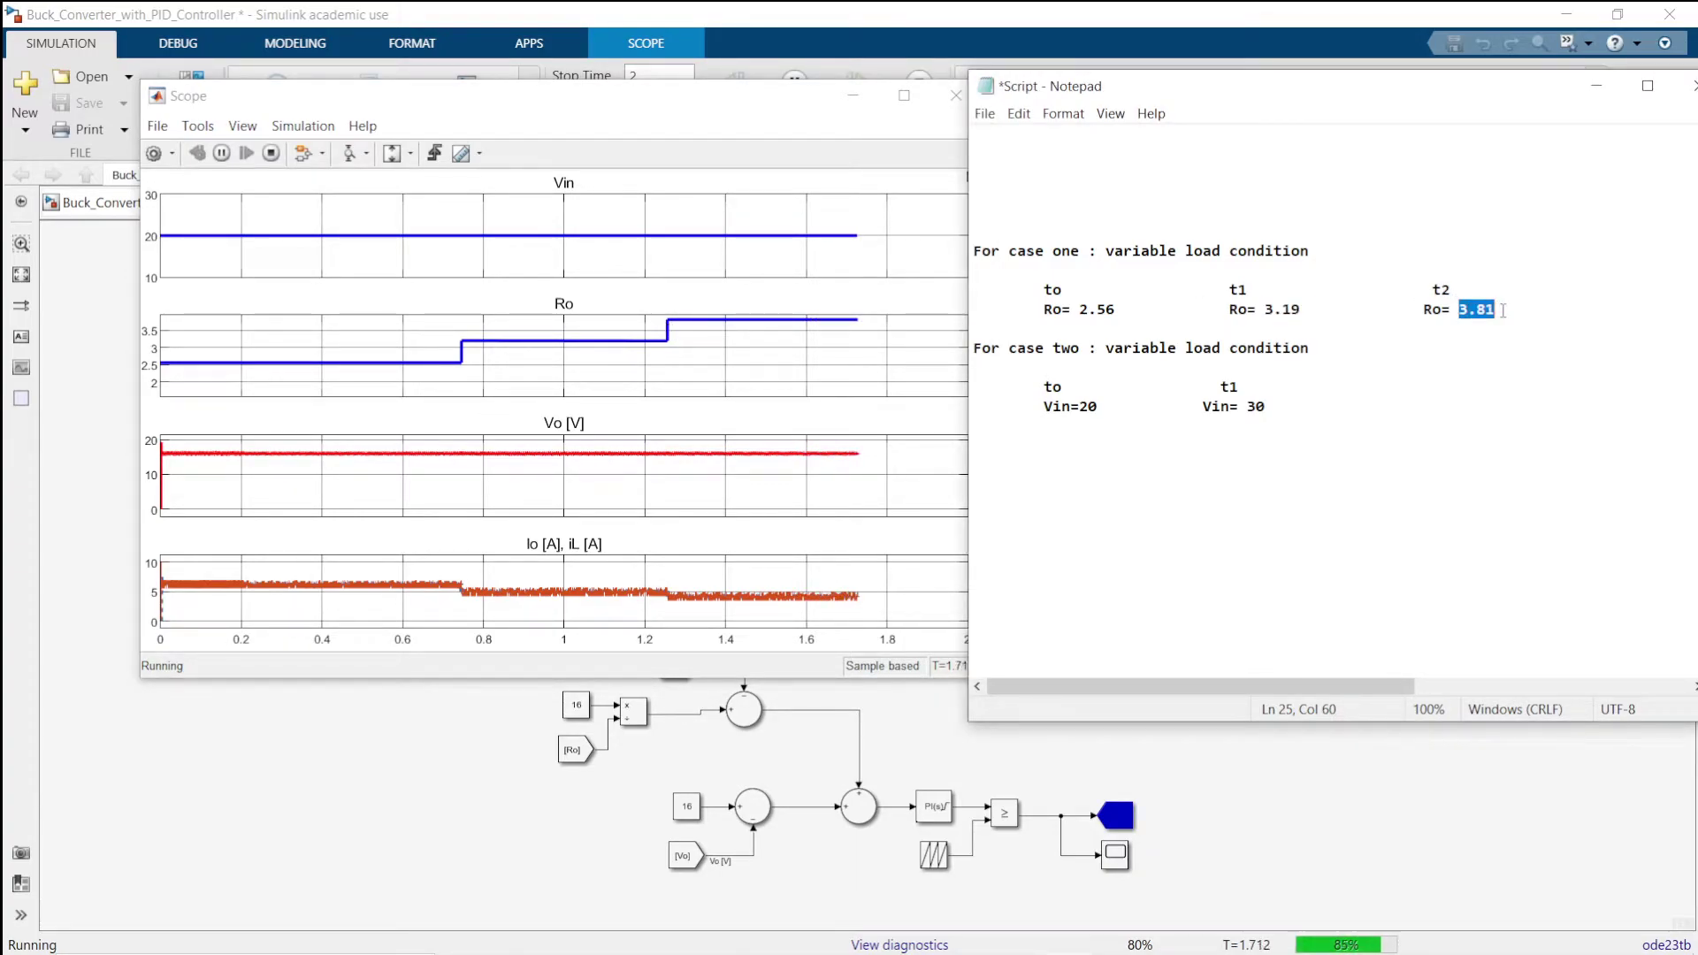
drag(1504, 309, 982, 303)
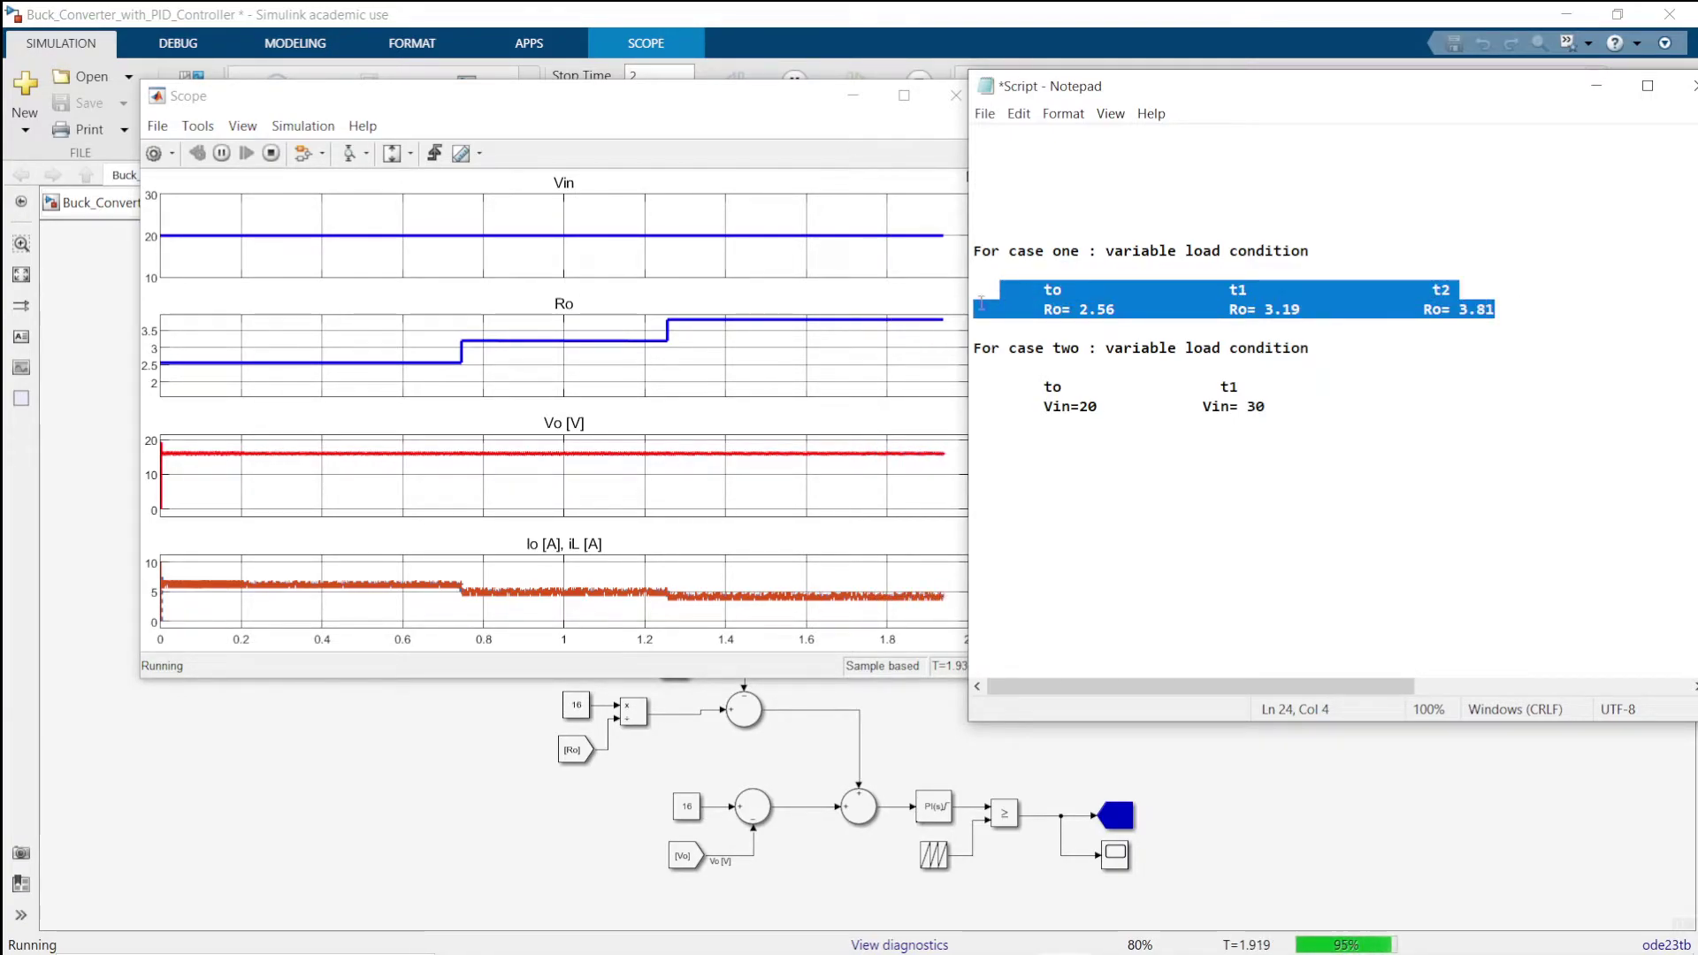
click(607, 449)
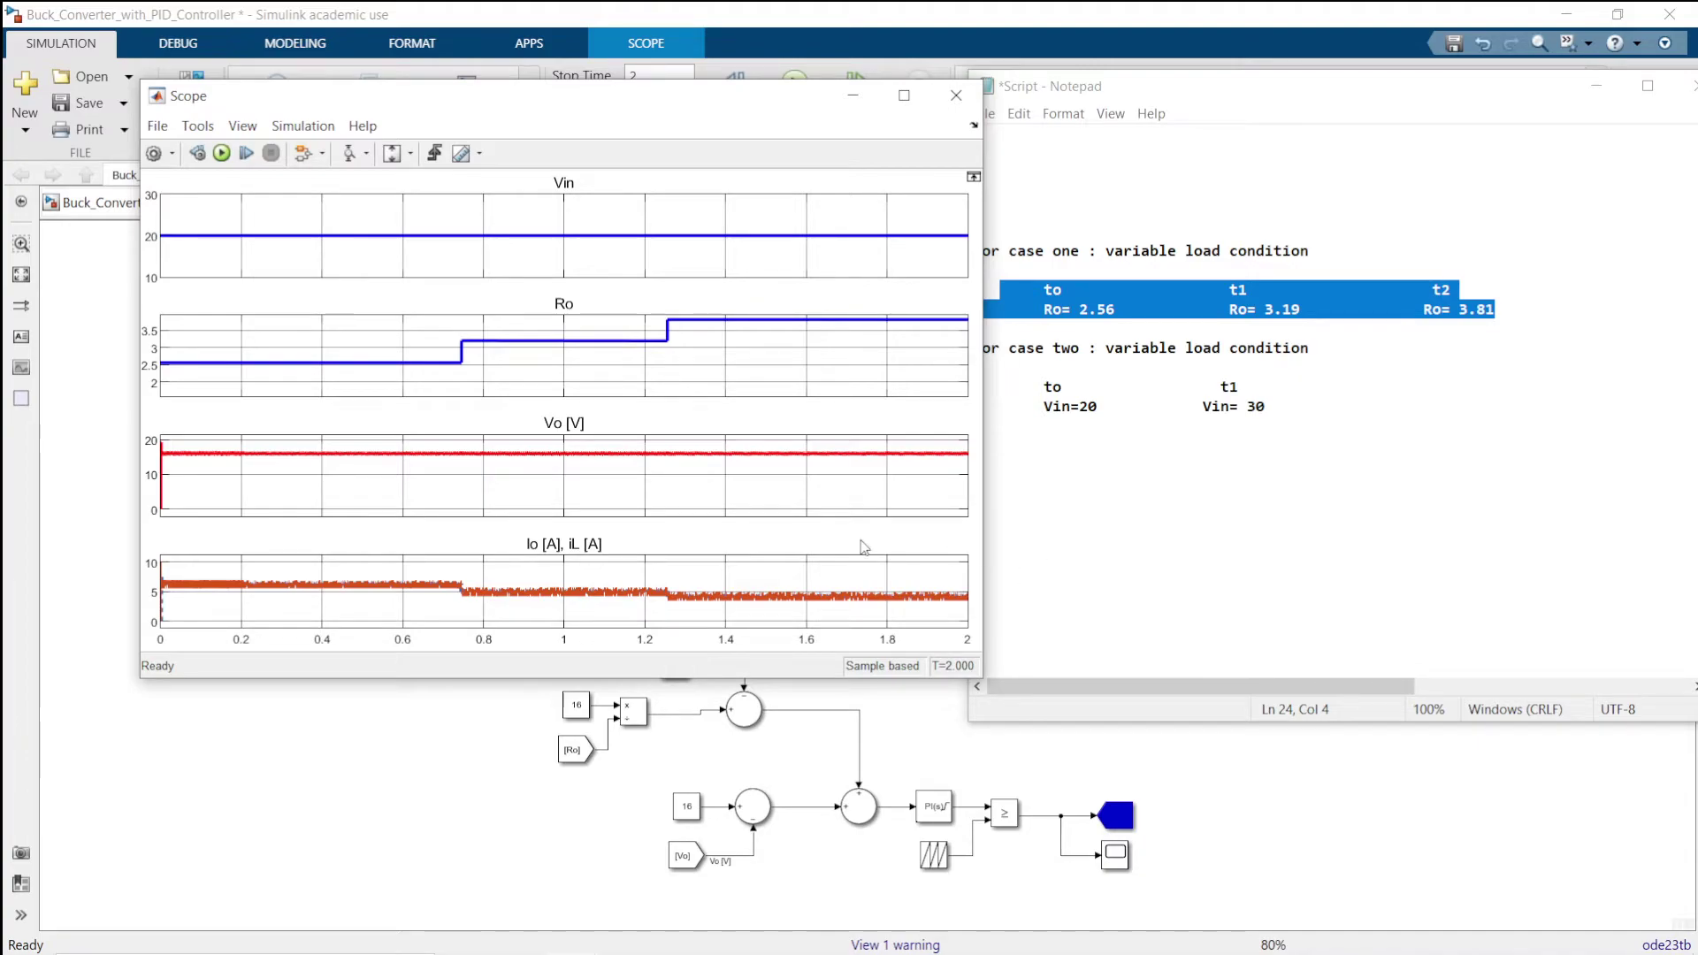
Correct the case two heading in the Script notes to read "variable input condition".
click(1088, 530)
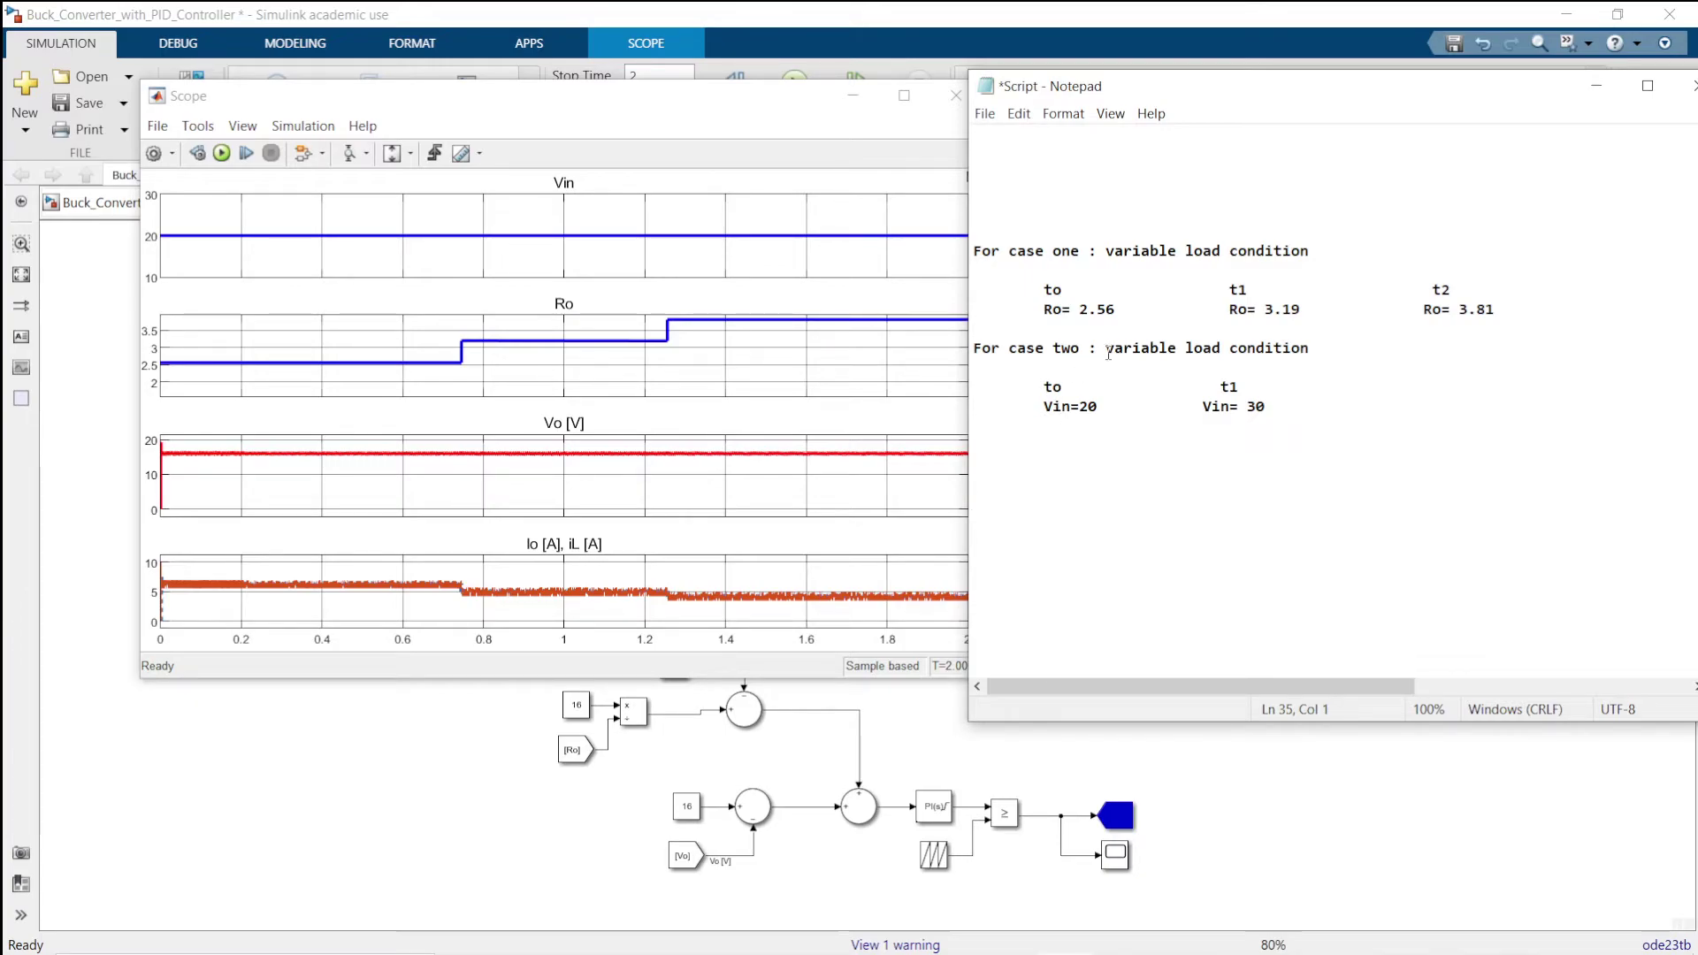
drag(1107, 348, 1215, 352)
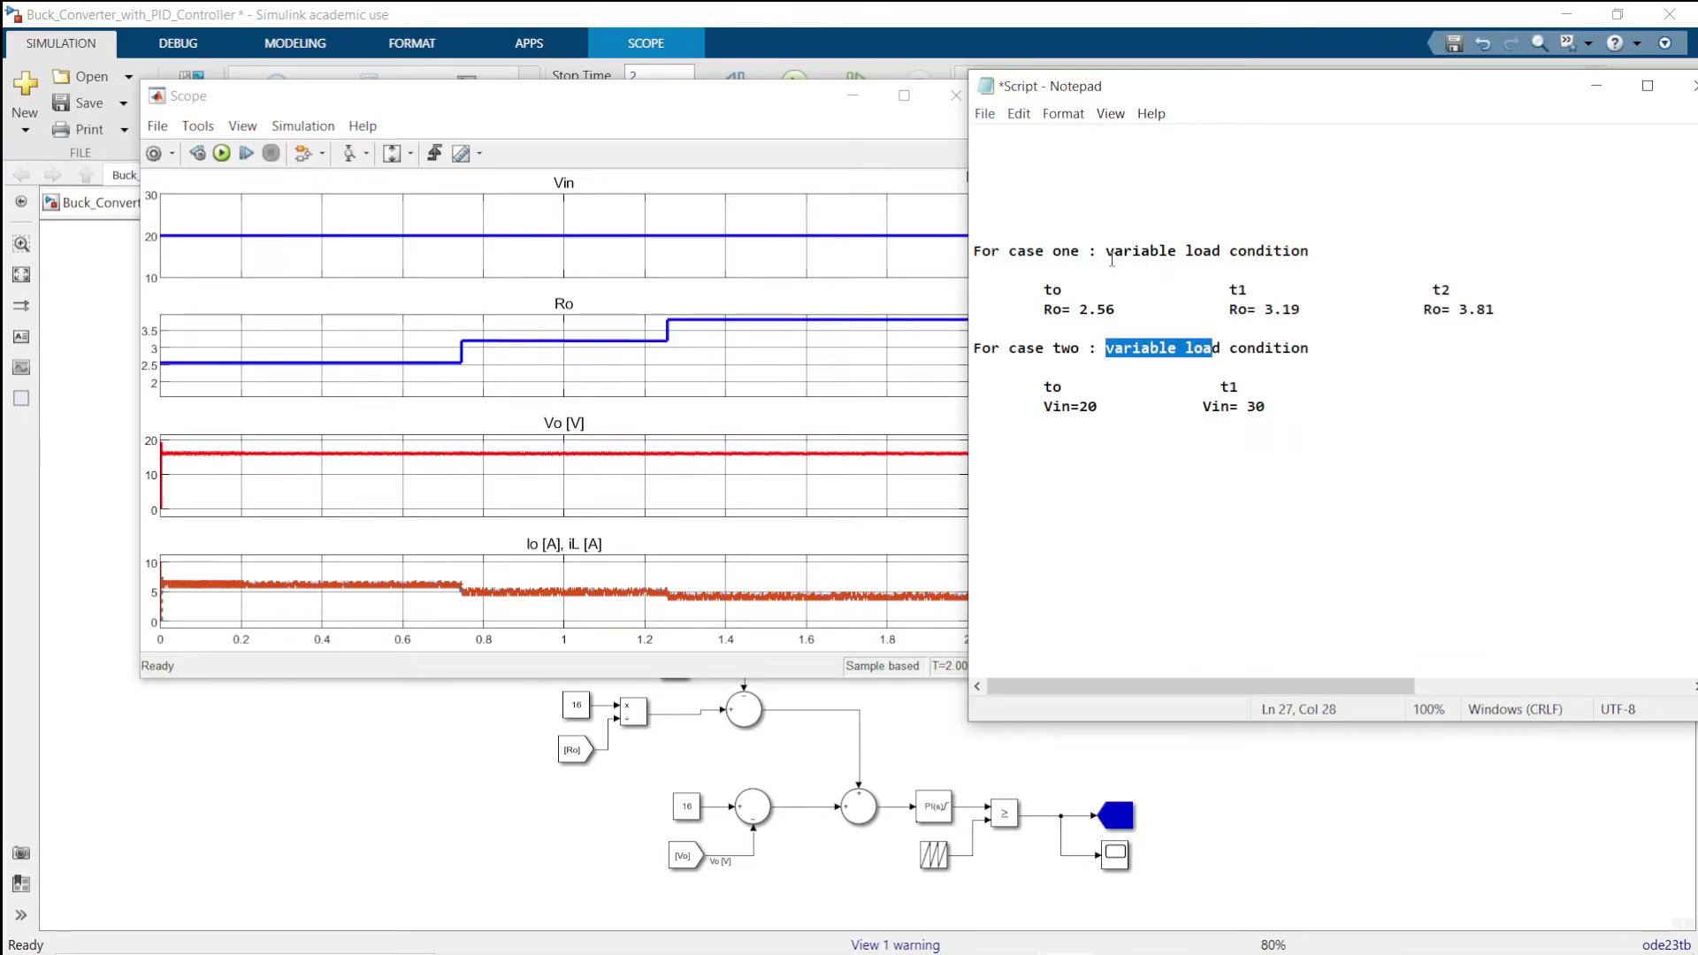
click(1113, 348)
click(1220, 349)
key(BackSpace)
key(BackSpace)
key(BackSpace)
key(BackSpace)
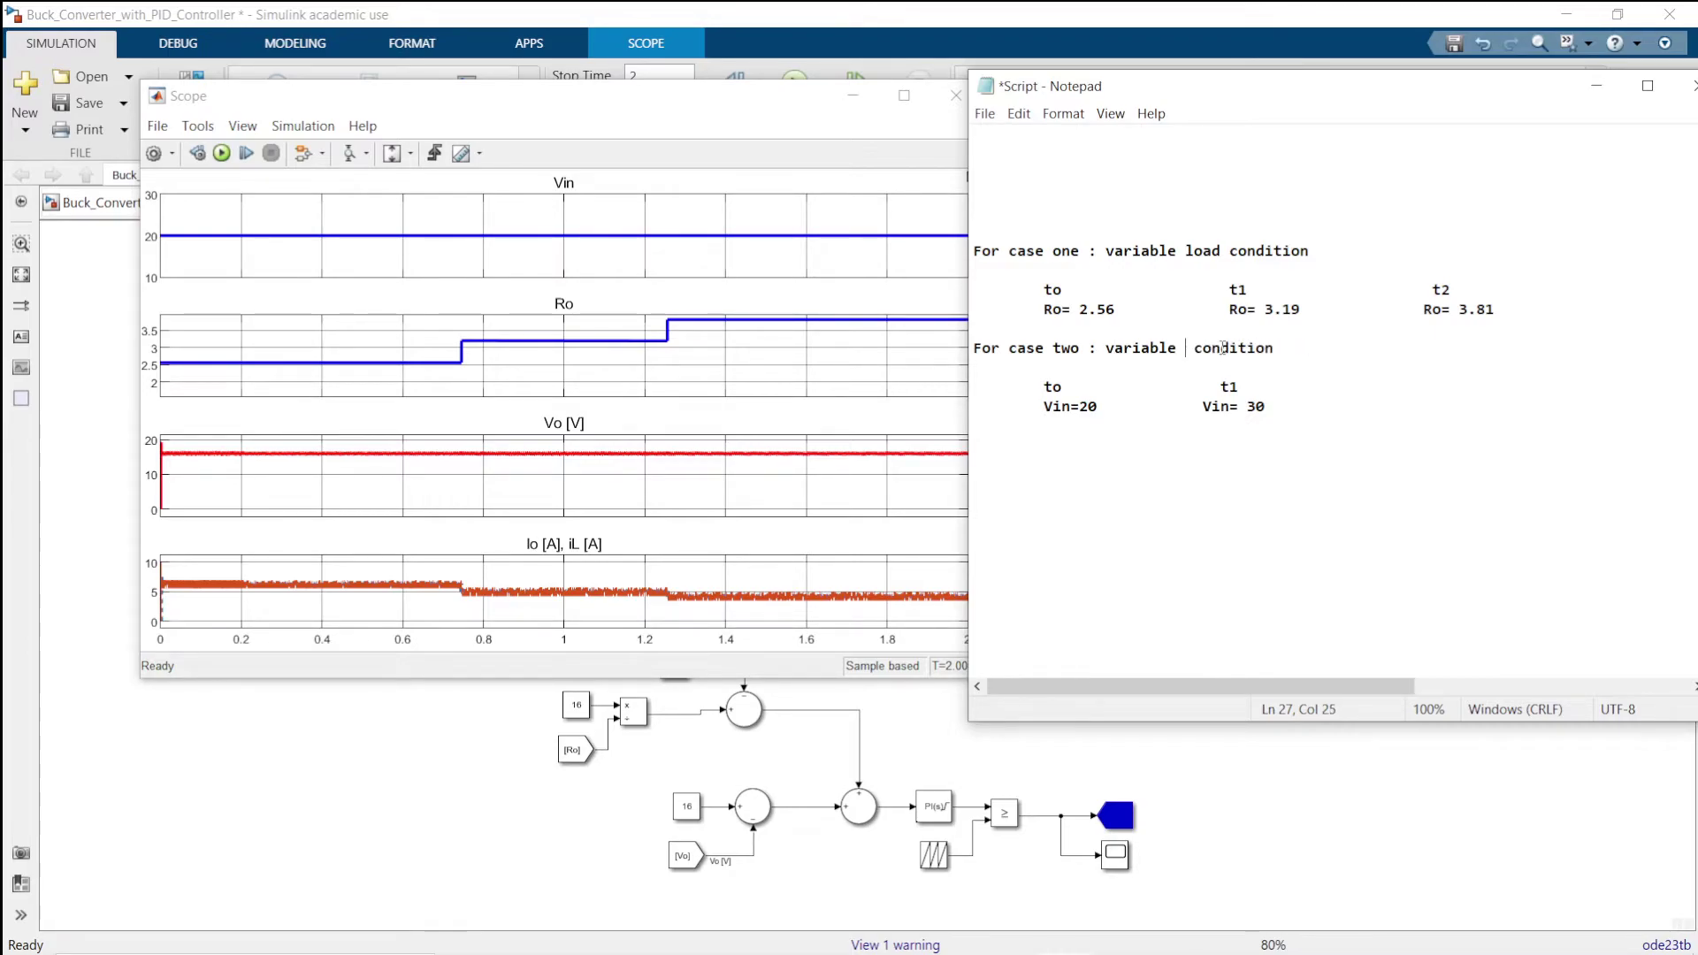
text(input)
Return to the Simulink model, open the Signal Builder driving the load resistance and lower its segments to an almost flat line at about 2.6.
click(861, 539)
click(555, 833)
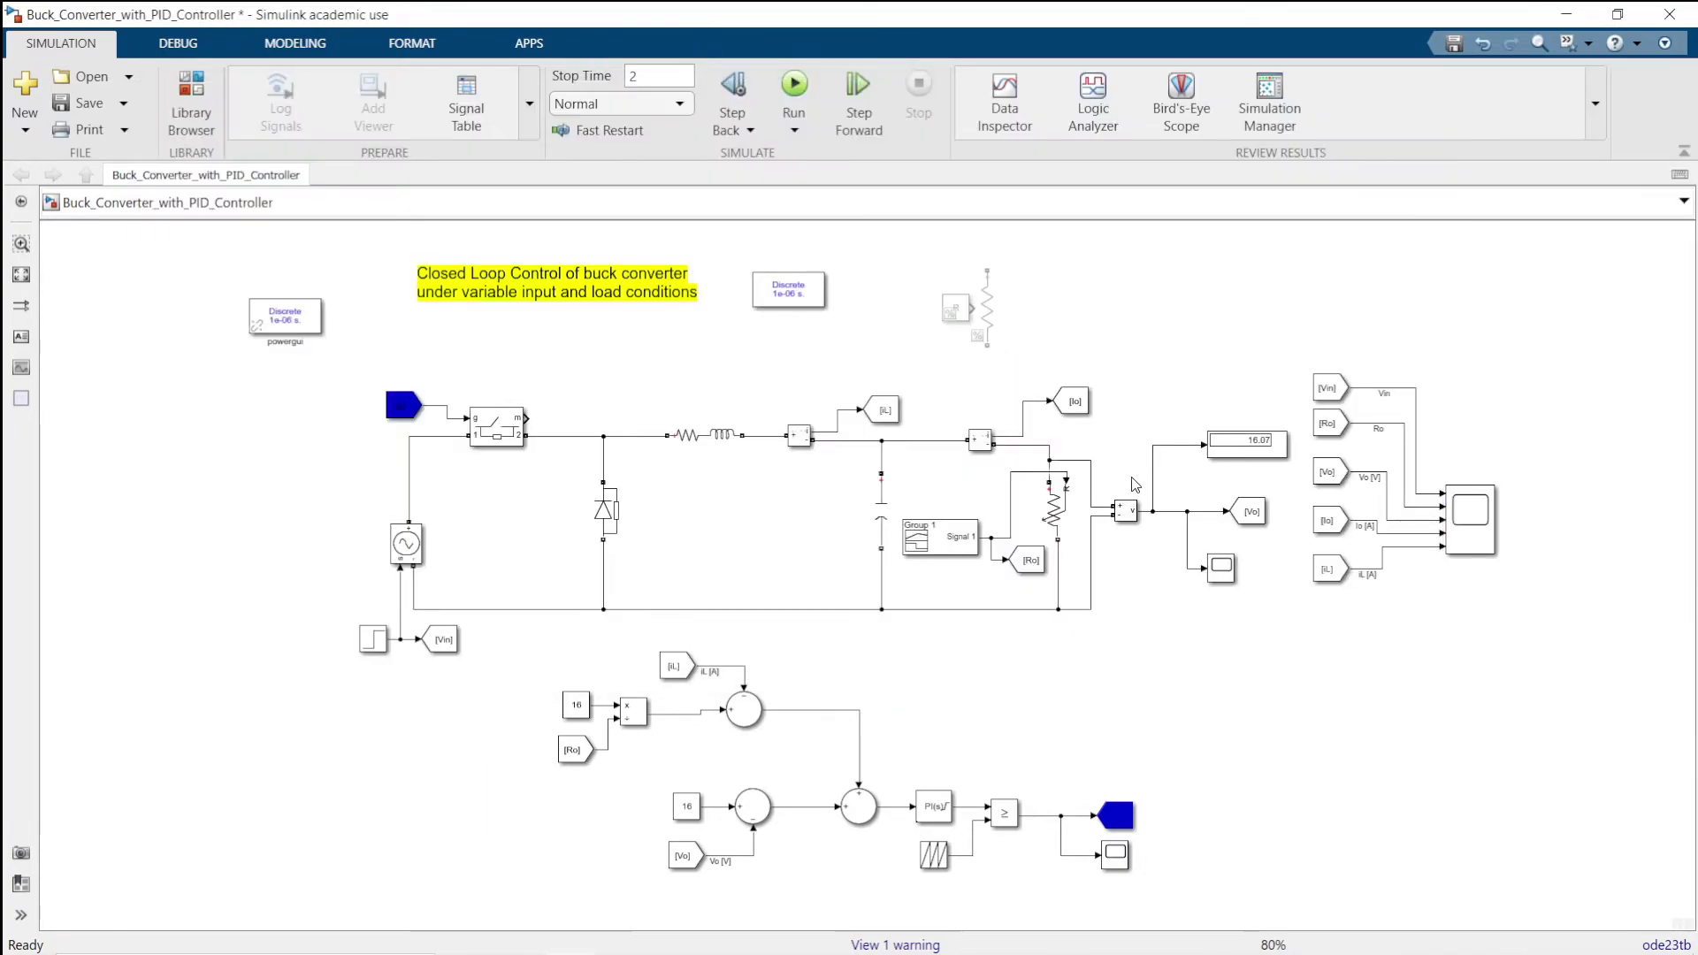
double_click(937, 541)
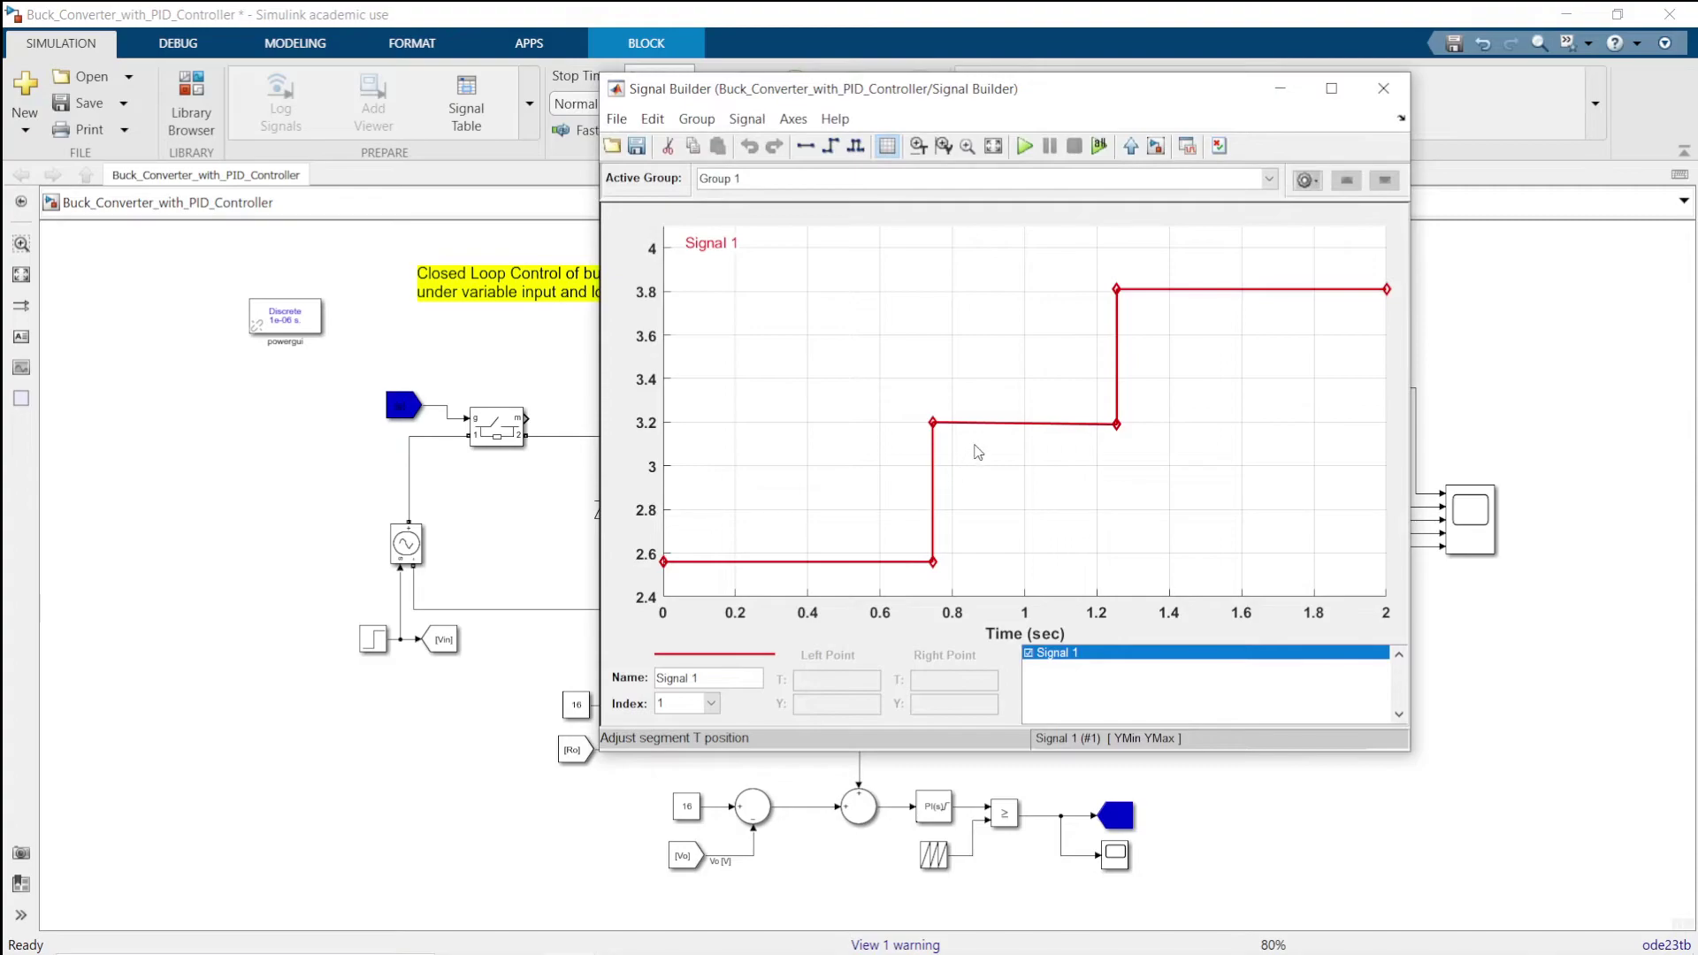
drag(840, 562, 840, 555)
drag(987, 434, 1006, 556)
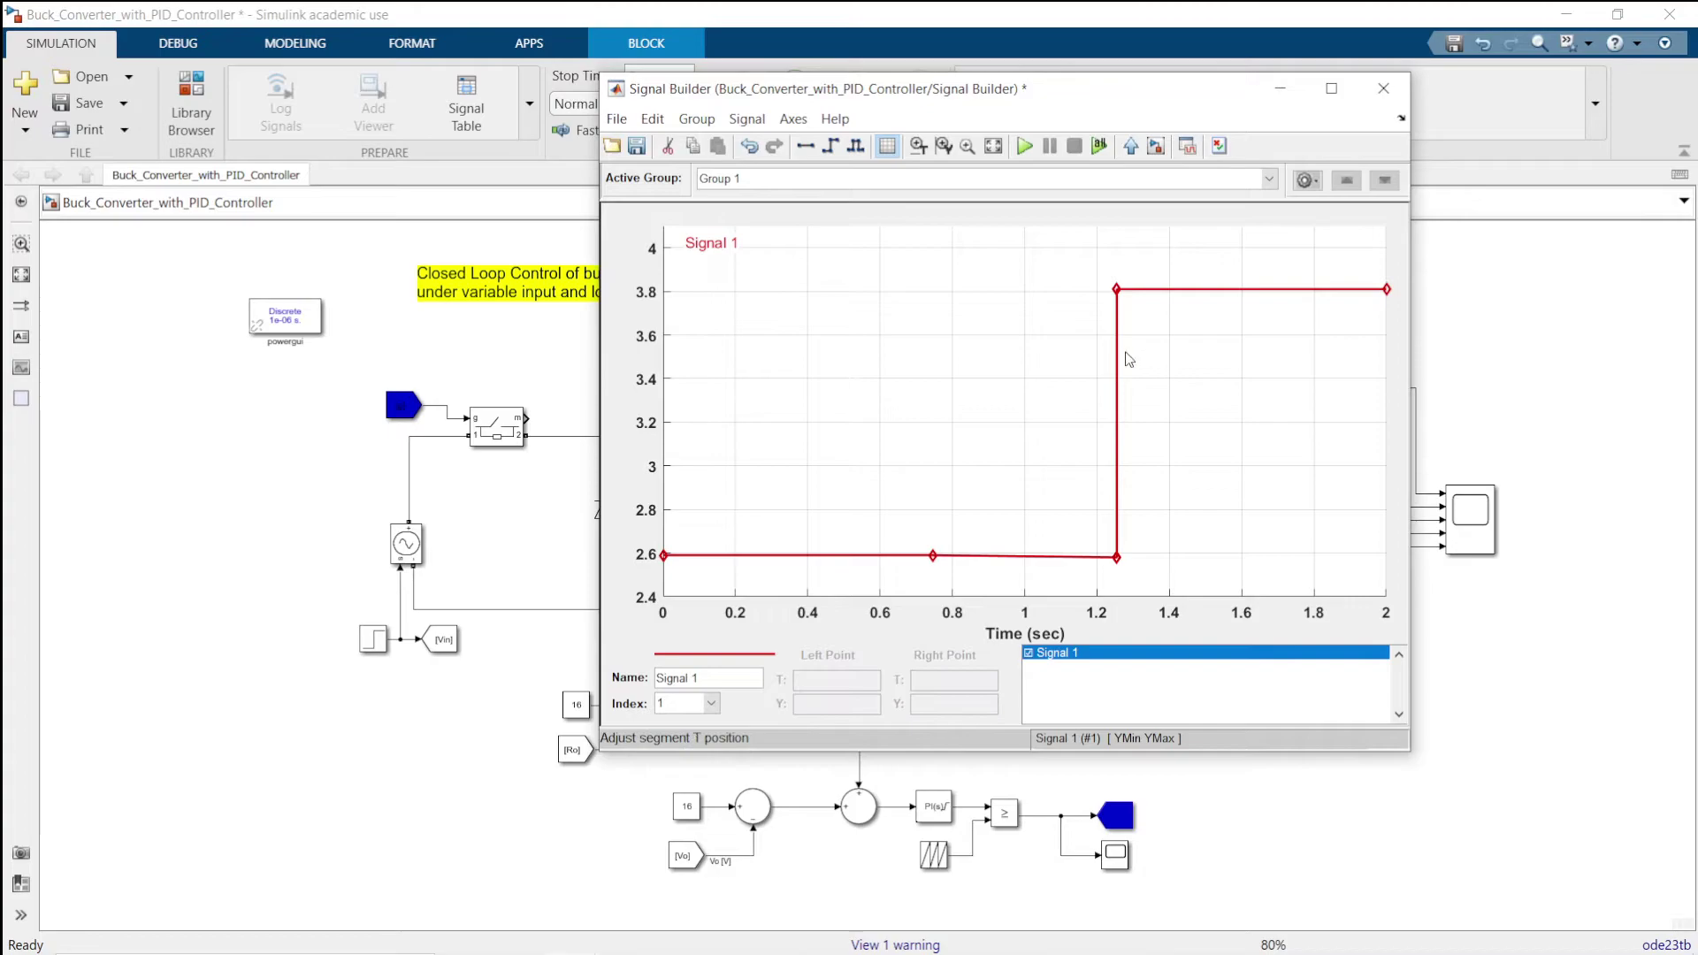
drag(1225, 291, 1242, 559)
click(1240, 502)
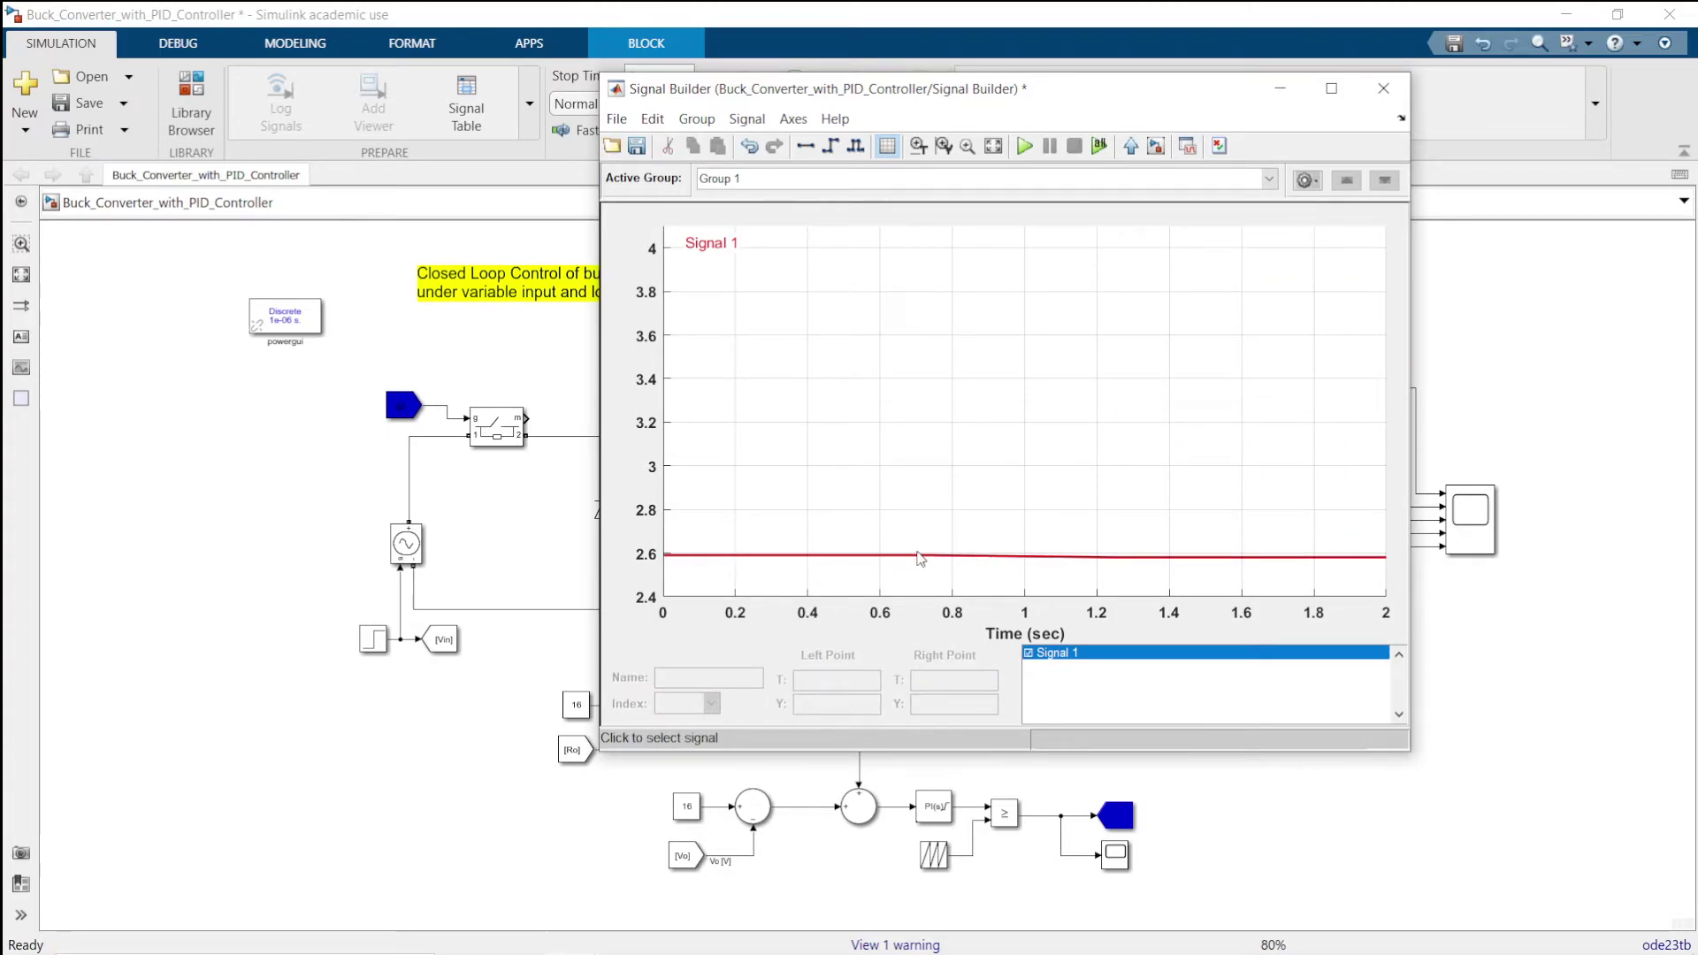
Check the points of the flattened signal and set the Y value of the point at T = 1.255 to 2.59.
click(1098, 560)
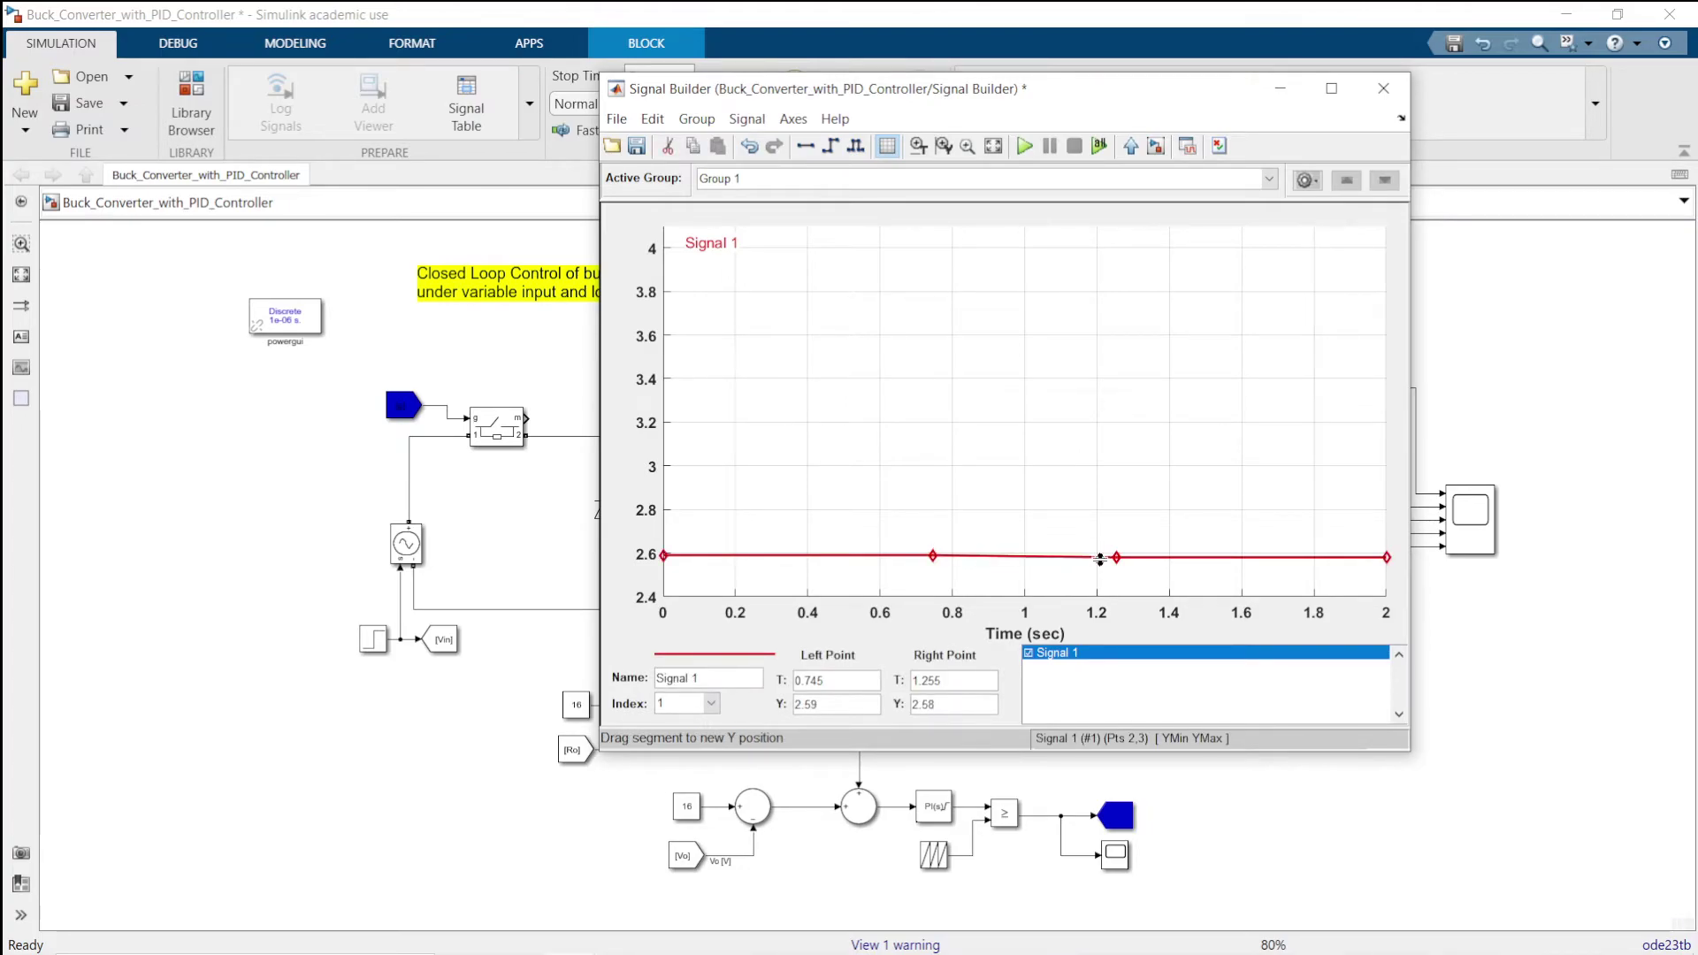
click(1026, 583)
click(1026, 584)
click(971, 554)
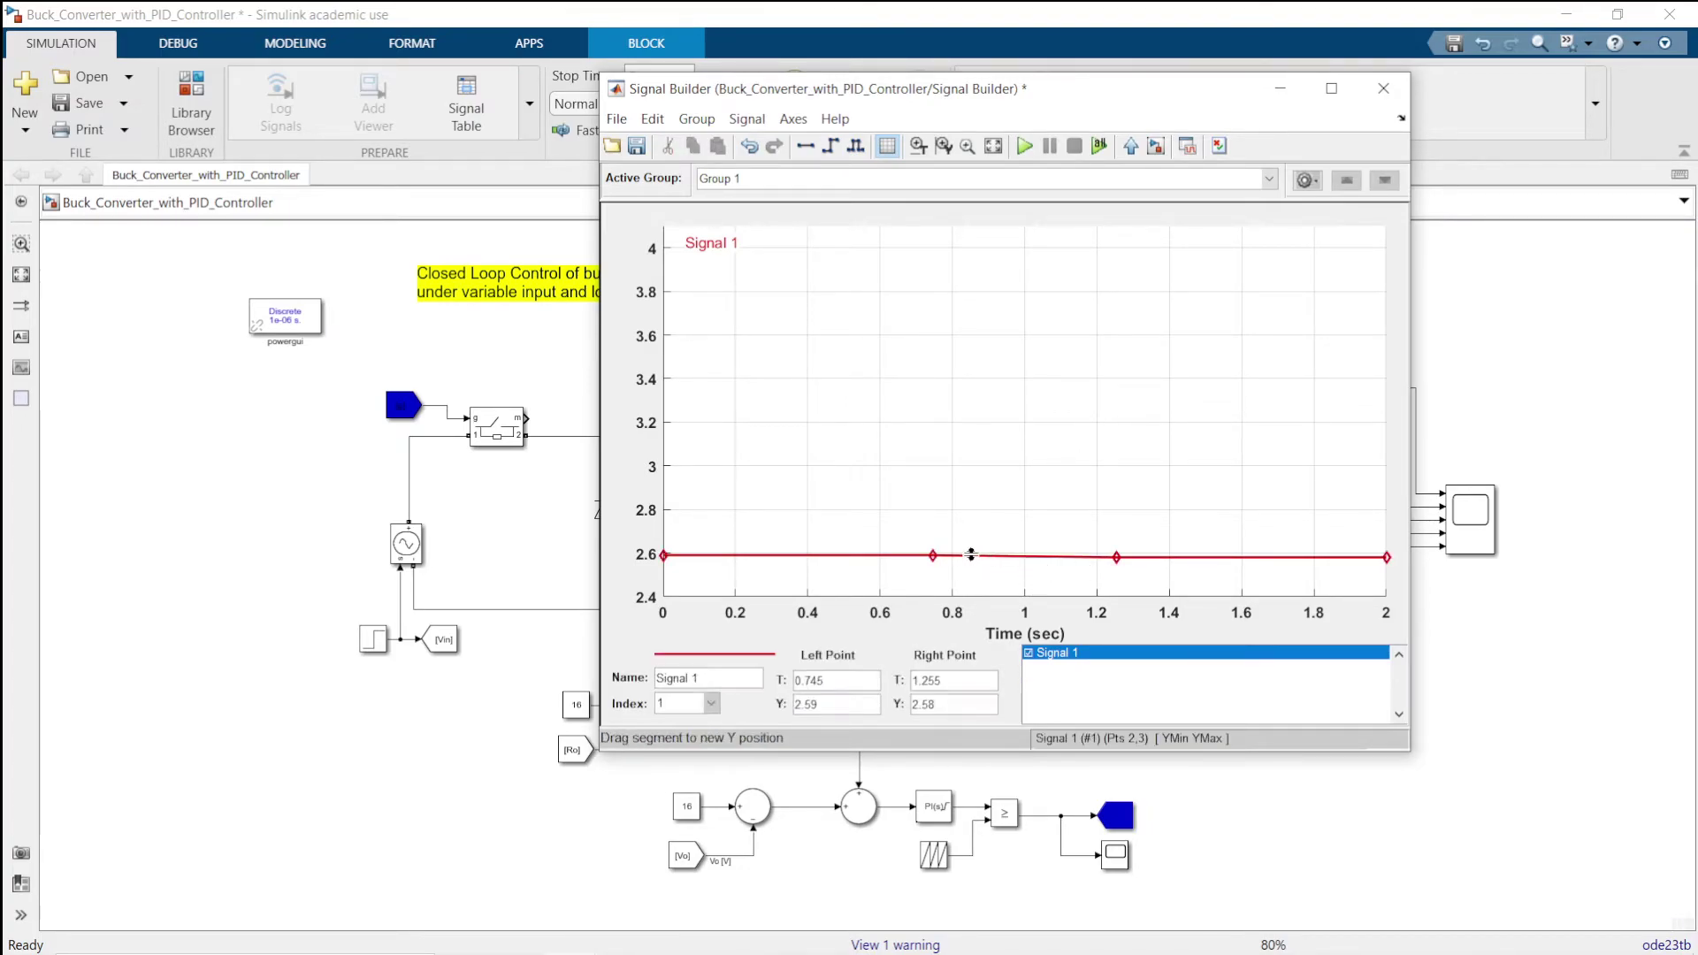
click(666, 554)
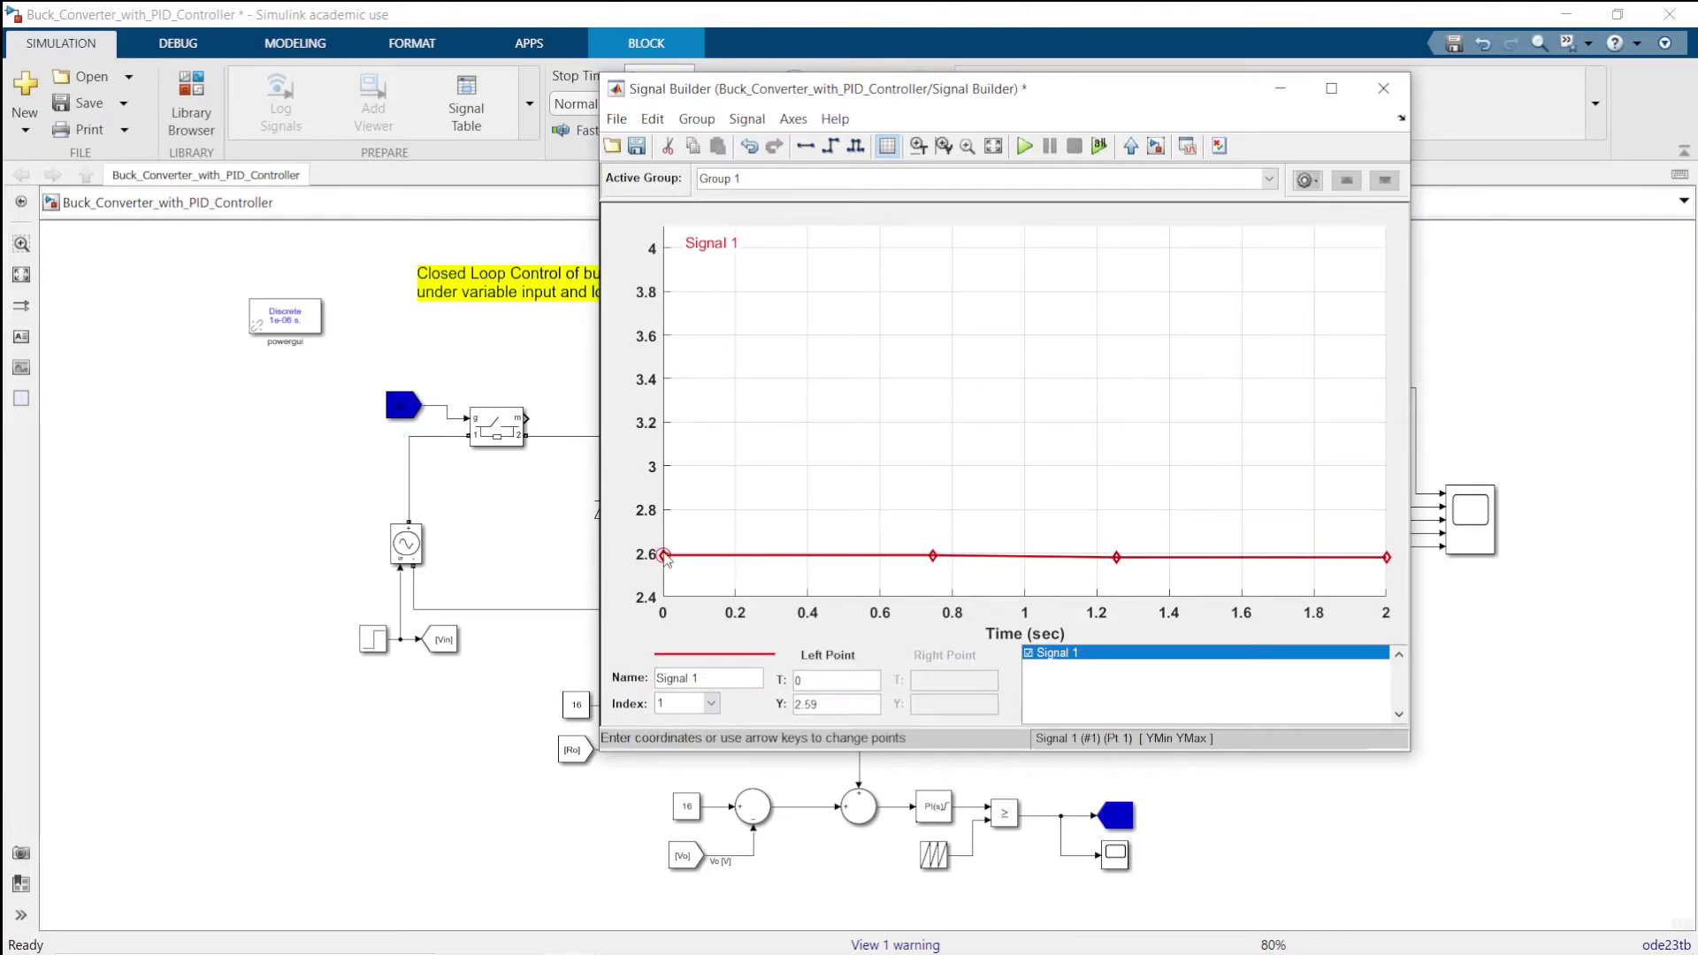
drag(820, 704, 795, 704)
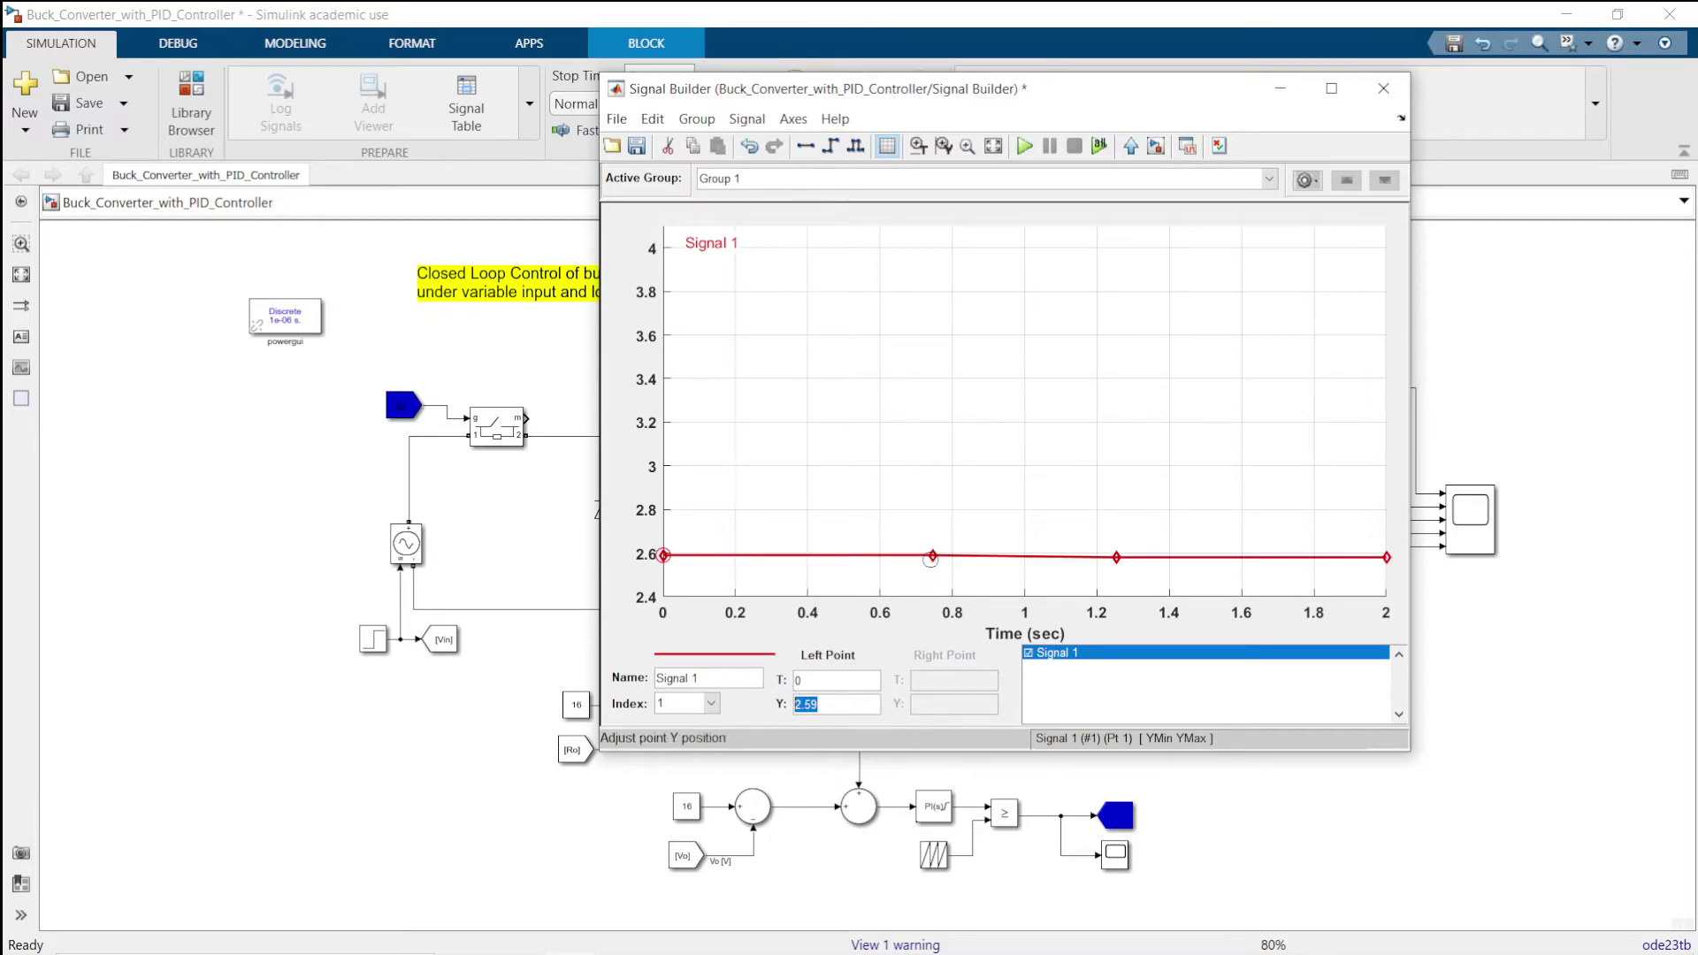
click(936, 562)
click(934, 557)
click(1116, 558)
drag(840, 703, 753, 701)
text(2.59)
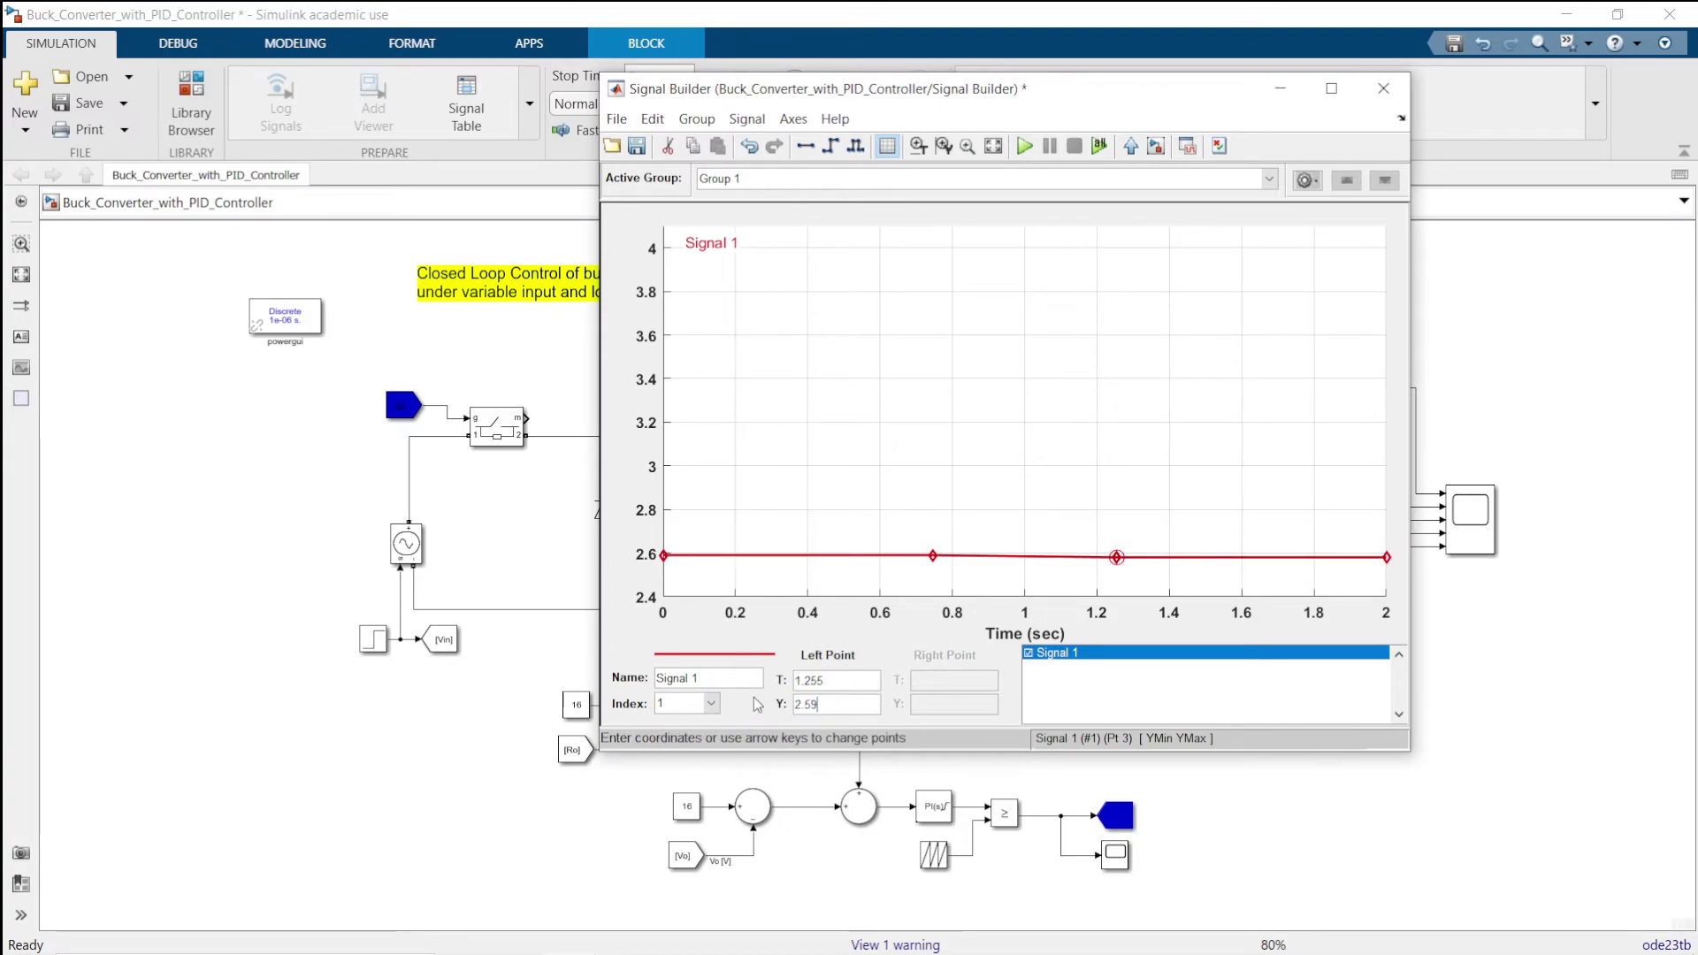
key(Return)
Set the Y value of the signal's end point at T = 2 to 2.59 and close the Signal Builder.
click(1387, 419)
drag(820, 703, 735, 705)
text(2.59)
key(Return)
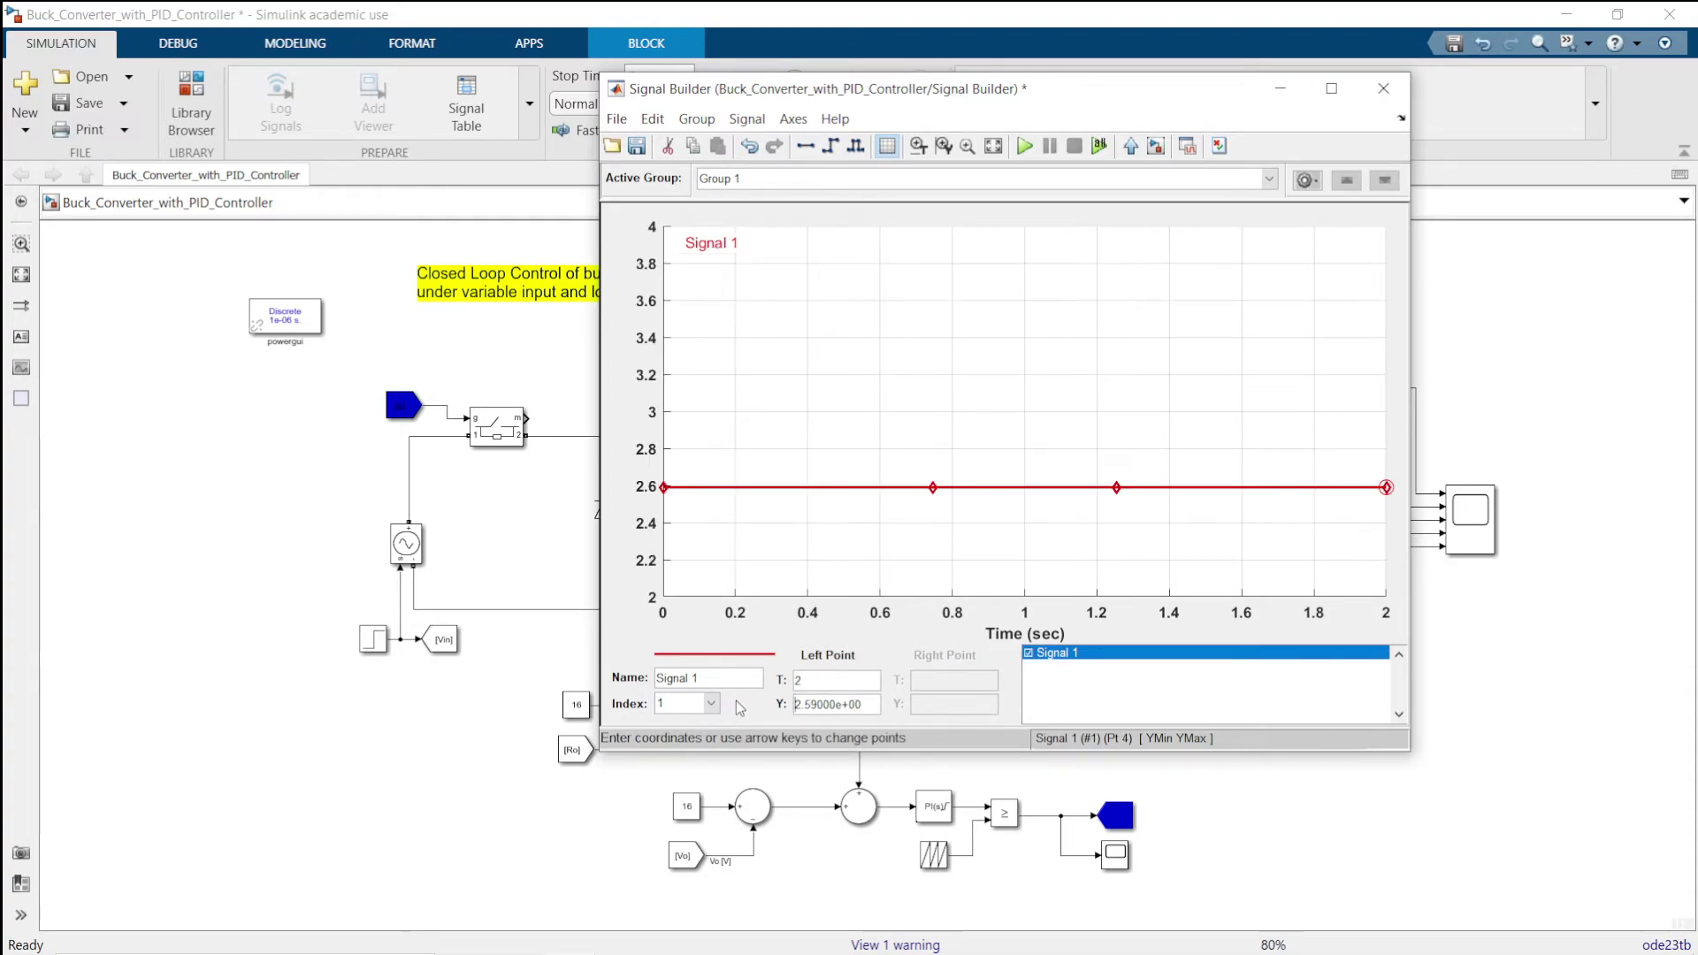
click(990, 541)
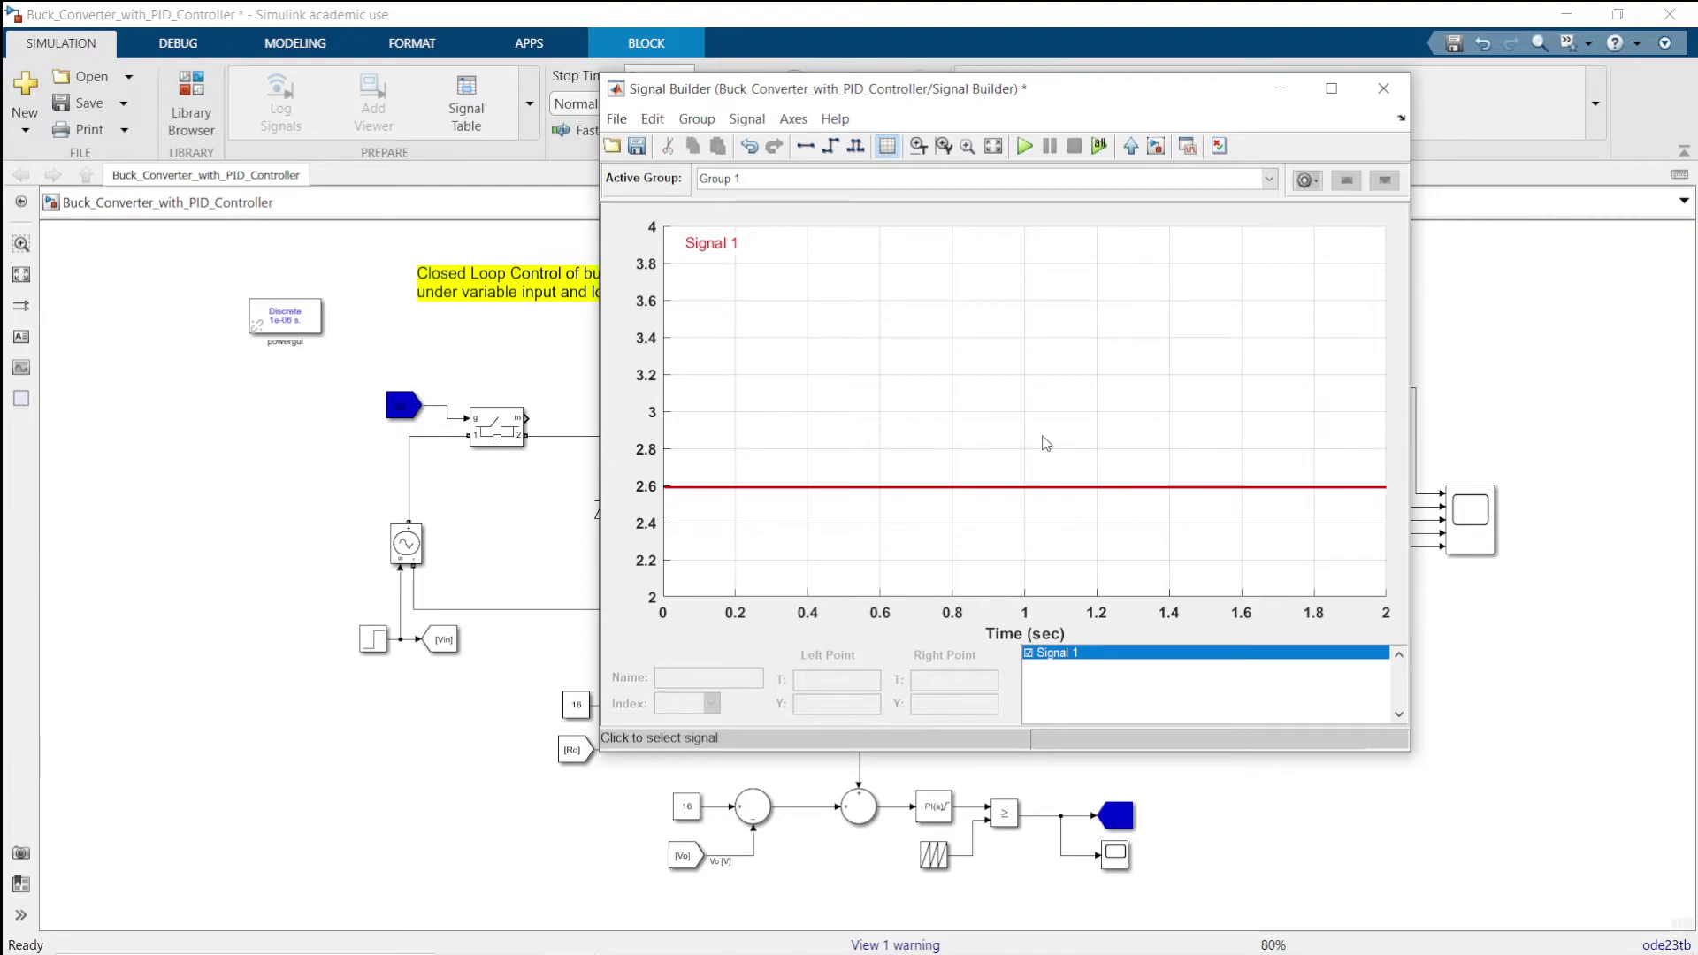
click(1385, 88)
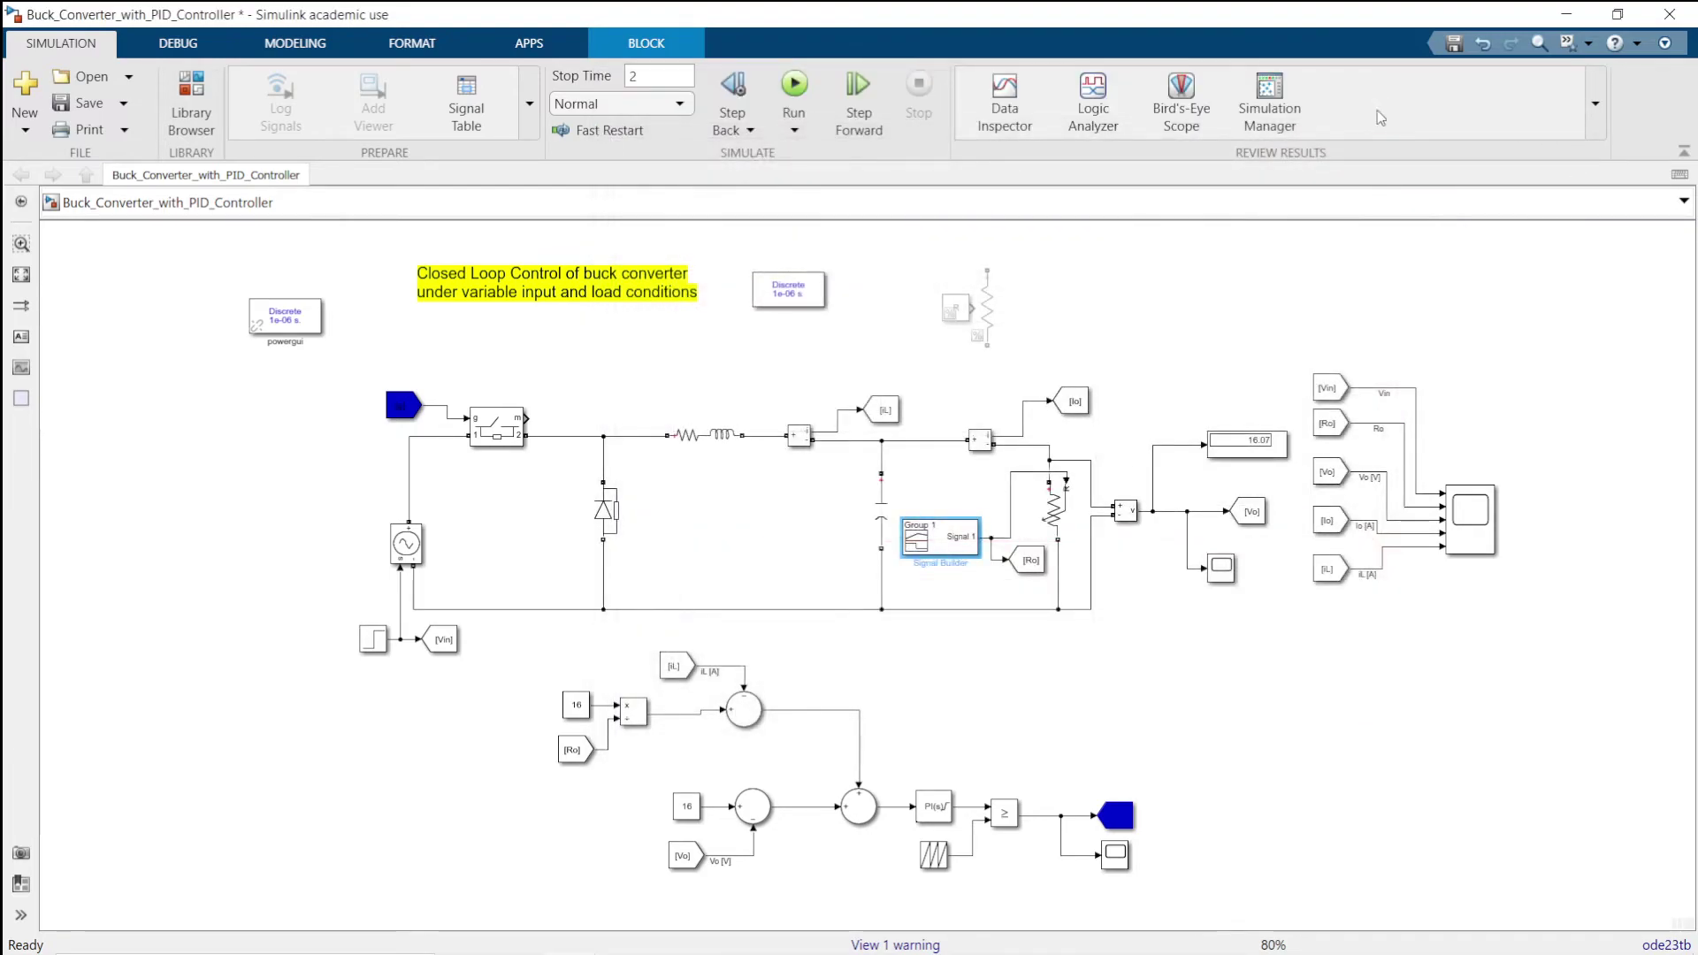
click(1088, 703)
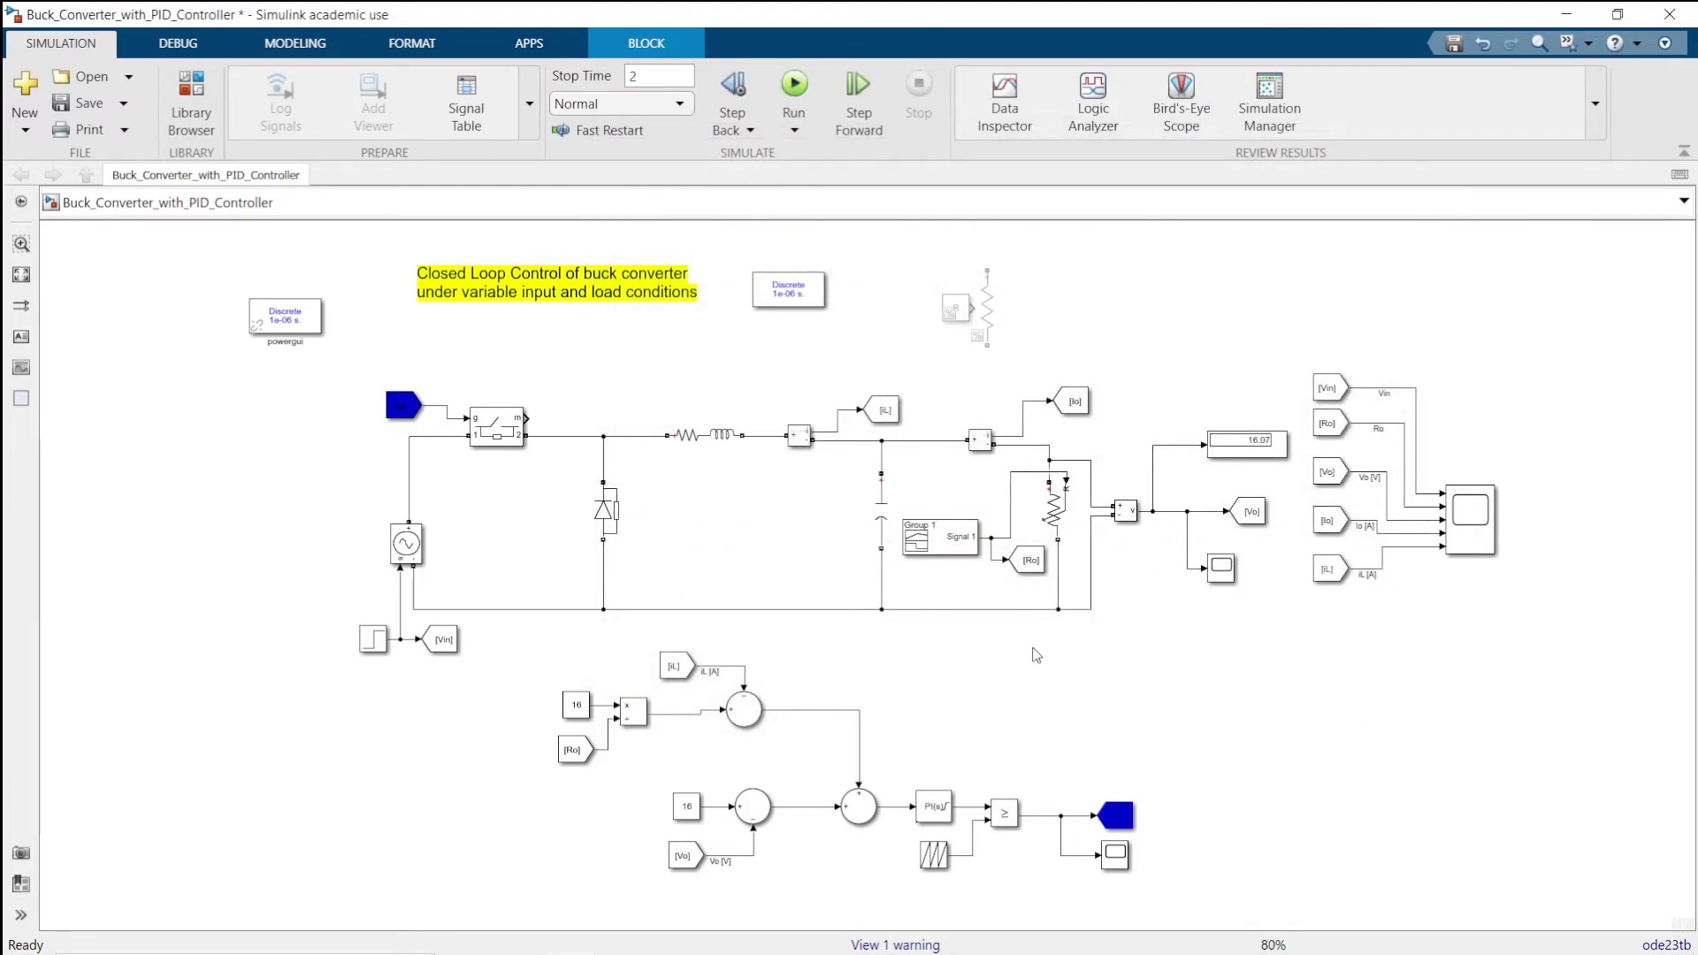
Set the step time of the Step block feeding the Controlled Voltage Source to 1.
double_click(408, 549)
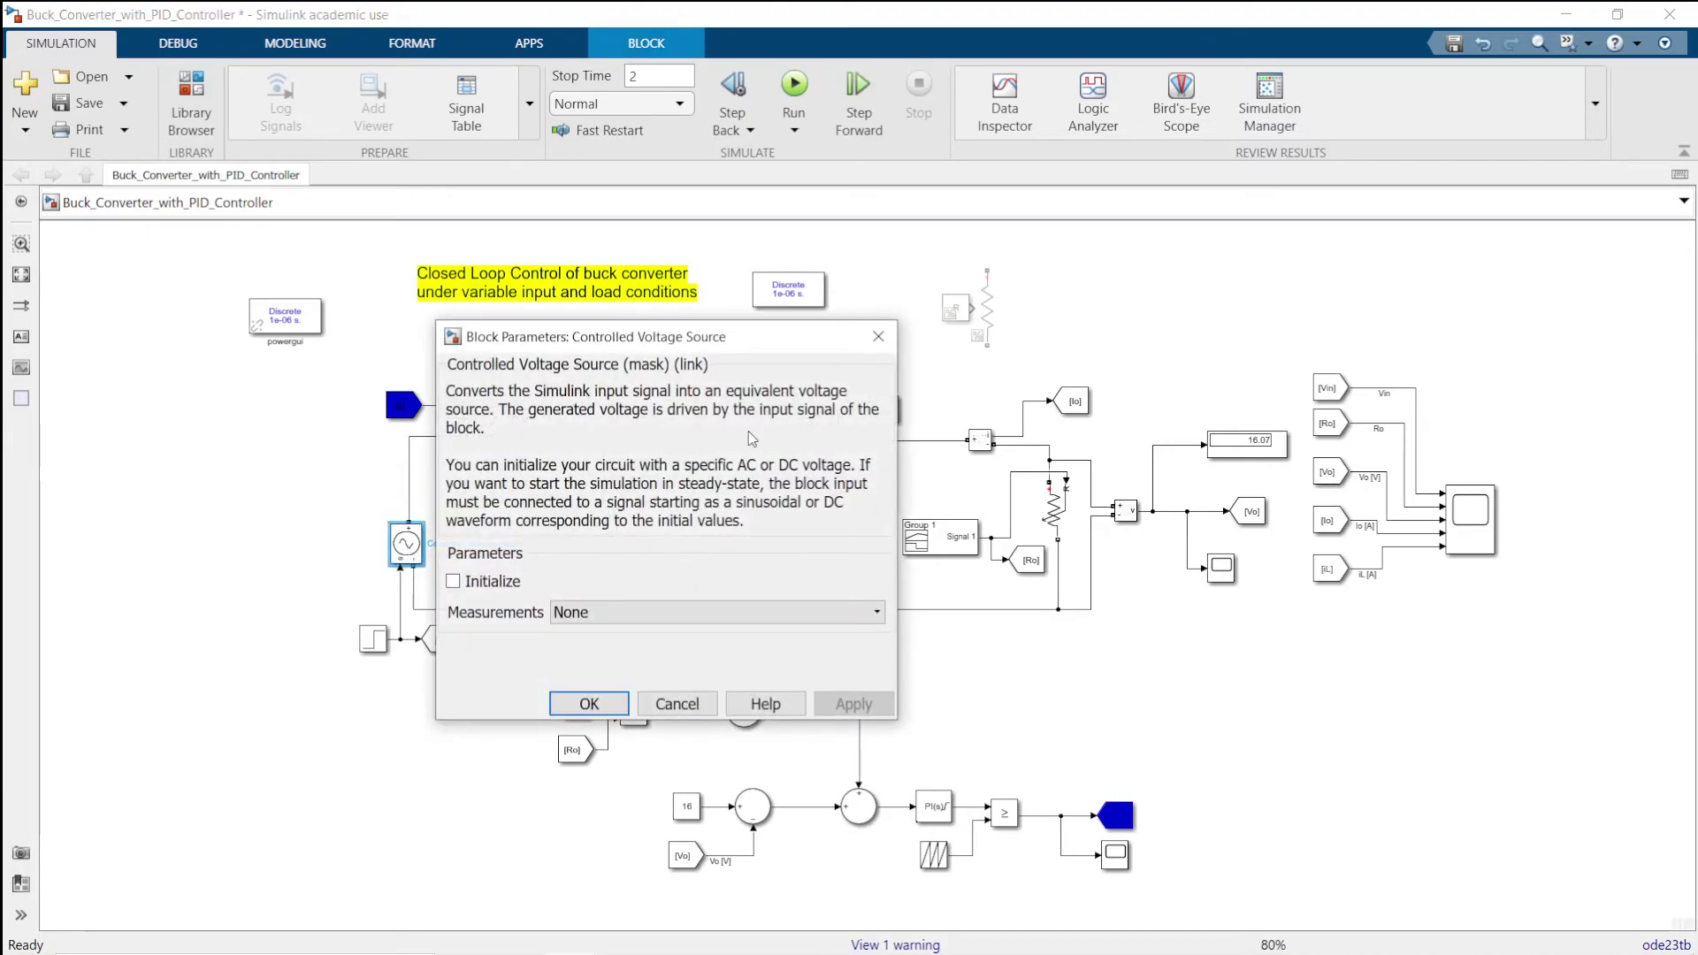
click(878, 336)
double_click(373, 638)
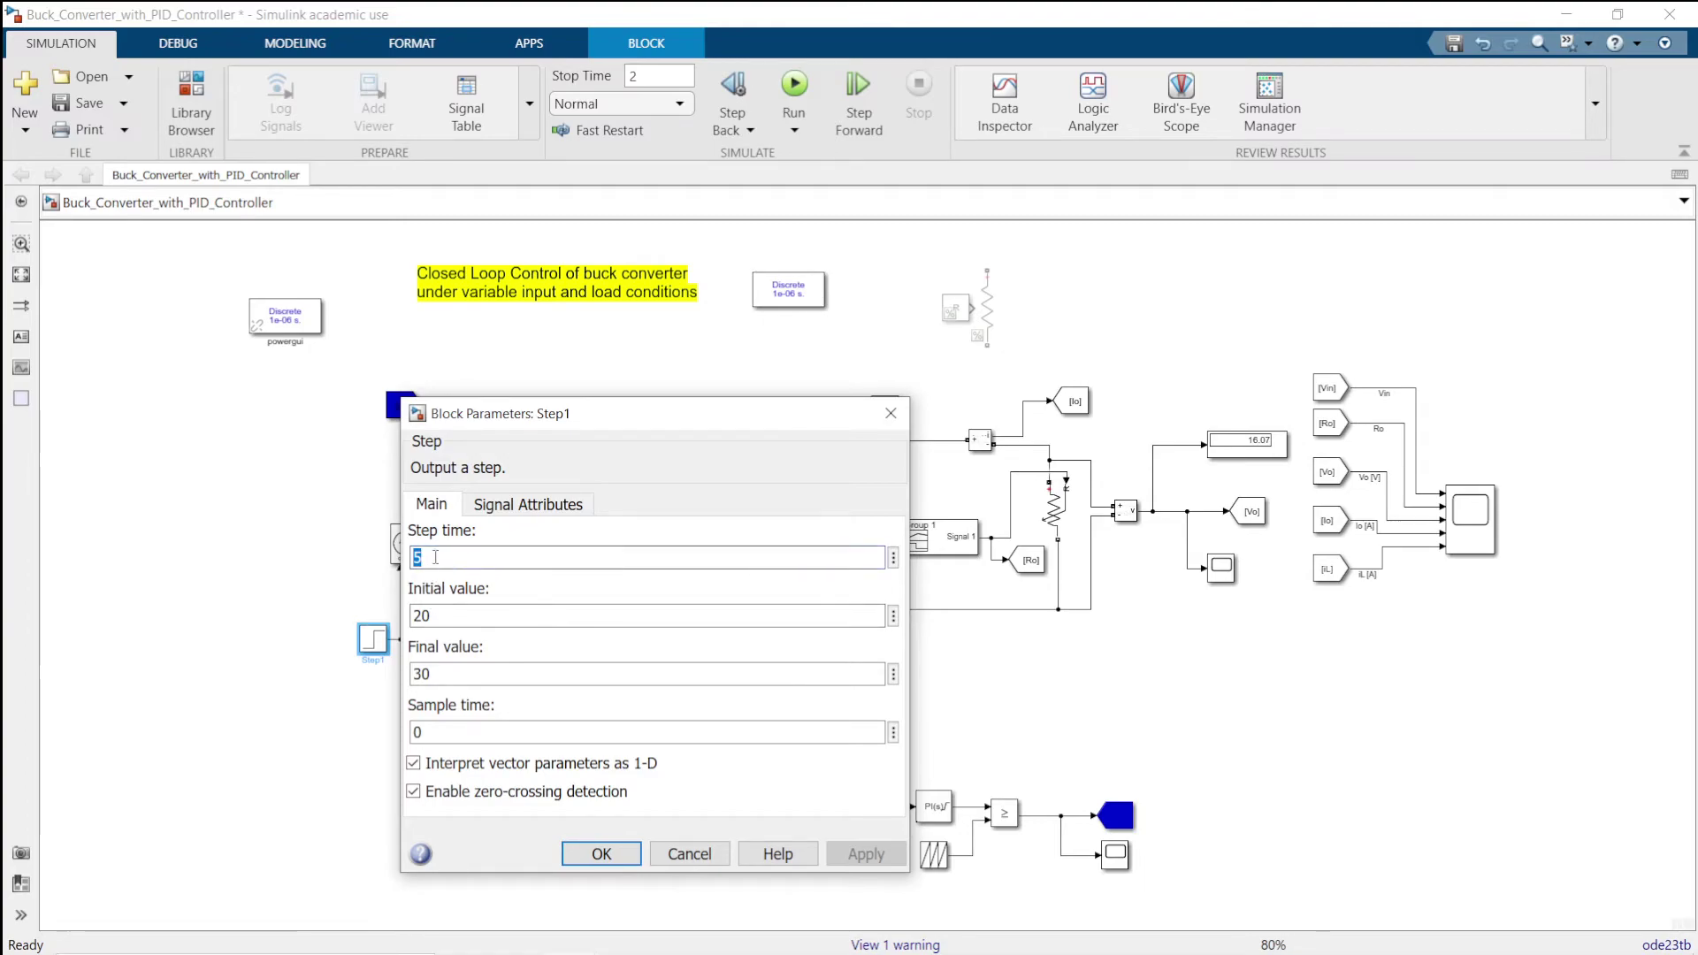
double_click(434, 673)
double_click(435, 559)
text(1)
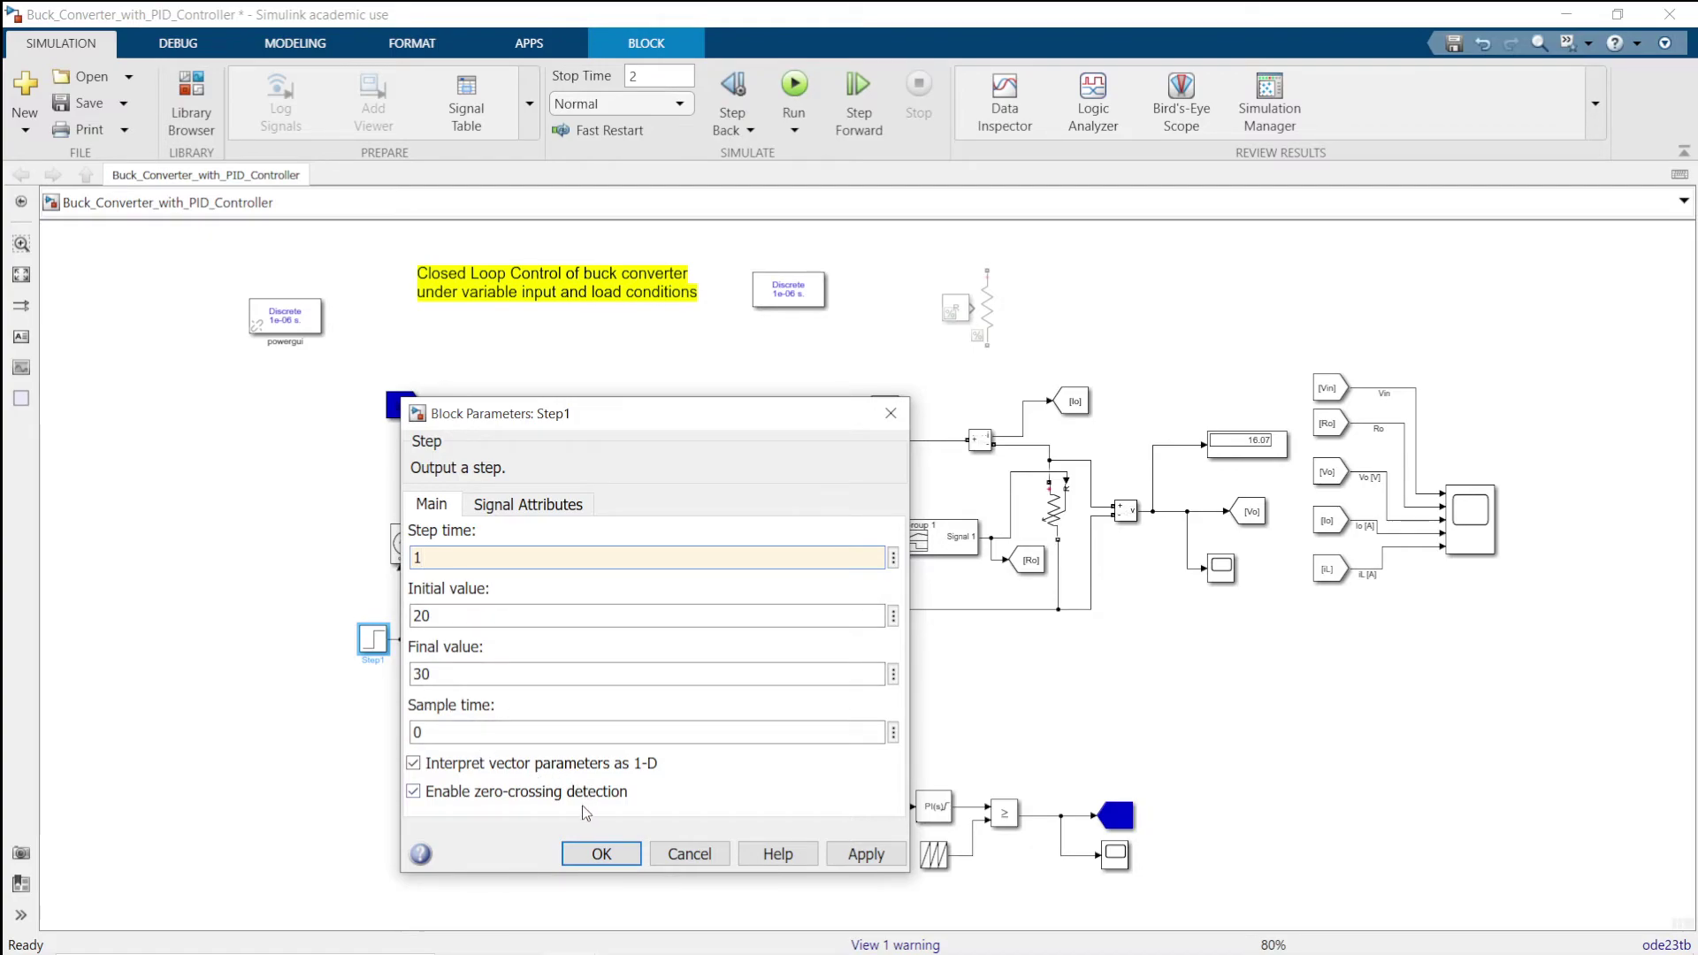
click(601, 855)
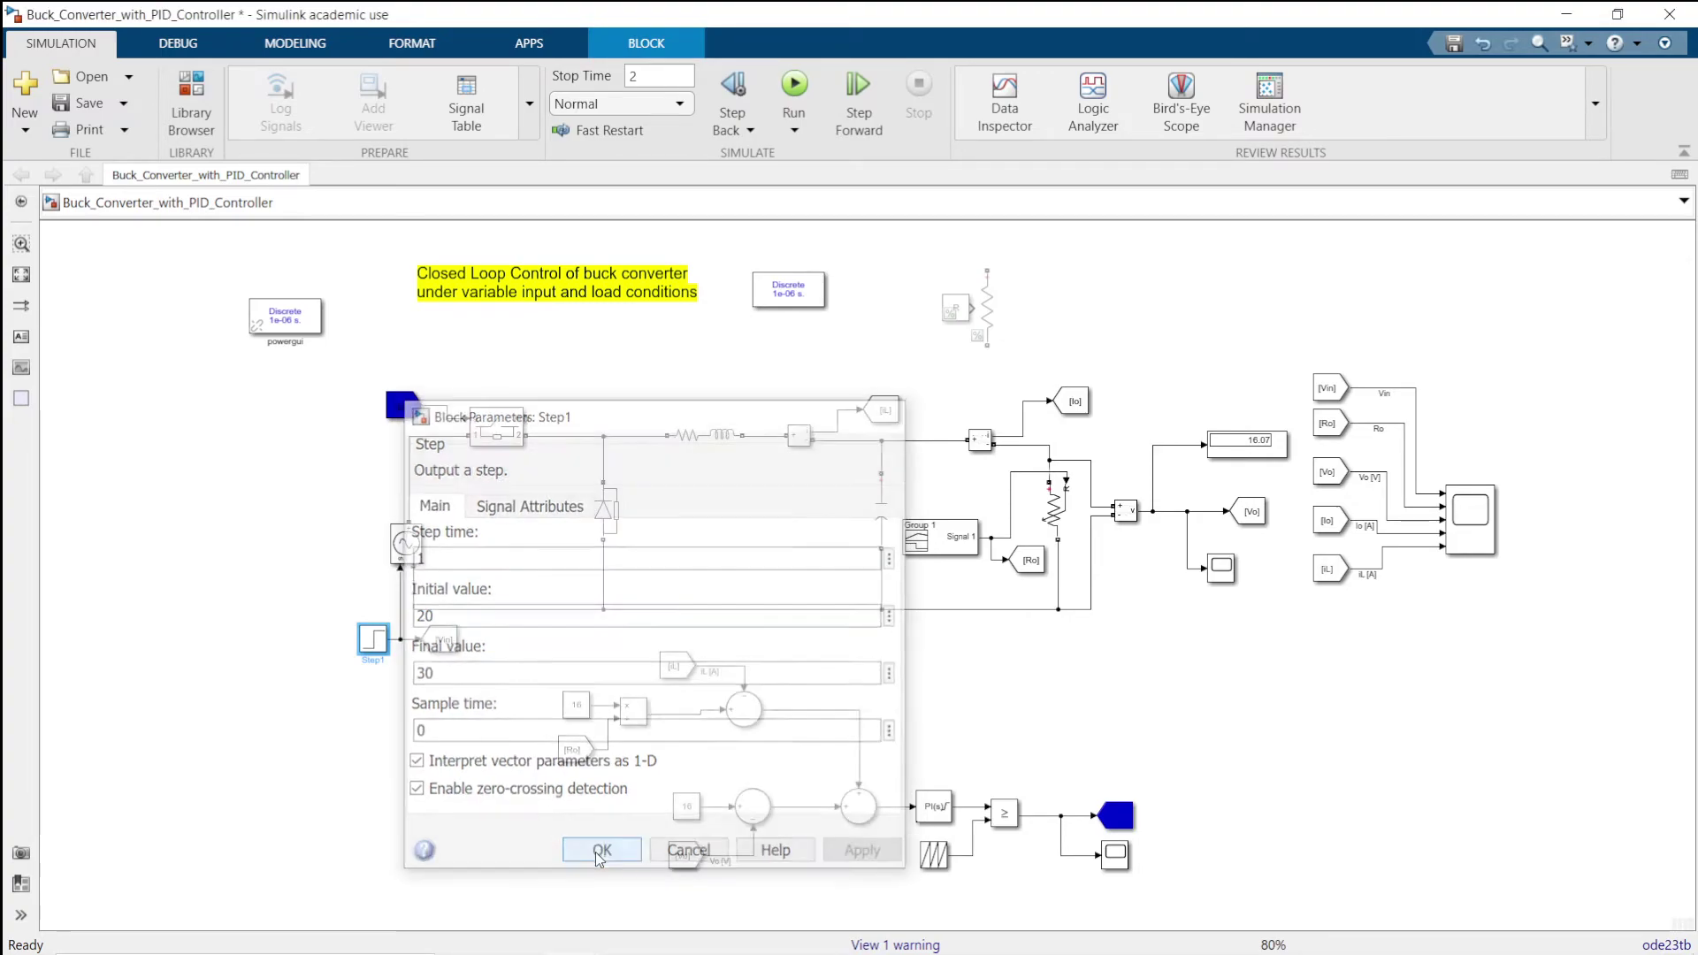
Run the simulation for the variable input case and open the five-input Scope.
click(1003, 670)
click(797, 88)
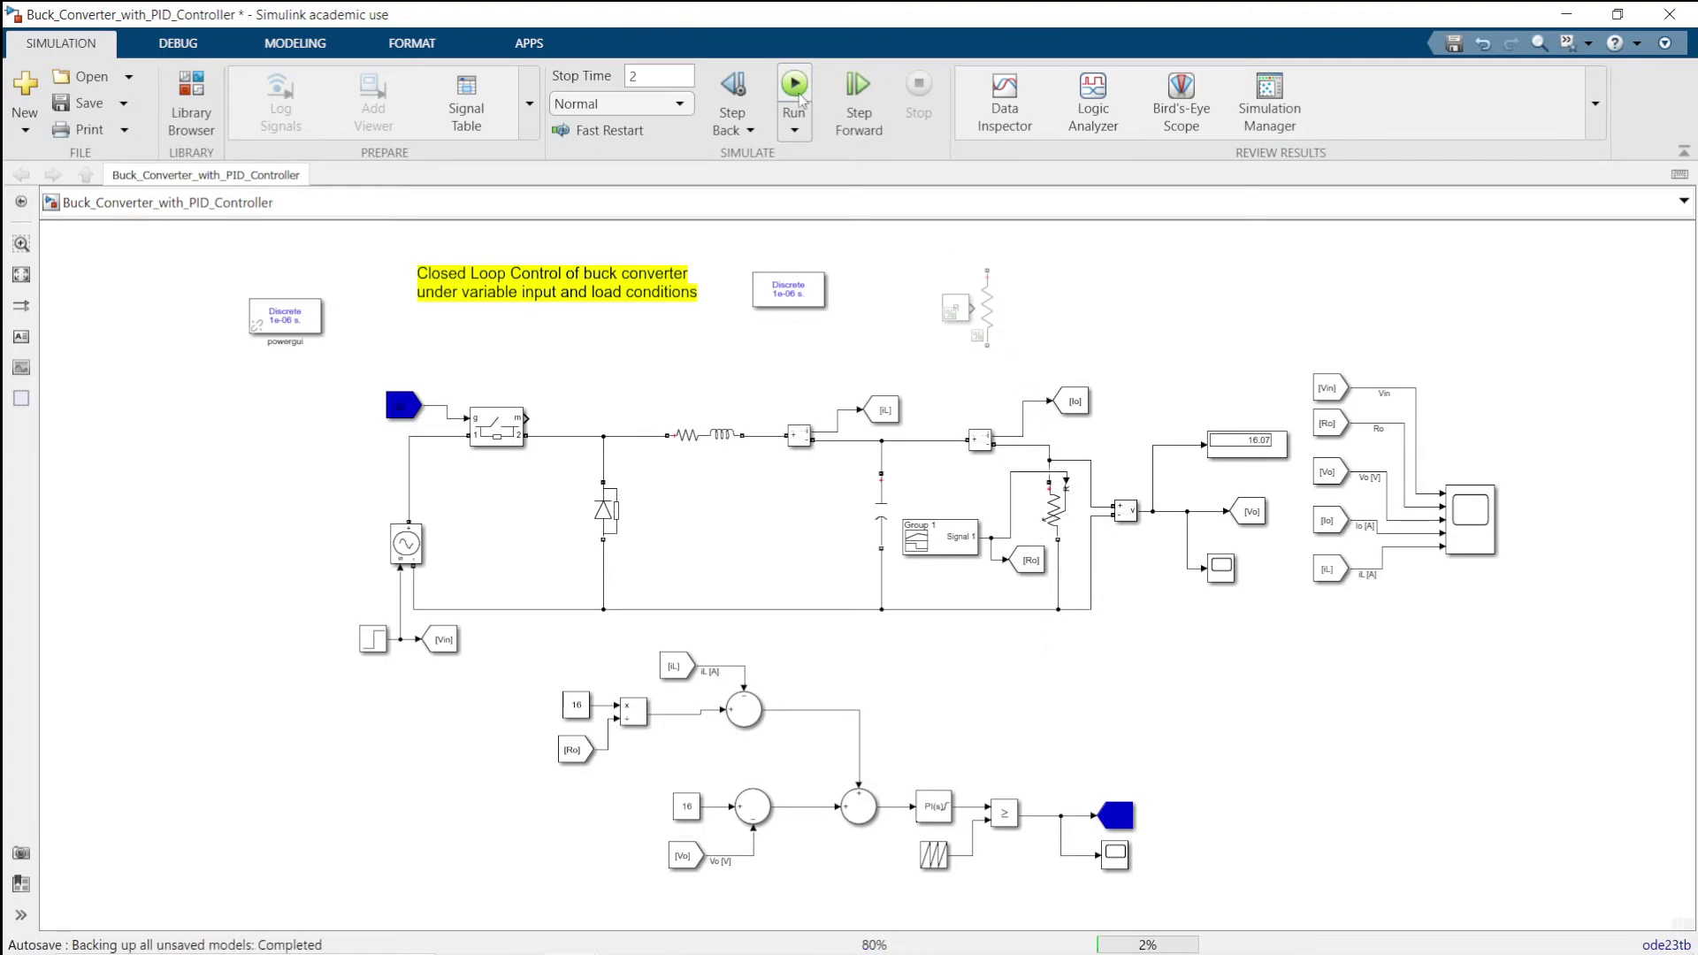
double_click(1470, 517)
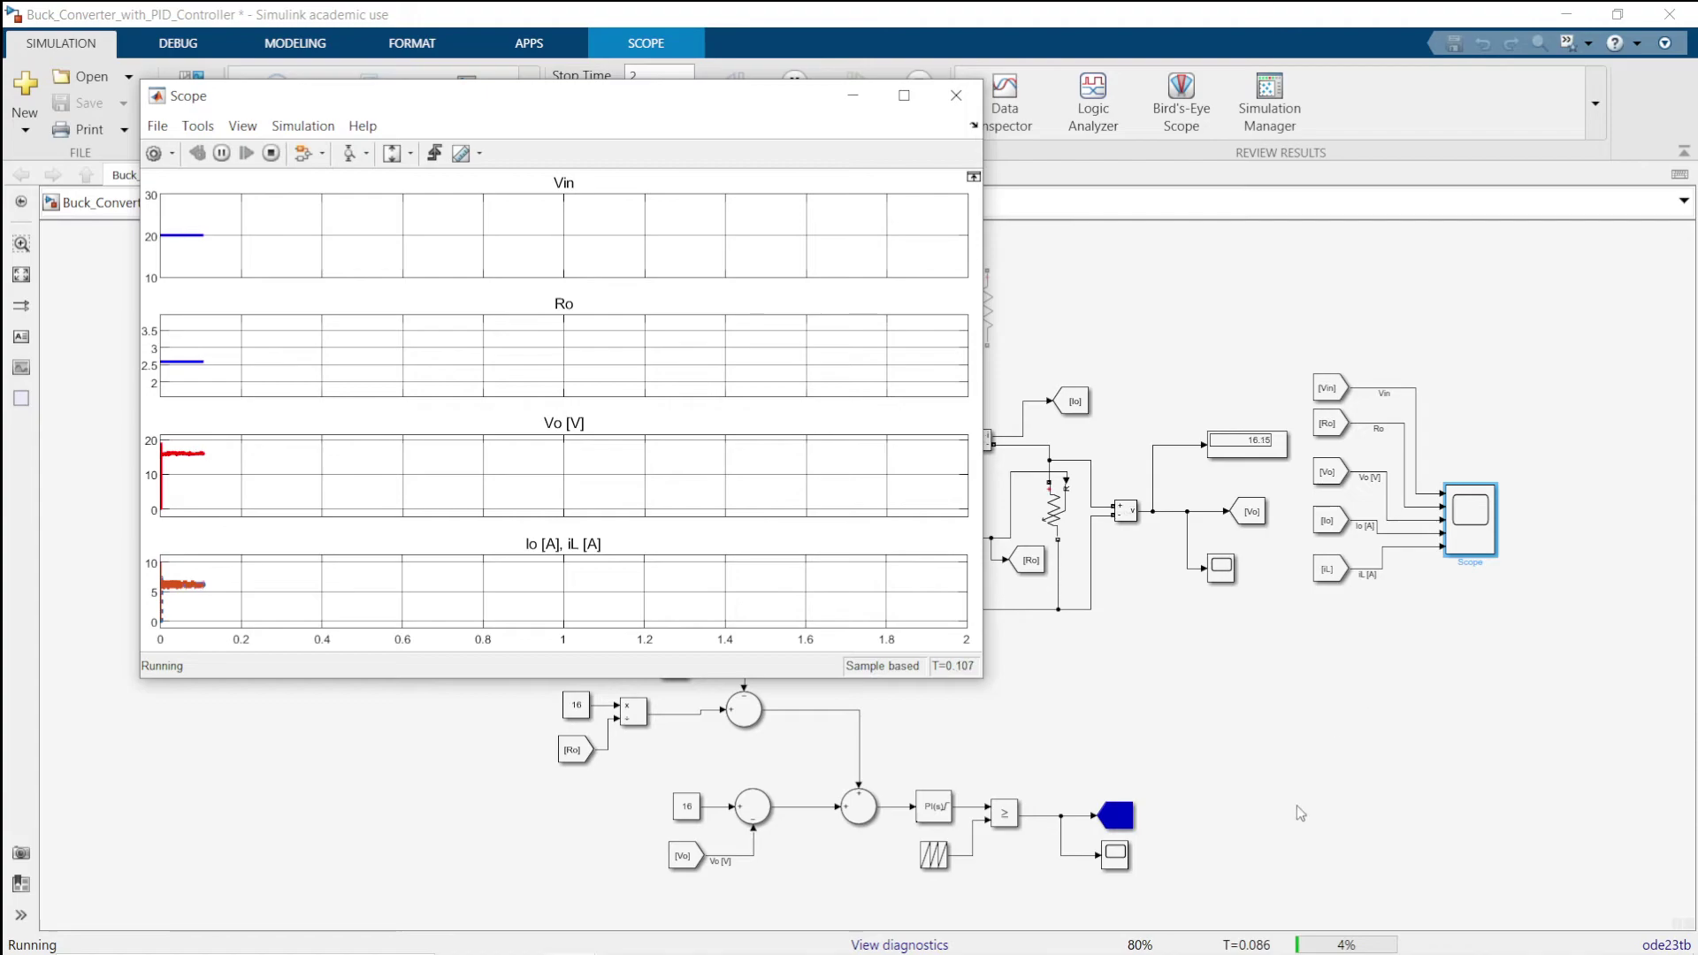
Switch to the Script notes in Notepad and resize and move their window so it sits beside the Scope without overlapping it.
mouse_move(931, 948)
click(1060, 942)
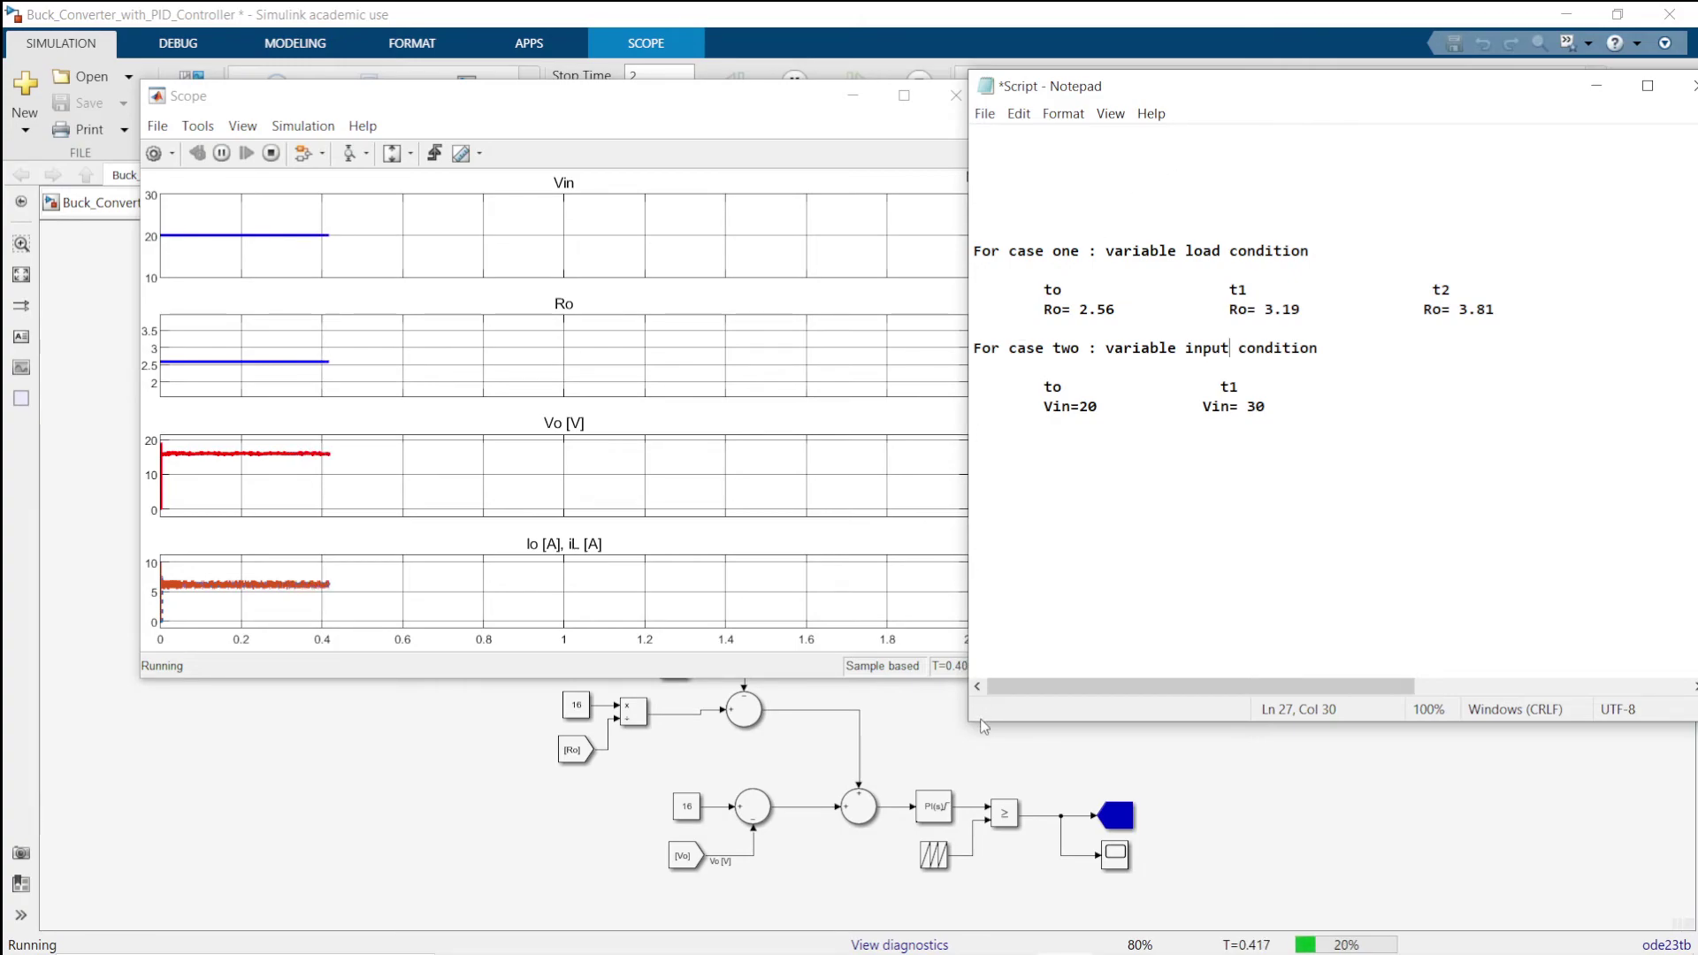
drag(969, 721, 997, 687)
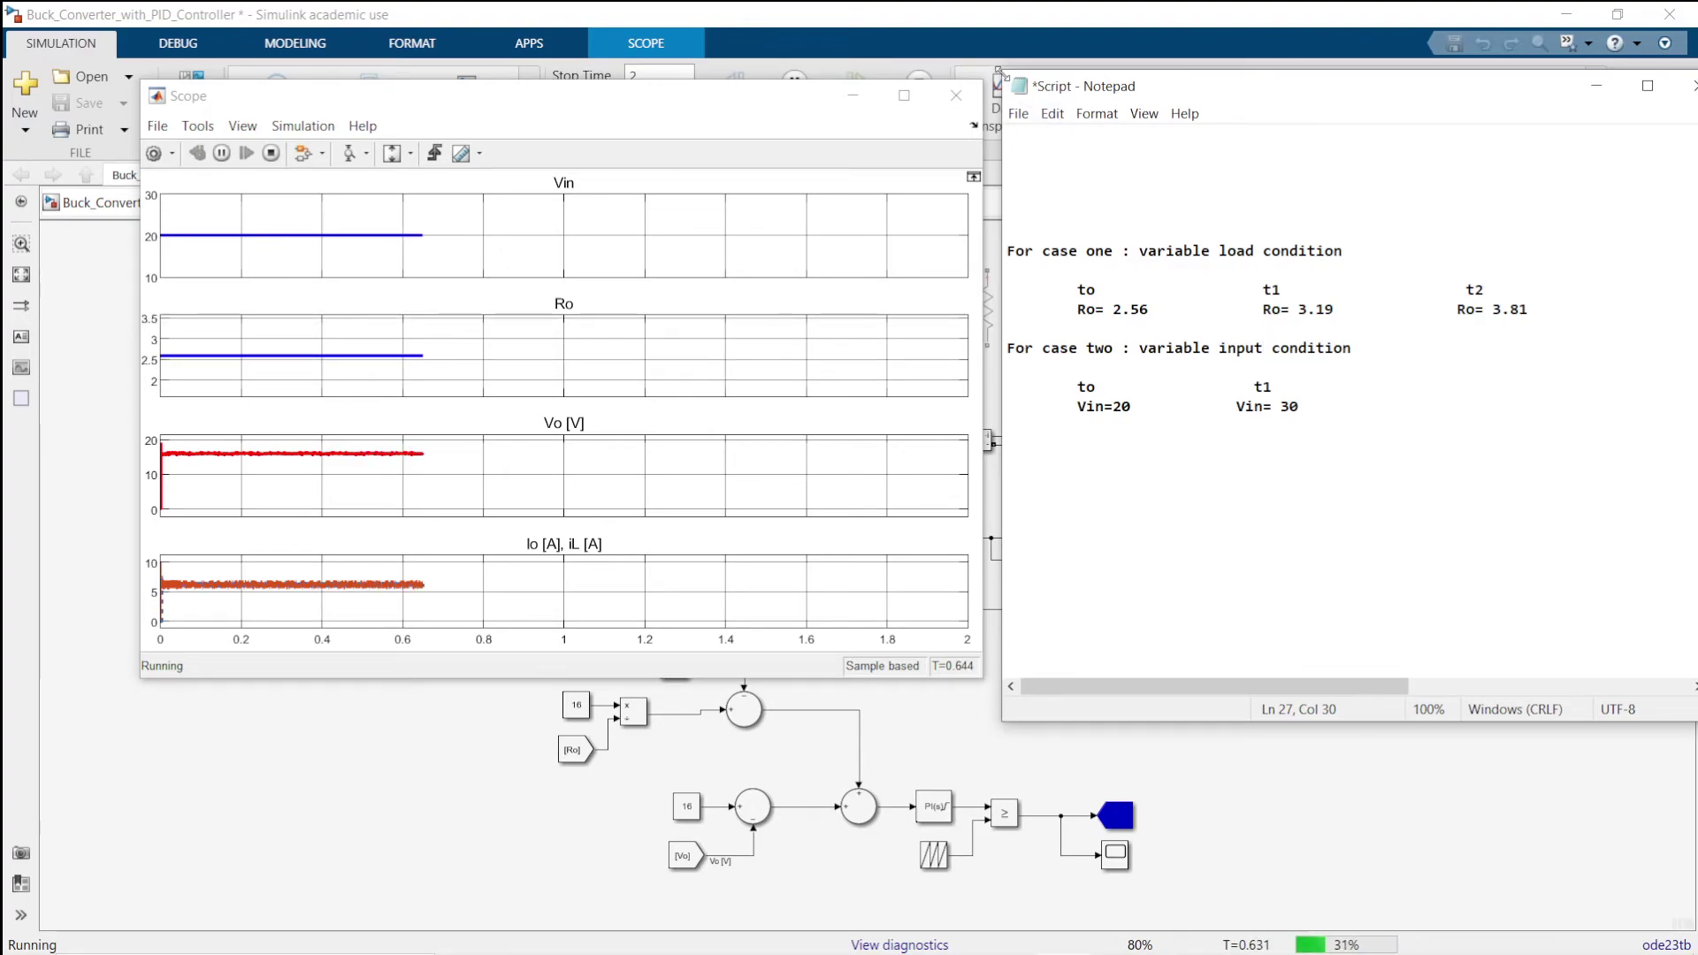
drag(1002, 74, 1031, 150)
drag(1273, 169, 1248, 106)
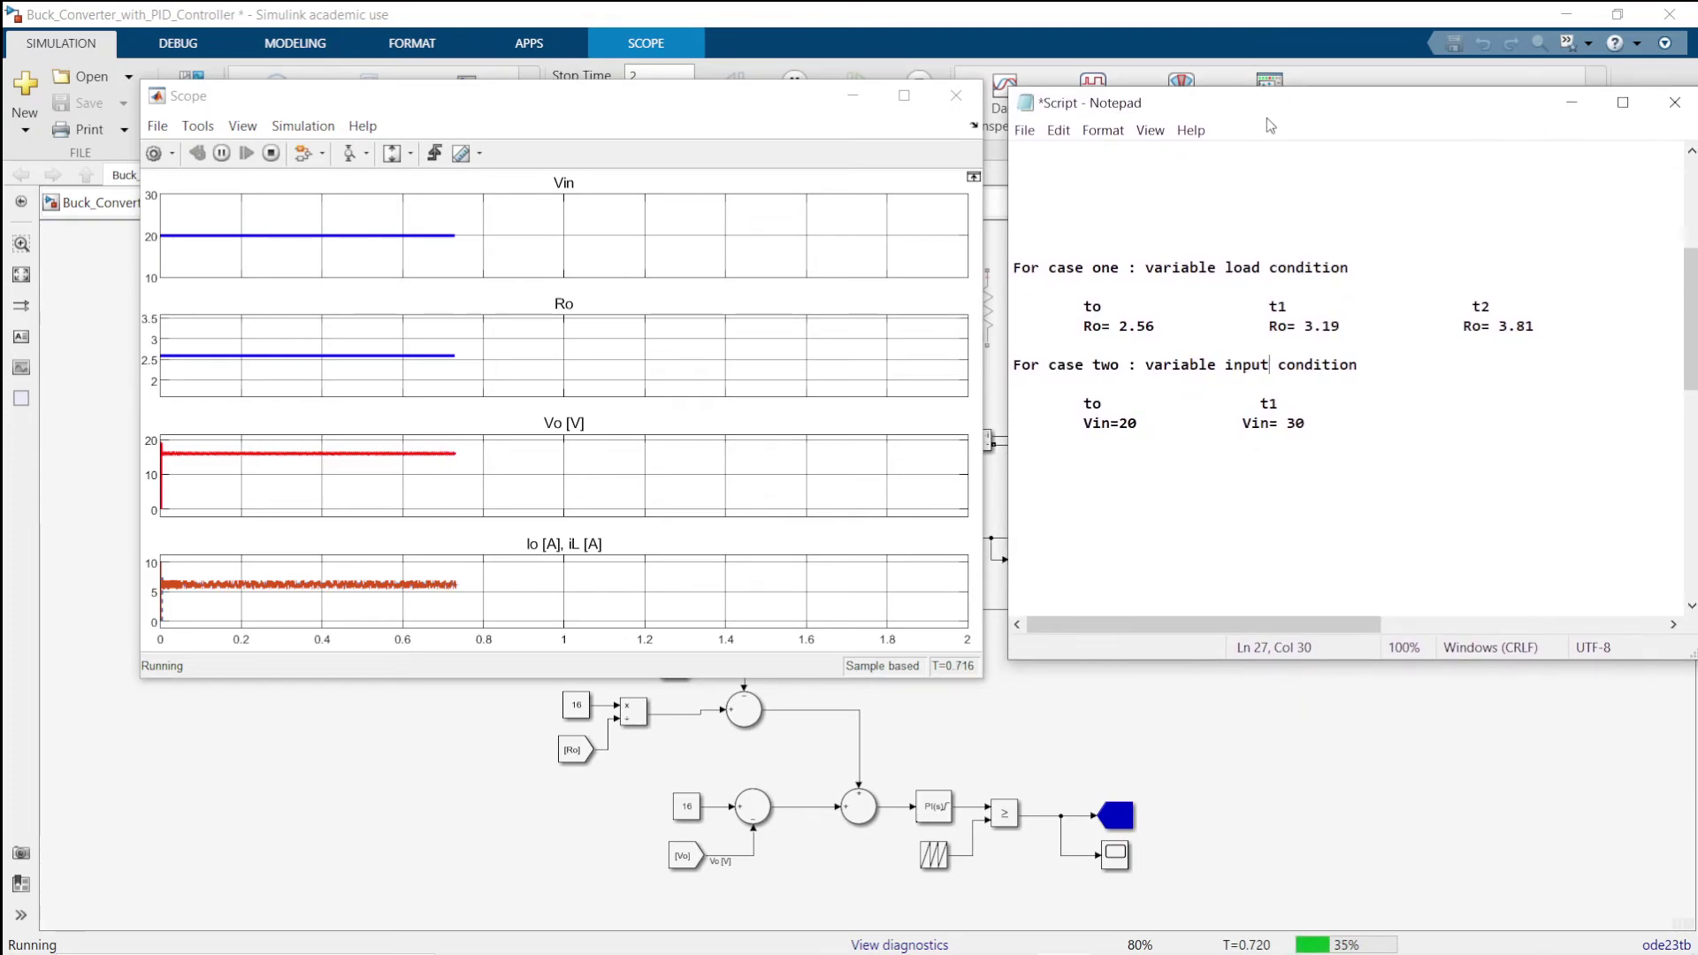
drag(1097, 661, 1096, 682)
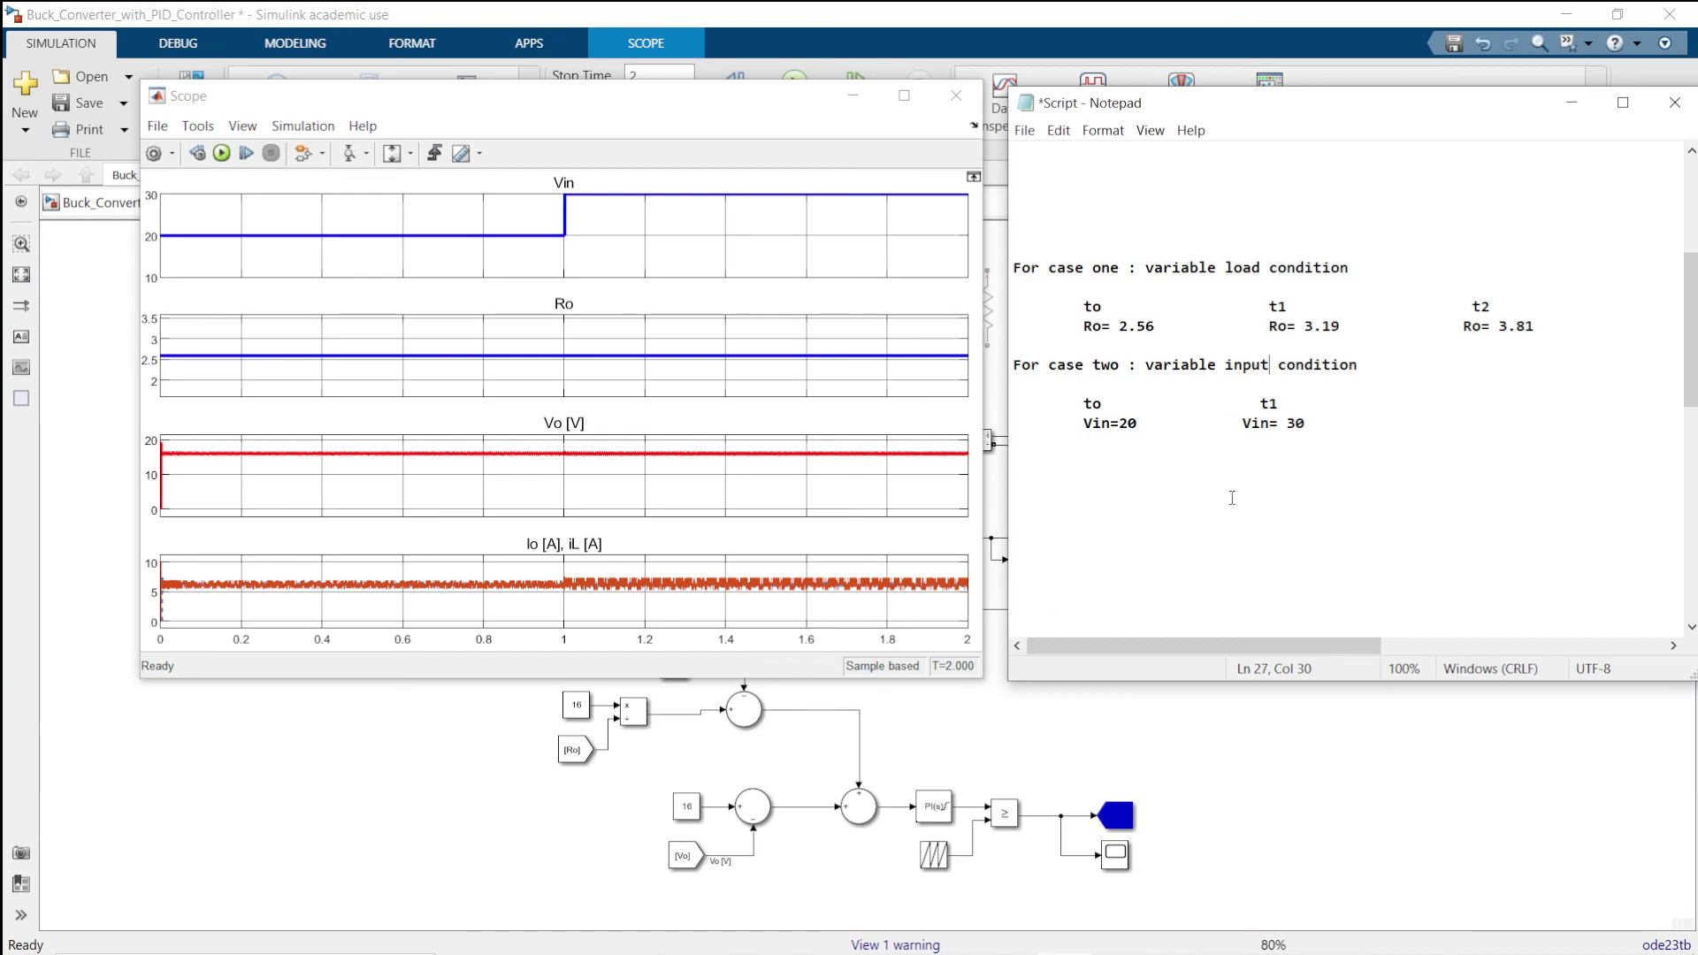
Read the closing remarks at the end of the Script notes and highlight the contact e-mail address.
scroll(1235, 506, down, 10)
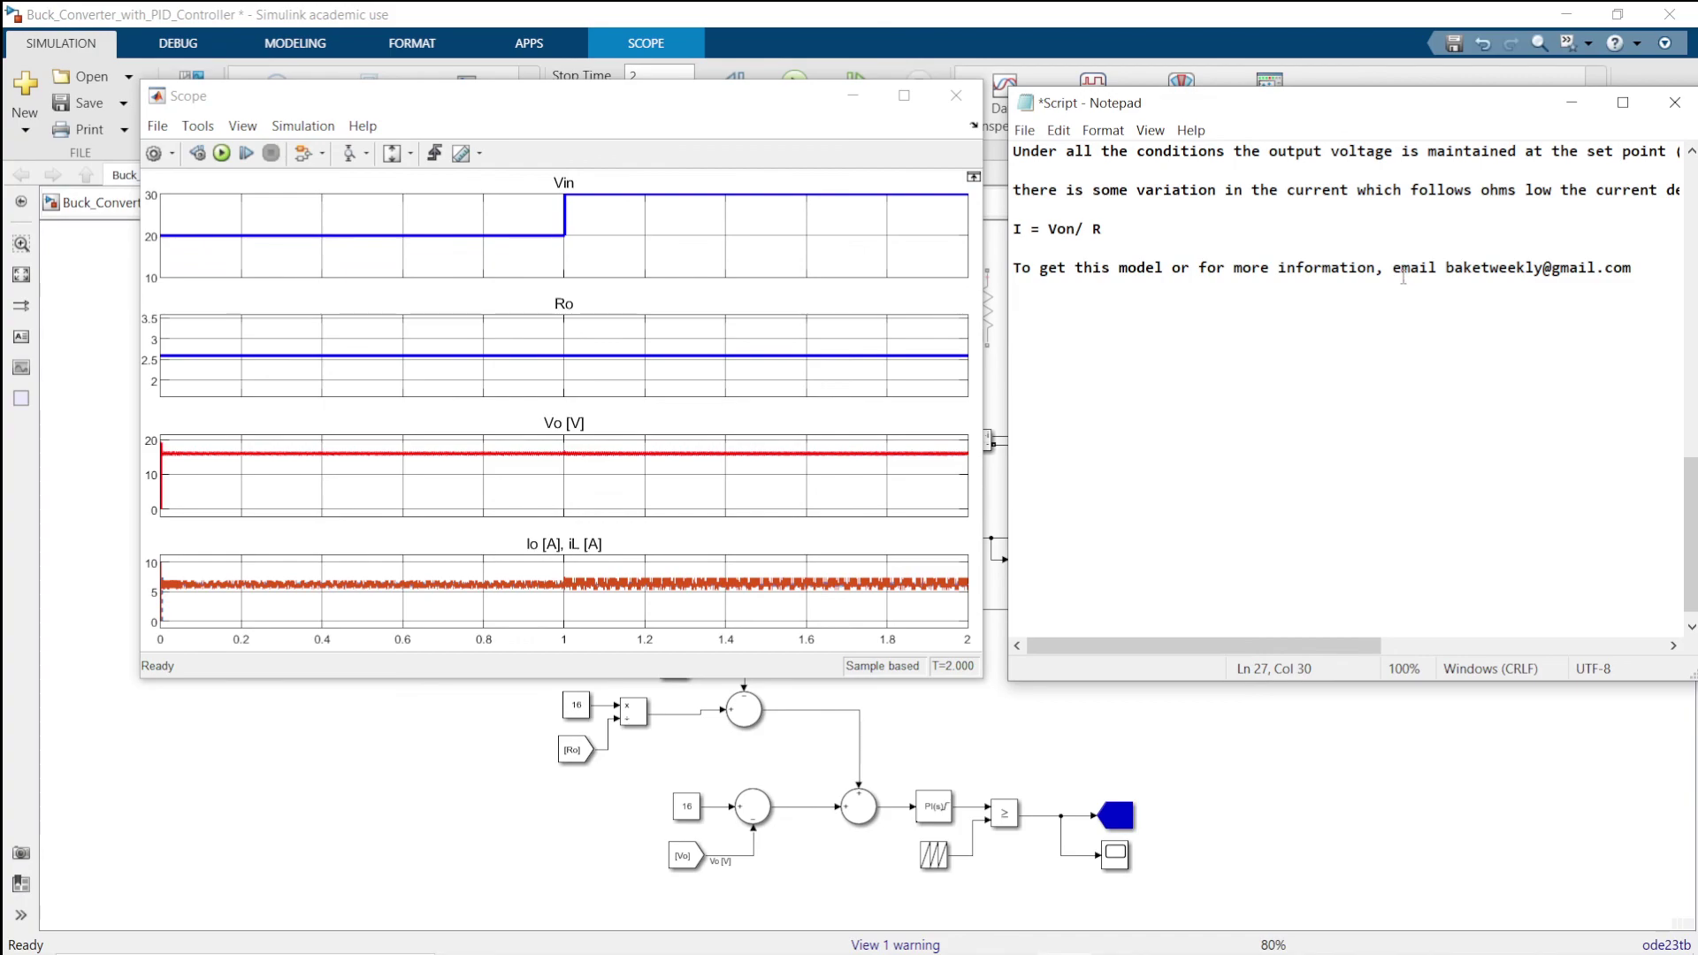
scroll(1405, 284, down, 1)
drag(1446, 248, 1636, 251)
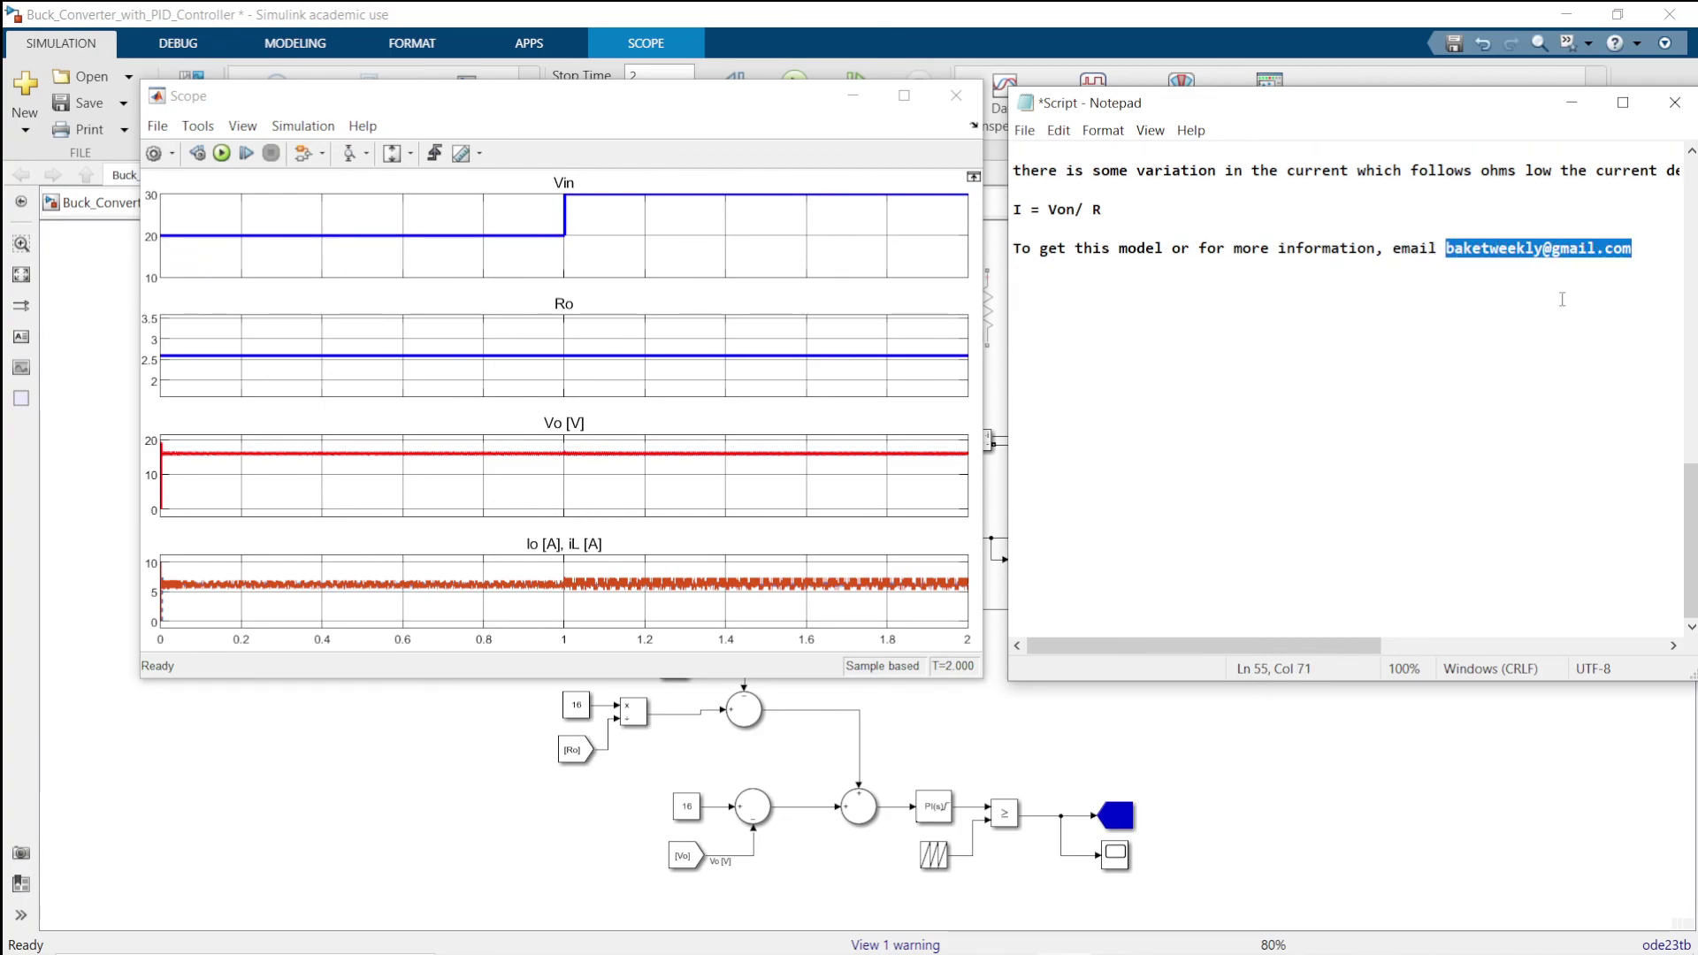